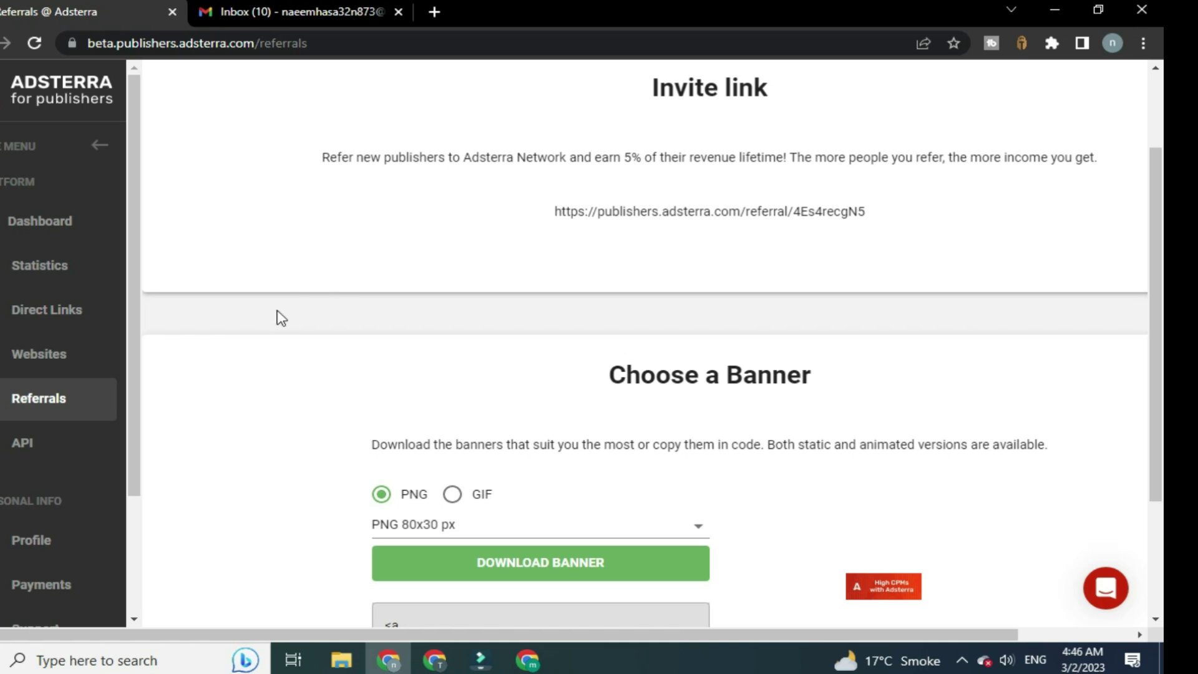
left_click(42, 315)
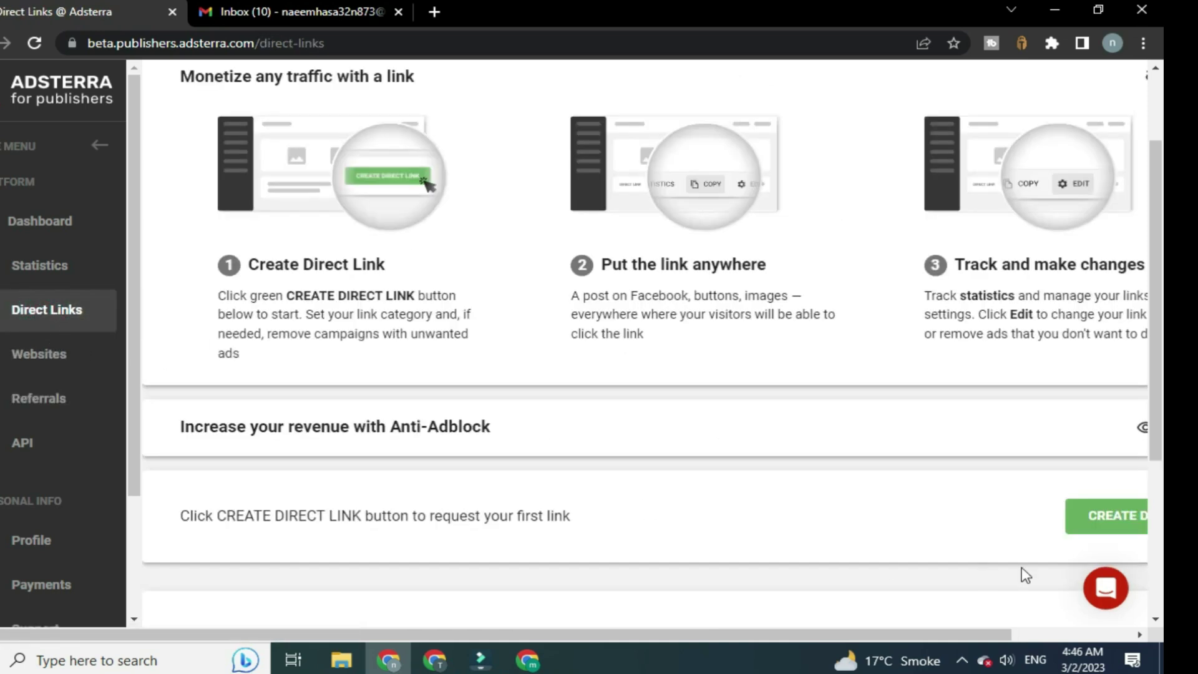
left_click(1098, 517)
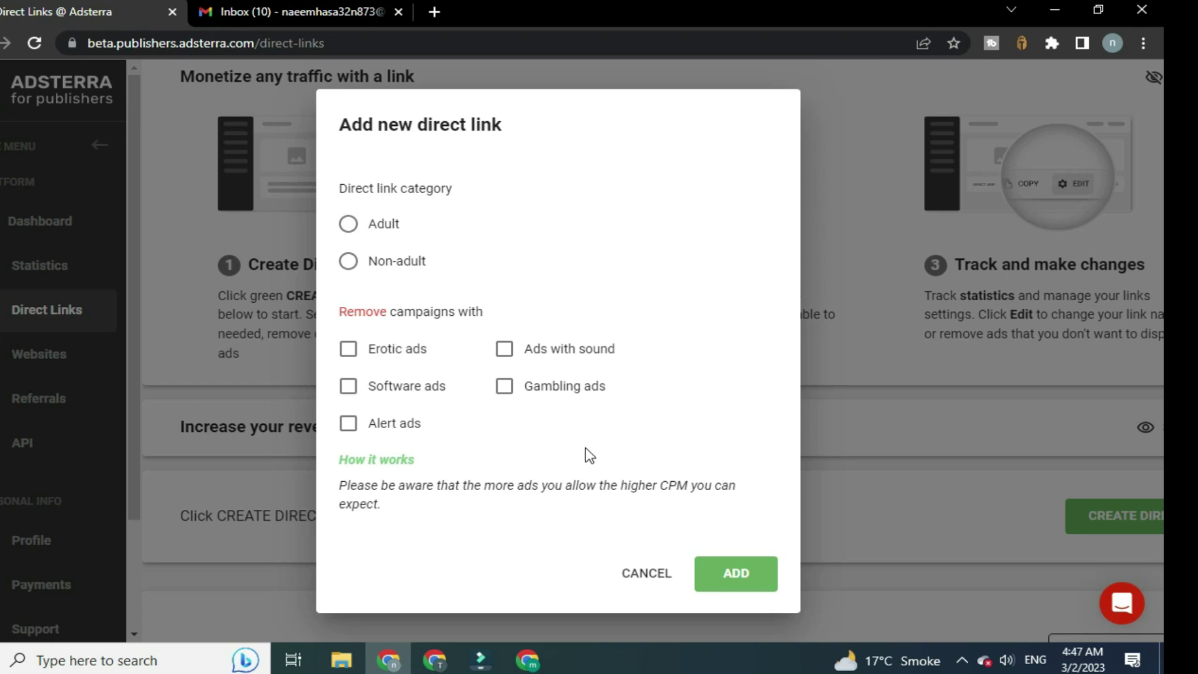
left_click(655, 577)
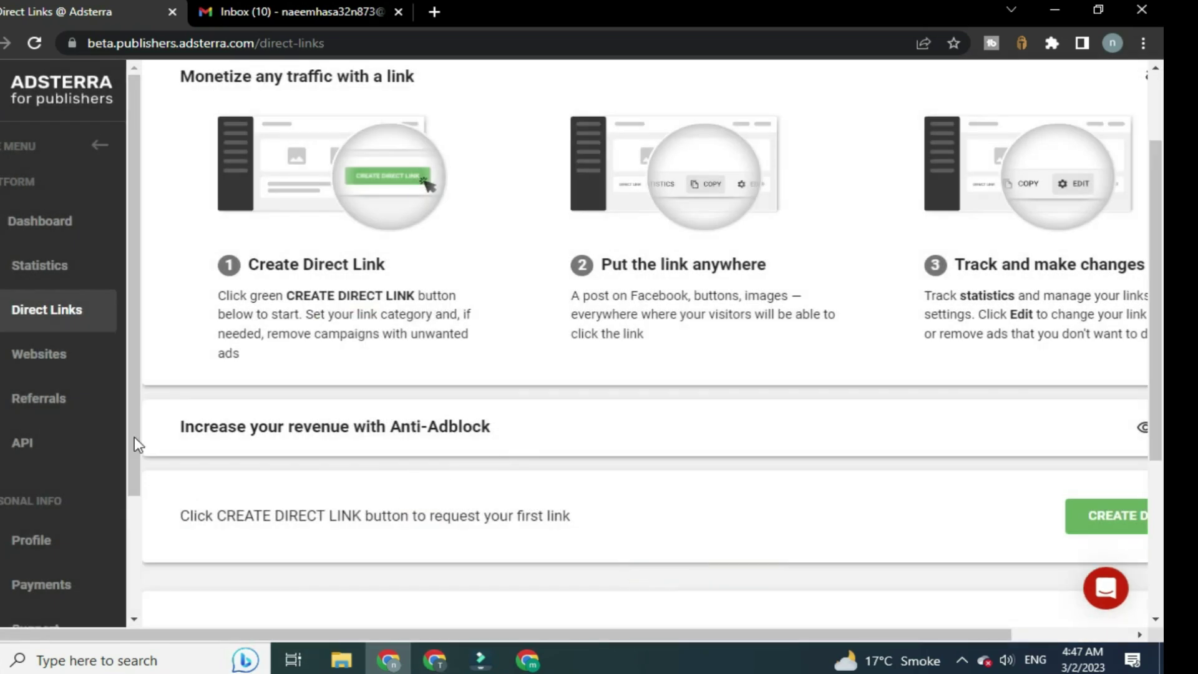
left_click(59, 407)
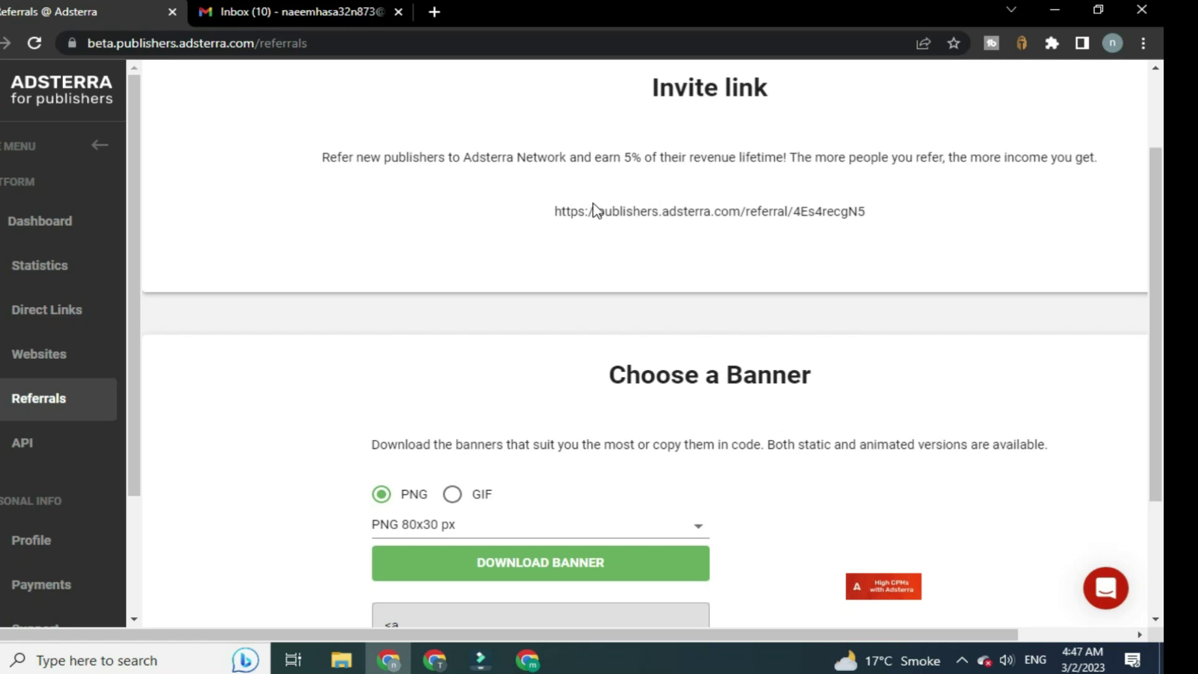
In the dichvusocks.us Socks List, reveal the full IP of the Mesa, Arizona proxy
left_click(435, 661)
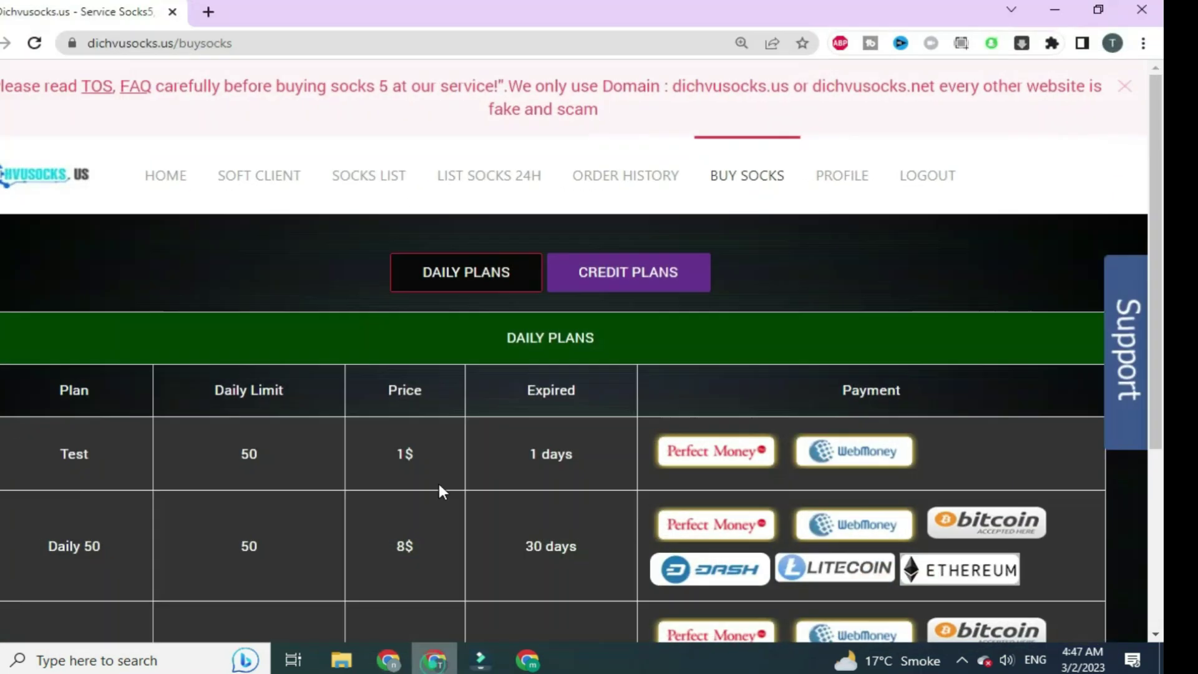
left_click(360, 194)
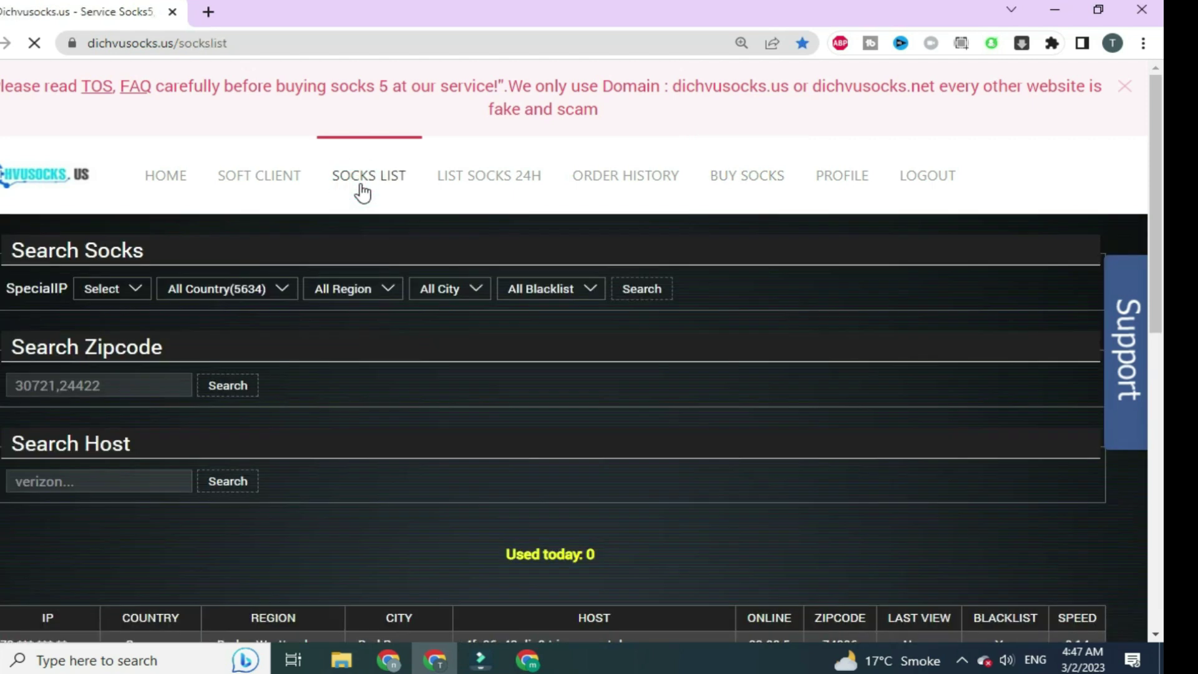
scroll(301, 313, "down", 5)
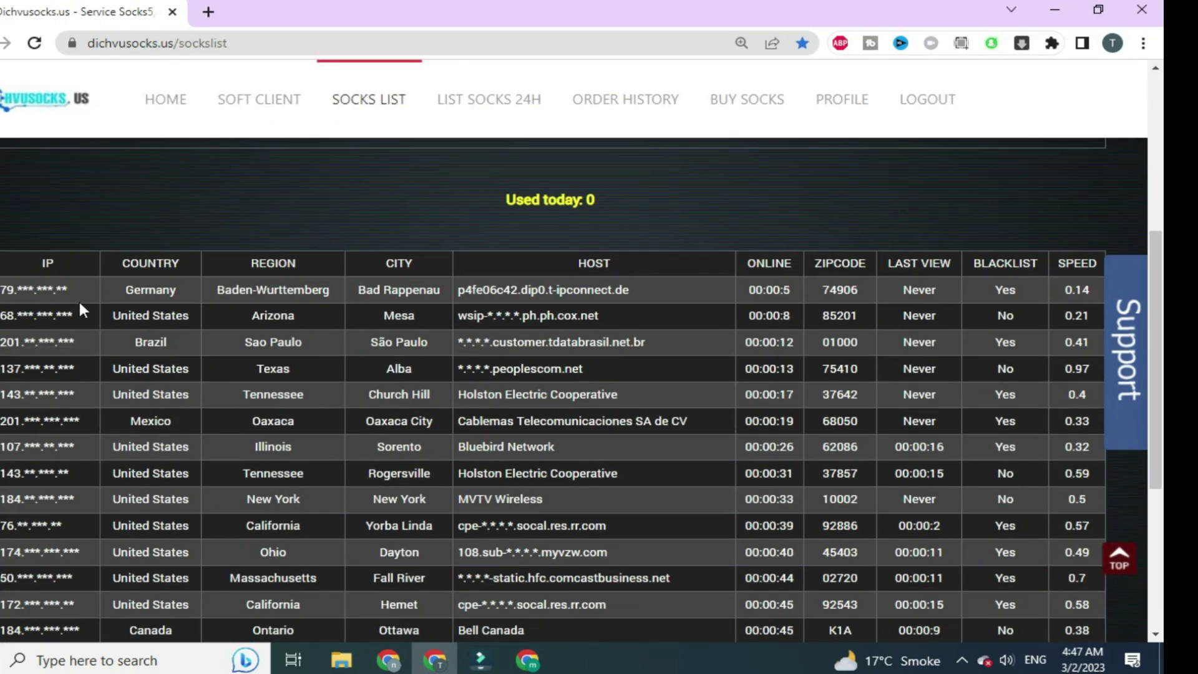
left_click(43, 319)
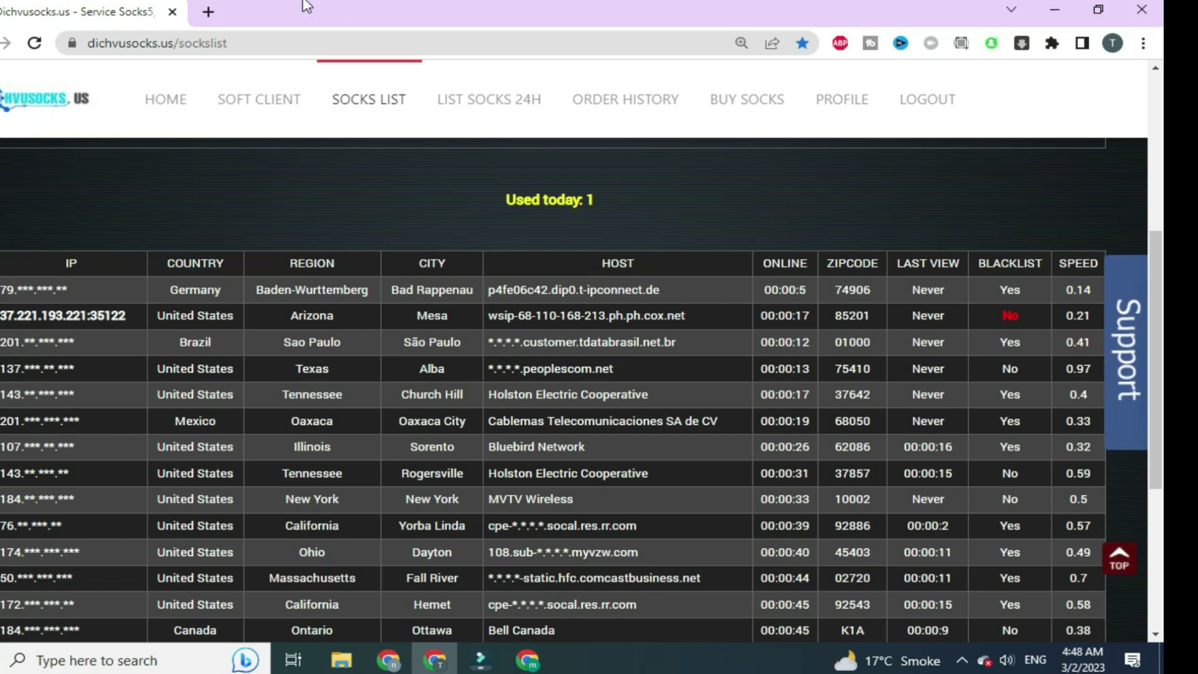
Load sites.google.com in a new Chrome tab, then add another blank tab
left_click(206, 13)
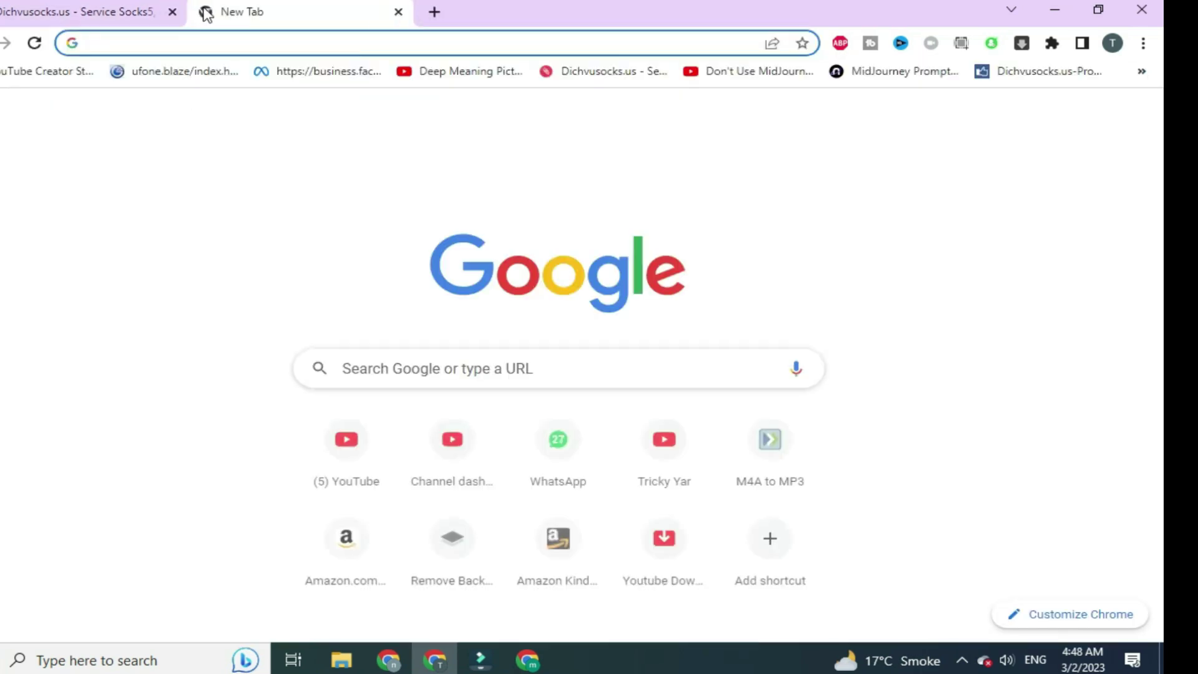
type("gooo")
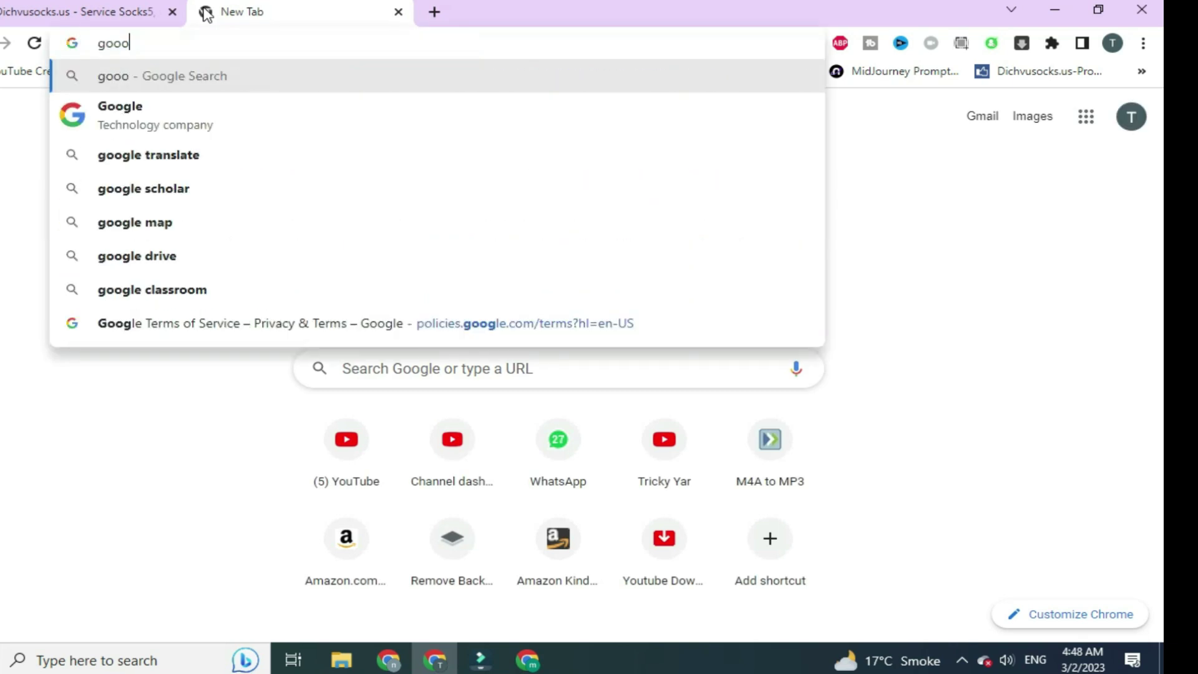
key("BackSpace")
key("BackSpace")
key("BackSpace")
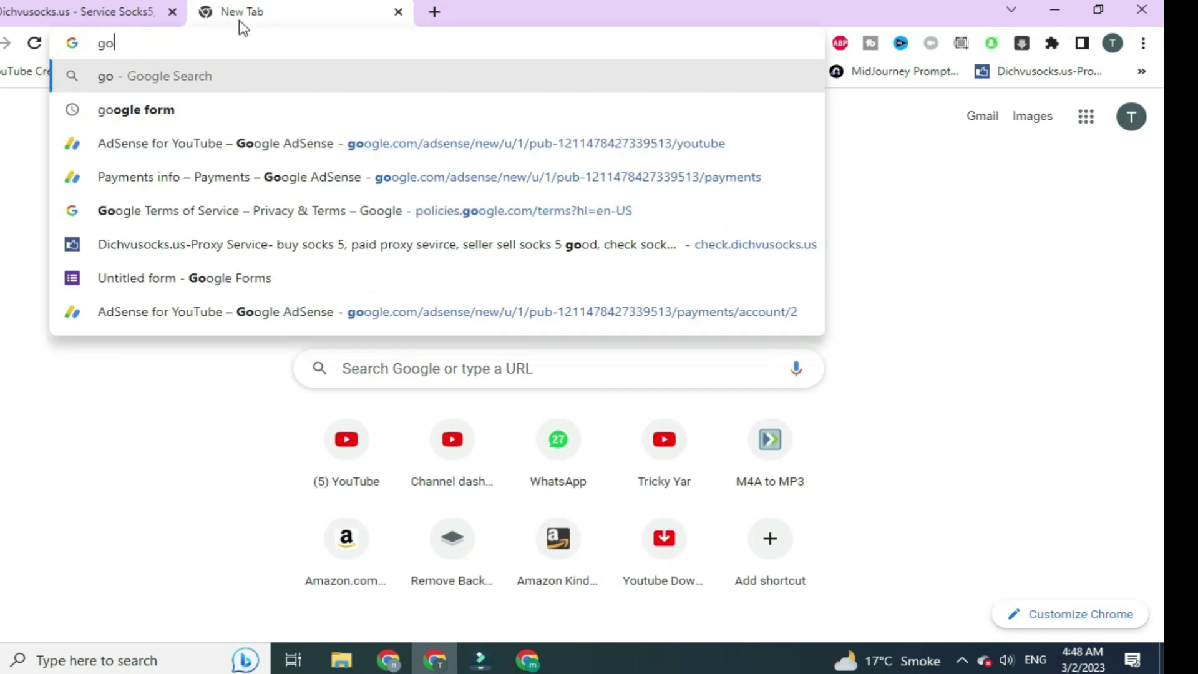
key("BackSpace")
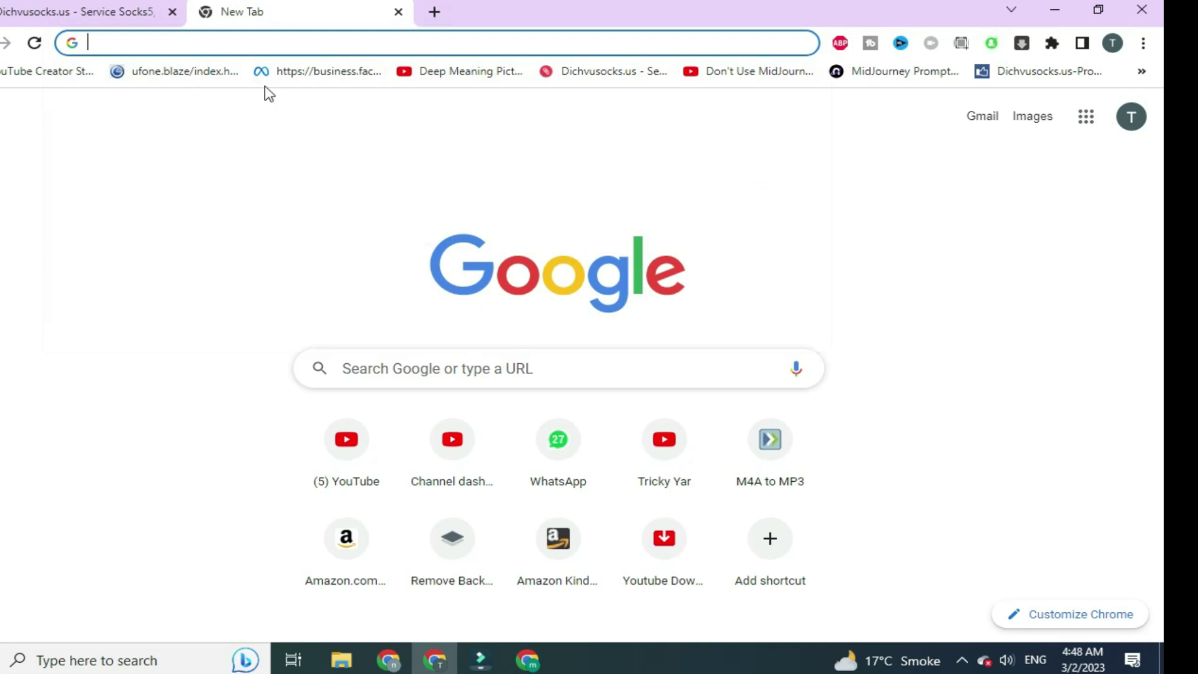
type("sites.google.com")
key("Return")
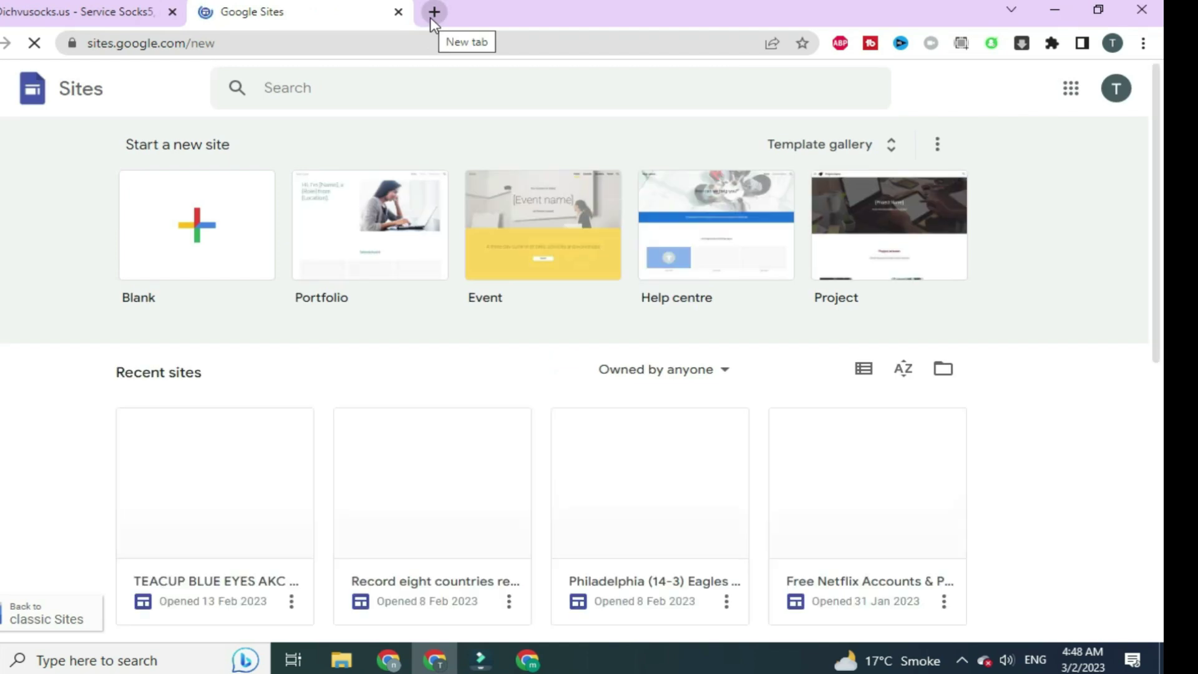
left_click(433, 18)
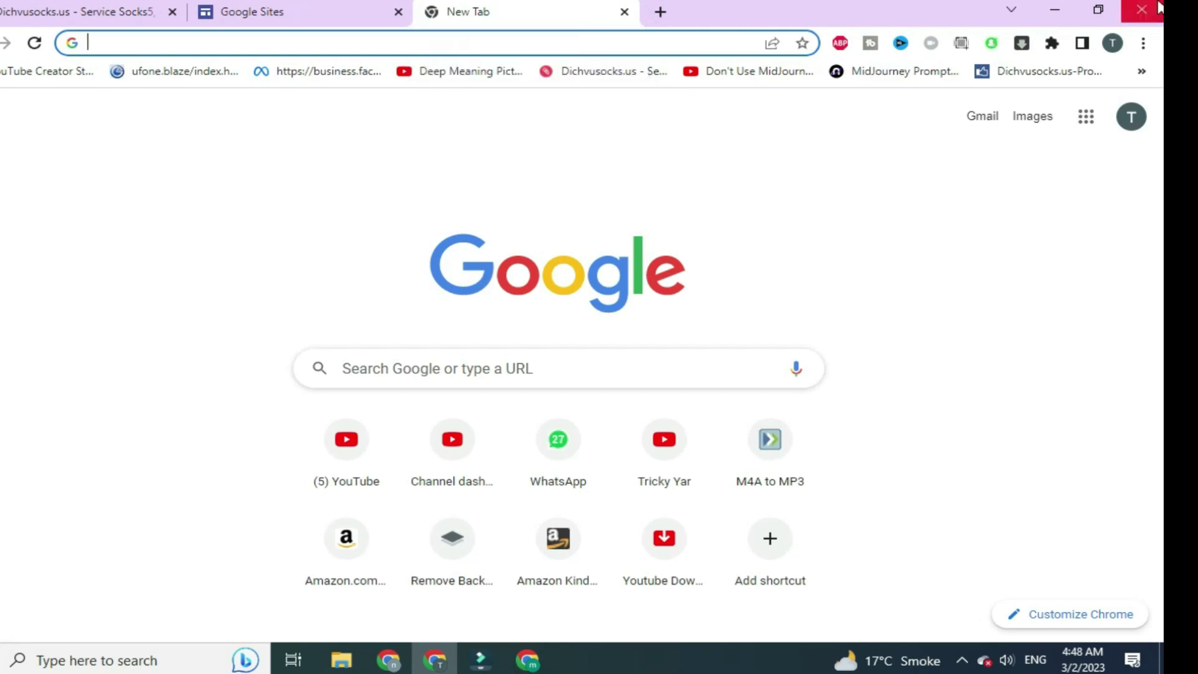
left_click(1143, 43)
Search 'best porn sites' in an Incognito window and check the top two results in new tabs
left_click(1026, 111)
type("bes")
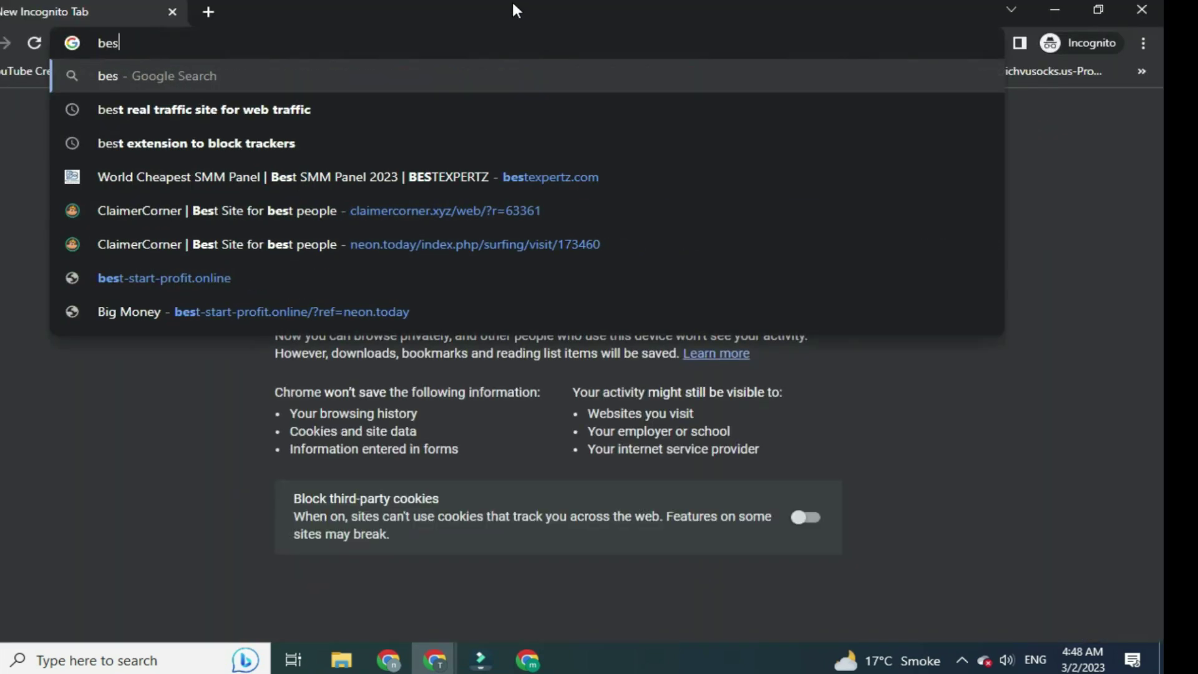
type("t porn sites")
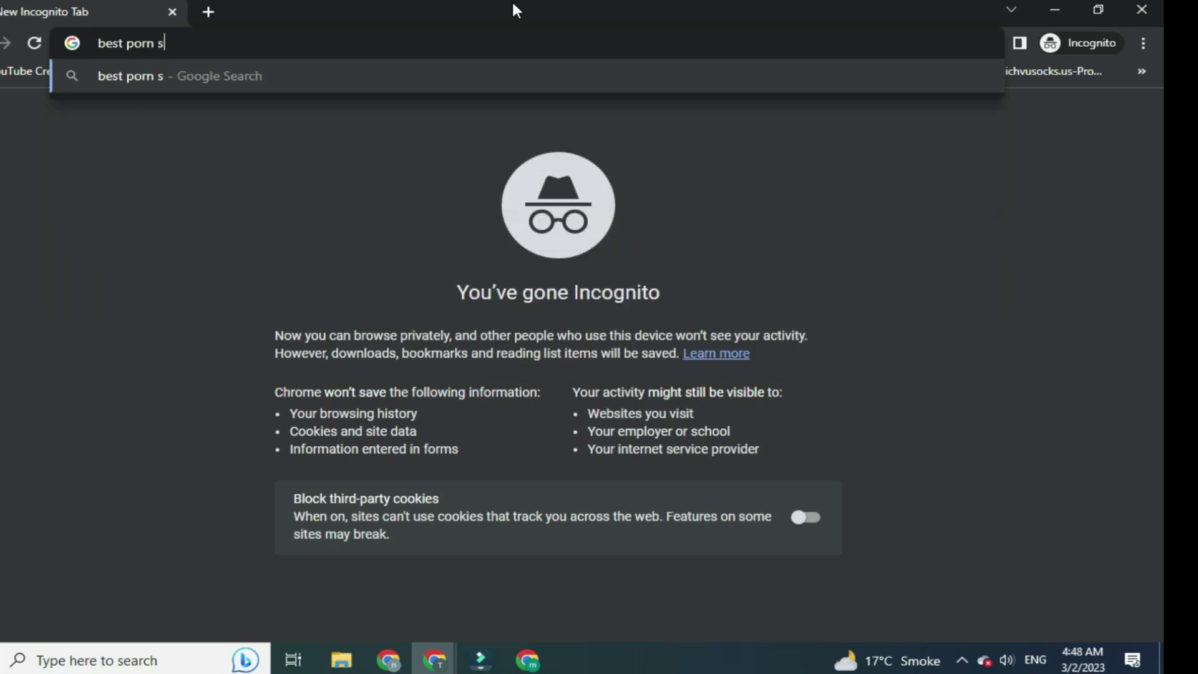
key("Return")
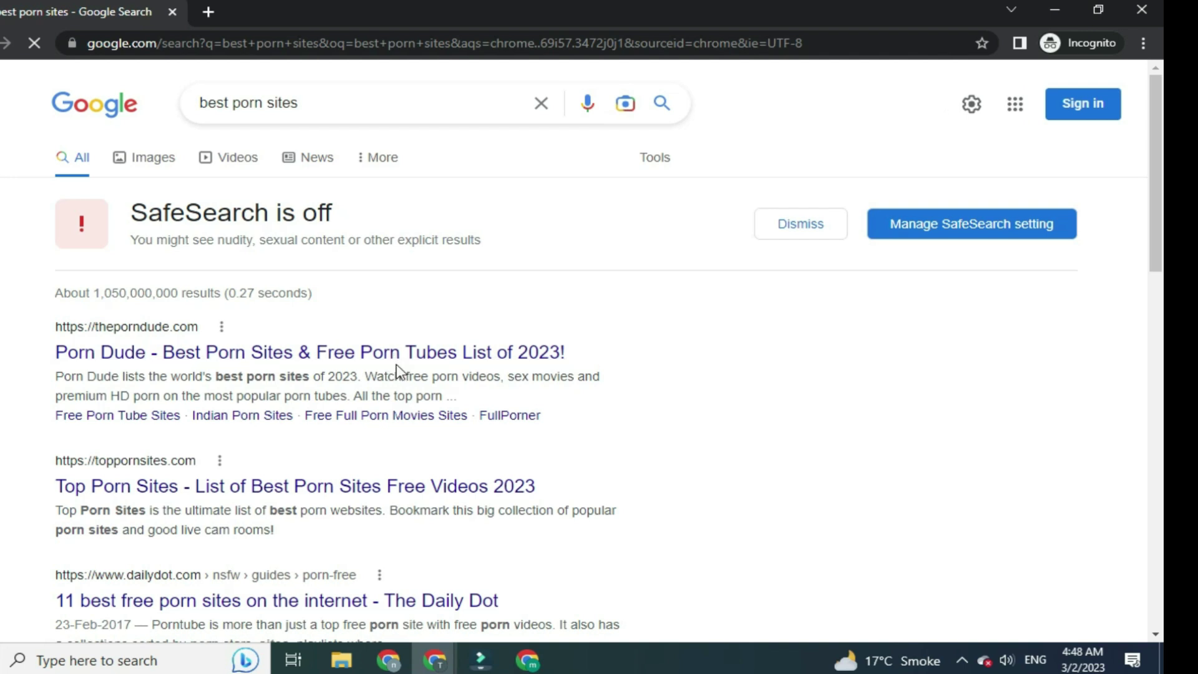
right_click(397, 360)
left_click(420, 368)
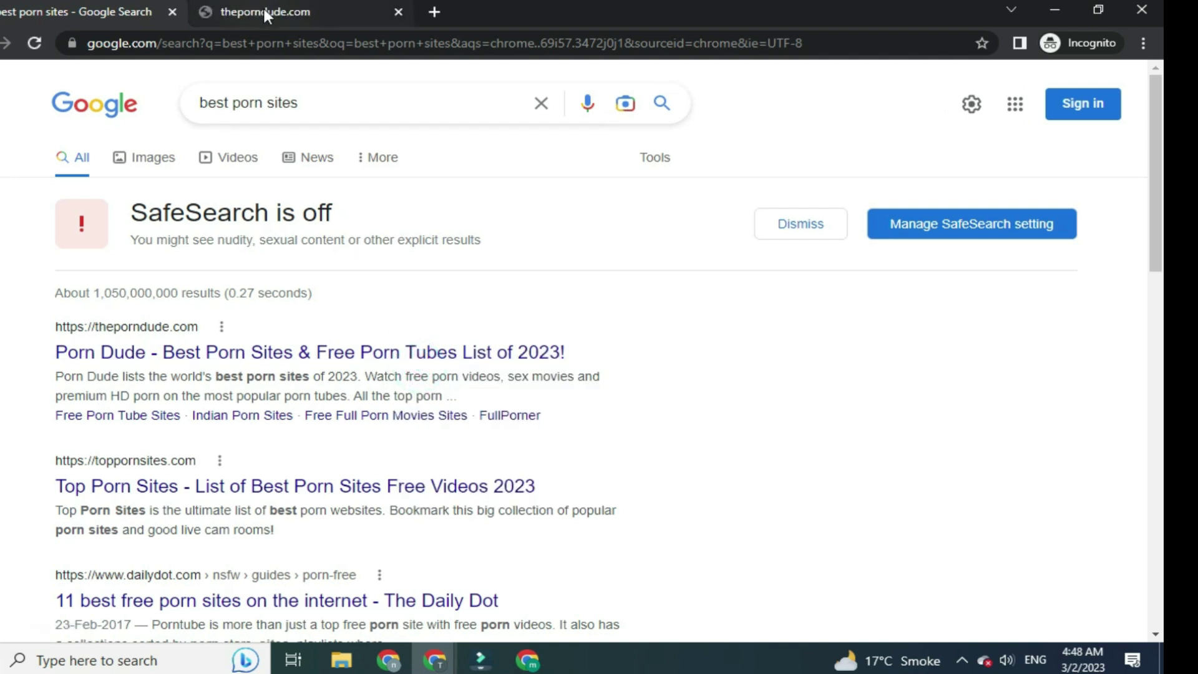
right_click(259, 480)
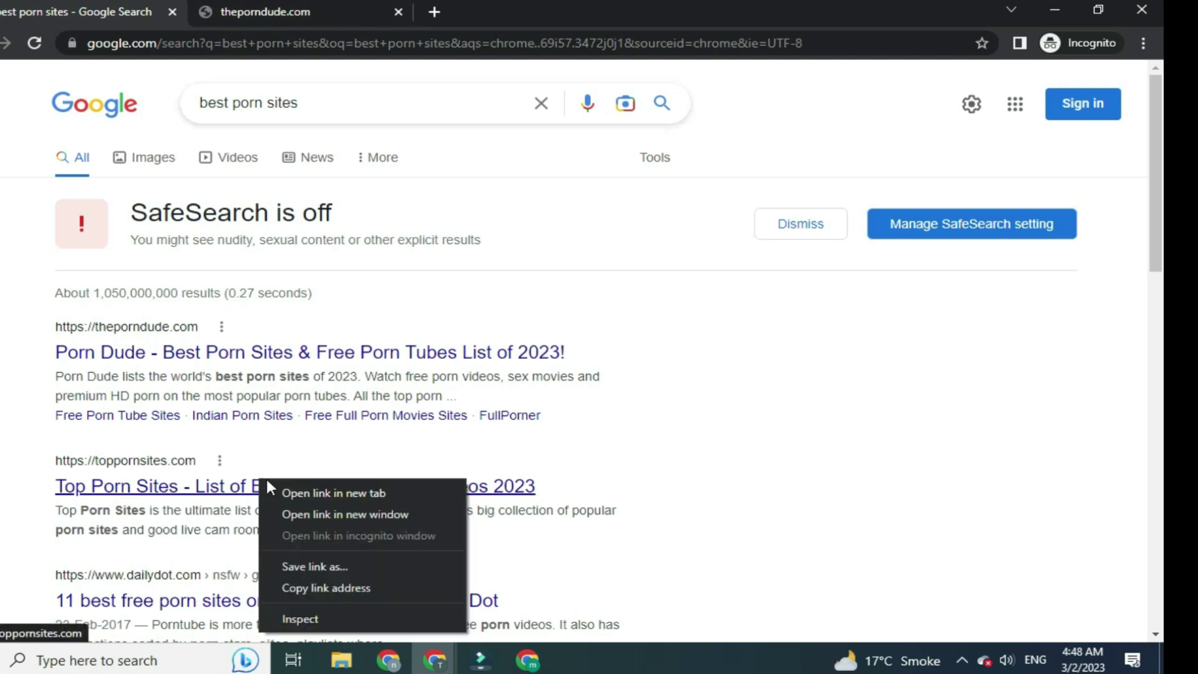
left_click(320, 493)
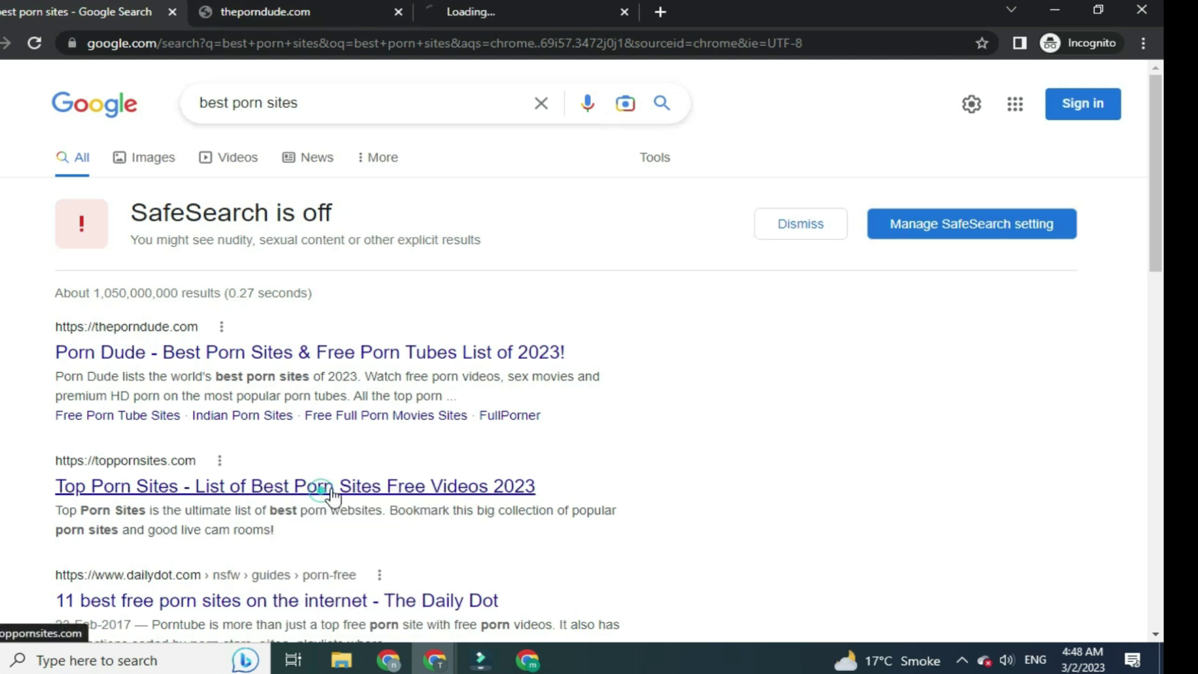
scroll(501, 291, "down", 1)
left_click(398, 13)
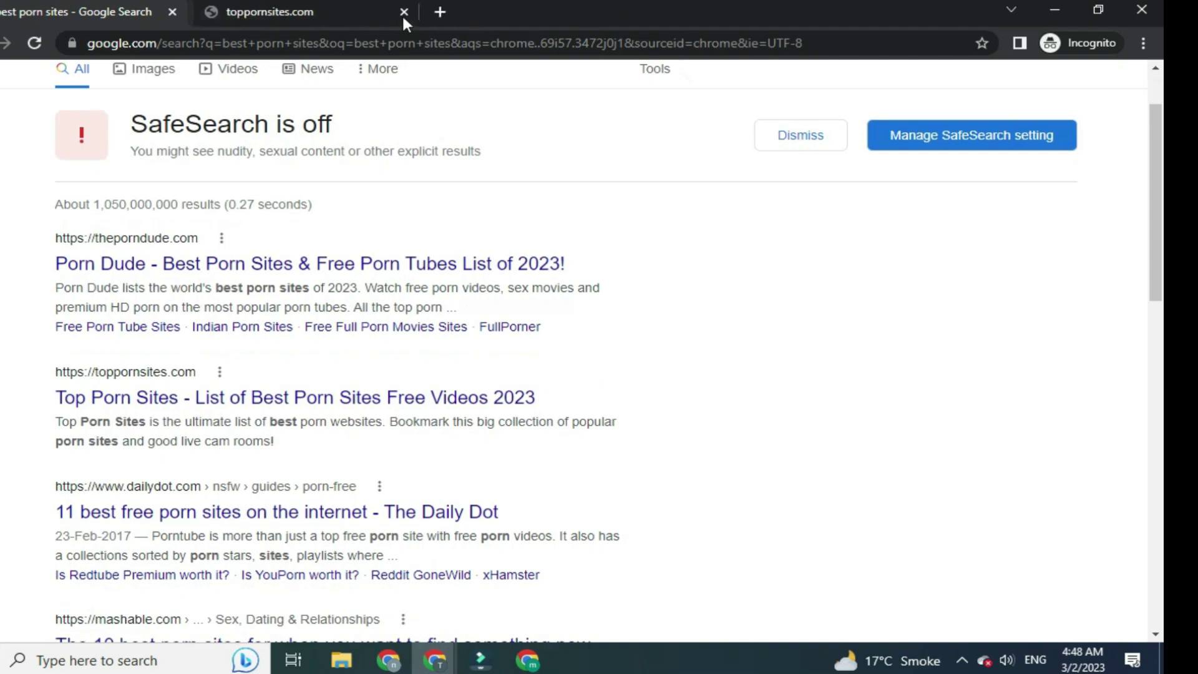
left_click(399, 13)
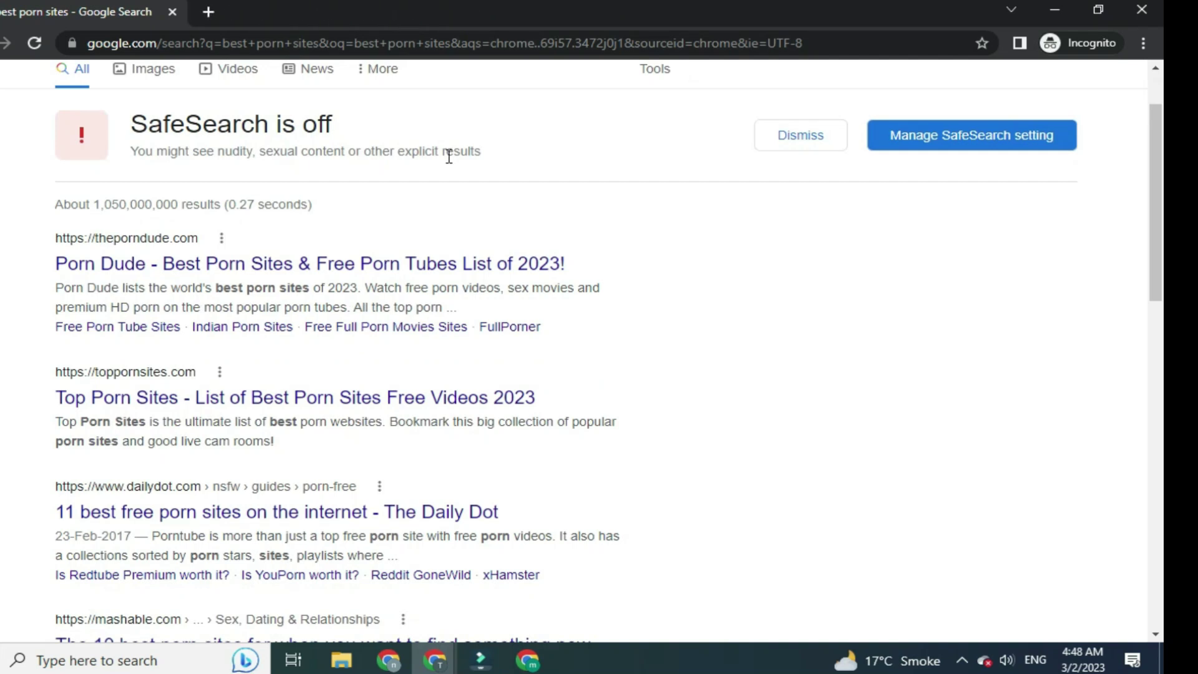
scroll(515, 474, "down", 2)
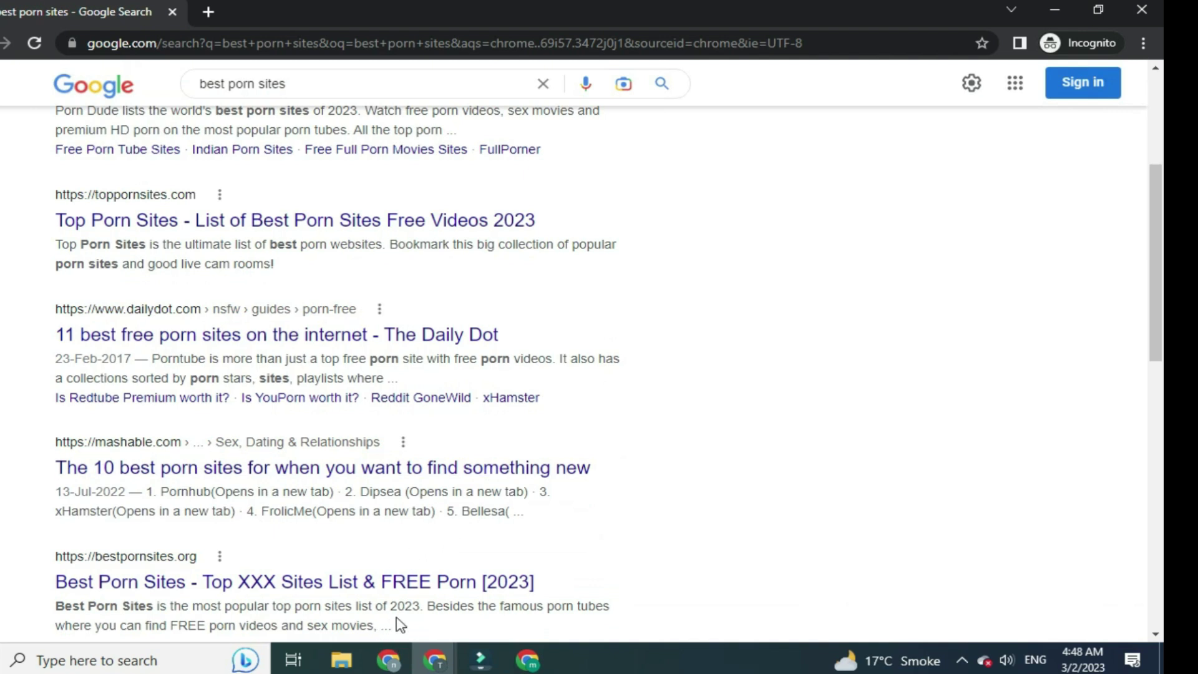
scroll(396, 599, "down", 1)
Copy the bestpornsites.org result description and close the Incognito window
left_click_drag(400, 537, 47, 519)
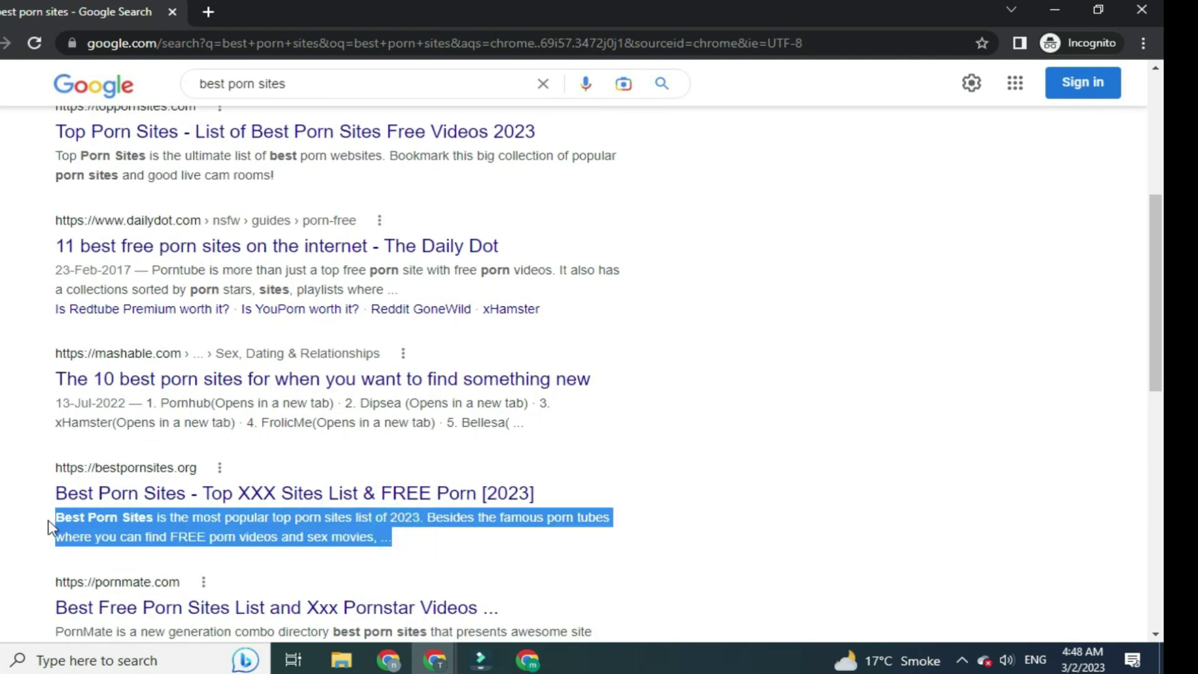
right_click(135, 522)
left_click(181, 412)
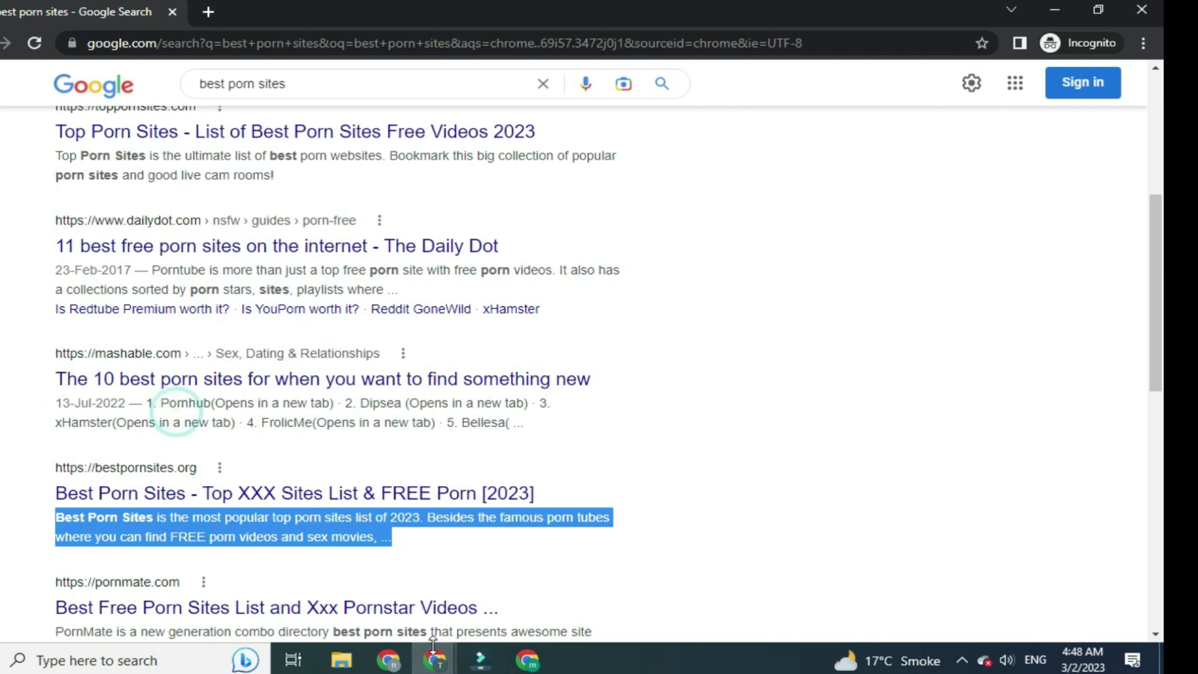
left_click(1141, 9)
Start a new blank site and paste the copied description into a text box below the header
left_click(308, 14)
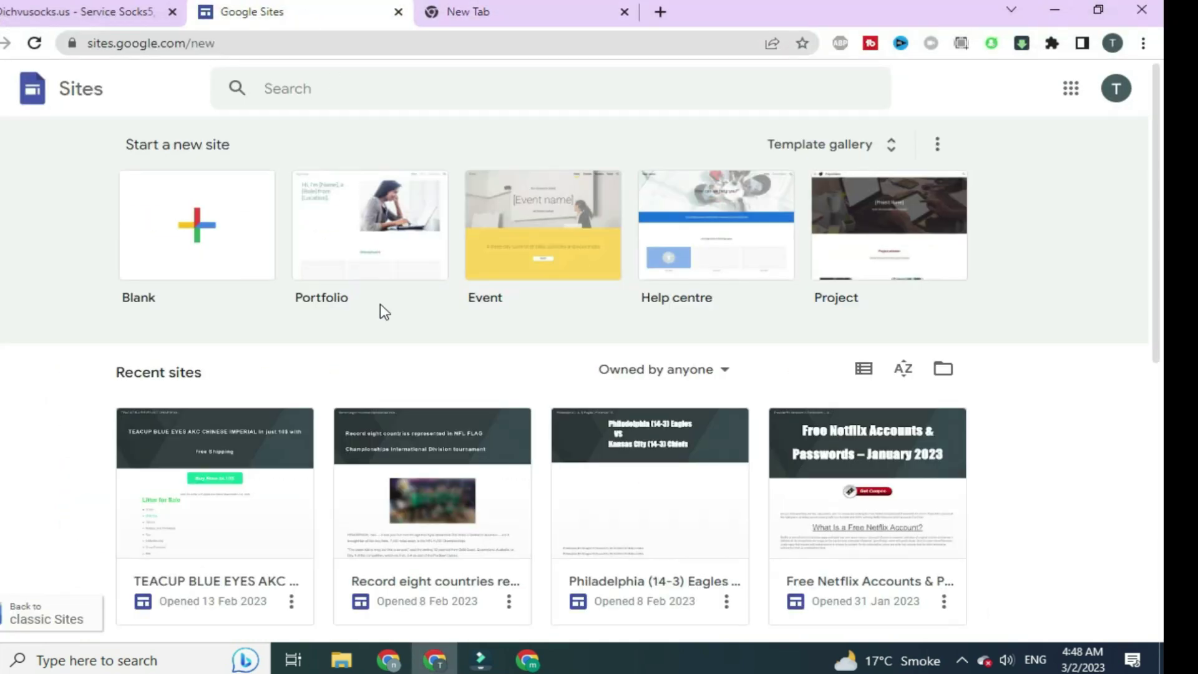
left_click(192, 236)
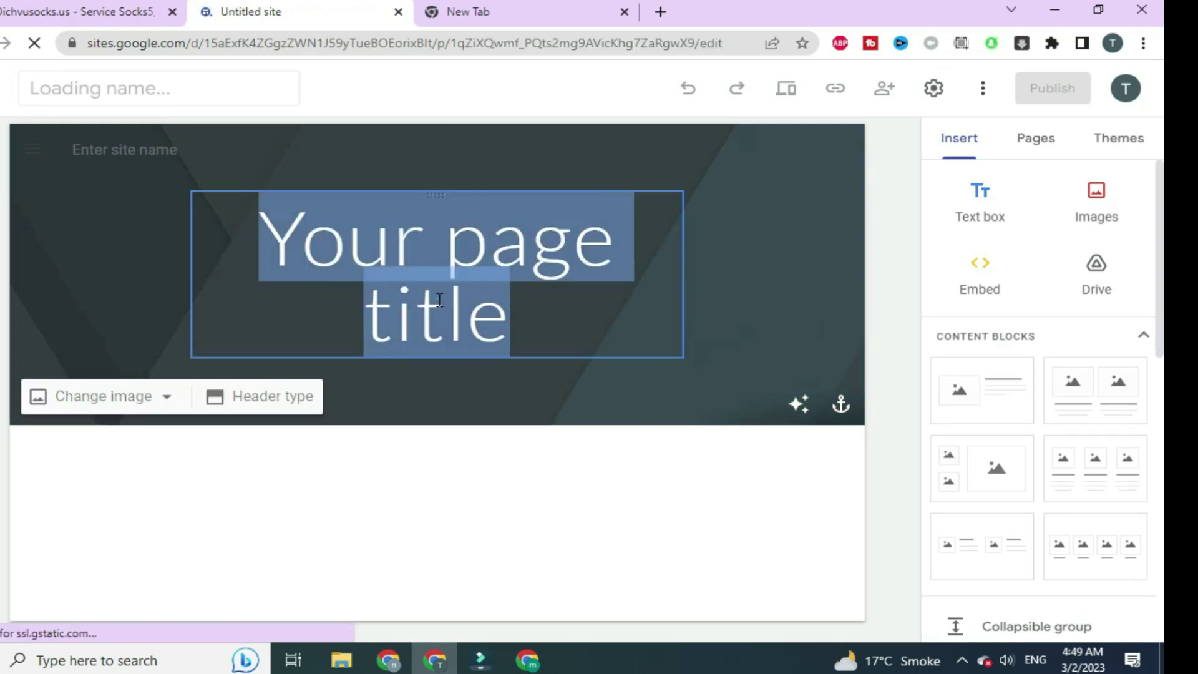
left_click(393, 522)
left_click(973, 202)
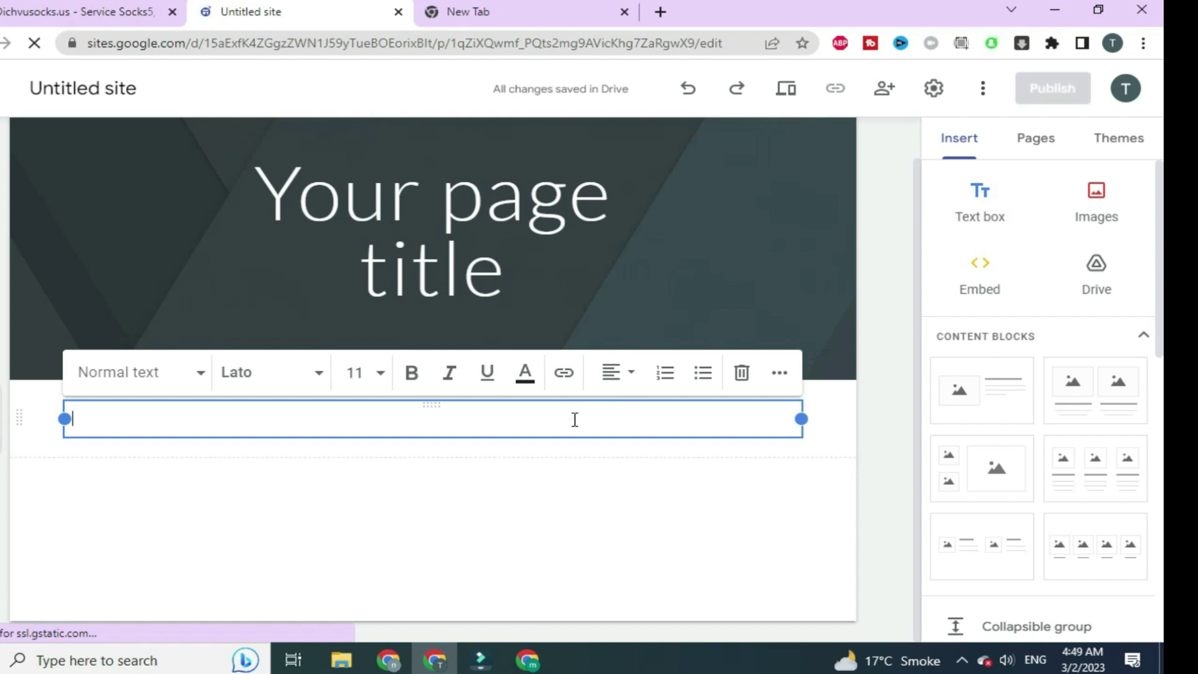
left_click(574, 419)
key("ctrl+v")
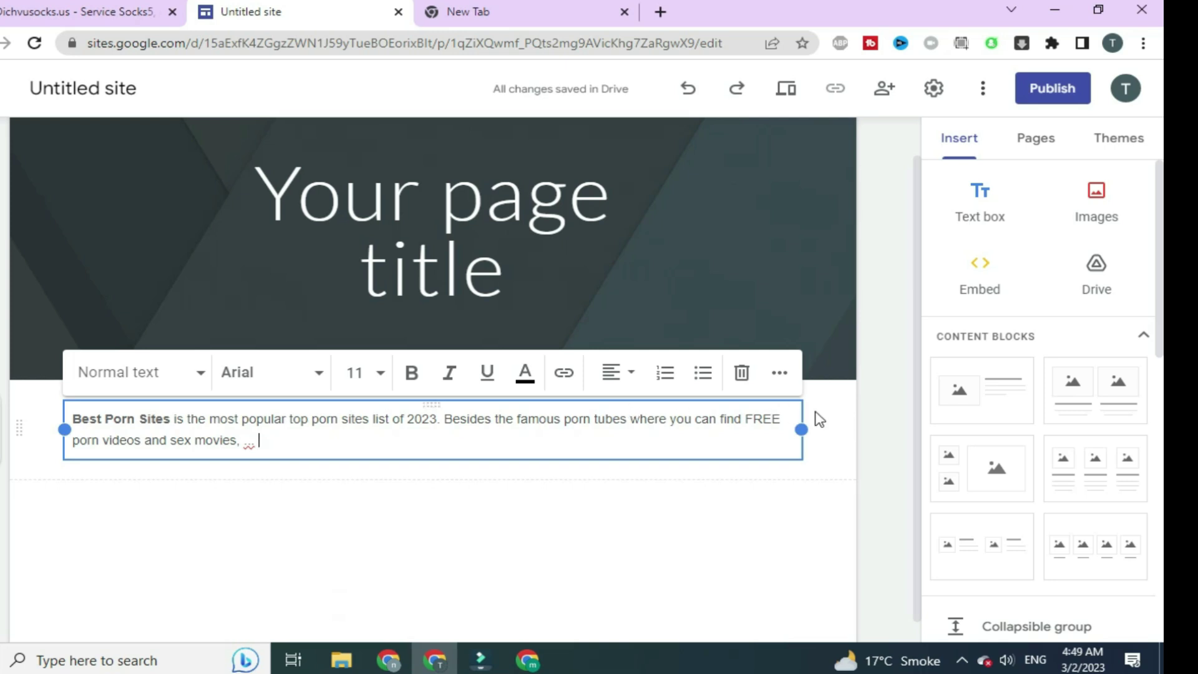
Add an empty line below the pasted description, cancelling the Embed dialog without embedding anything
left_click(888, 293)
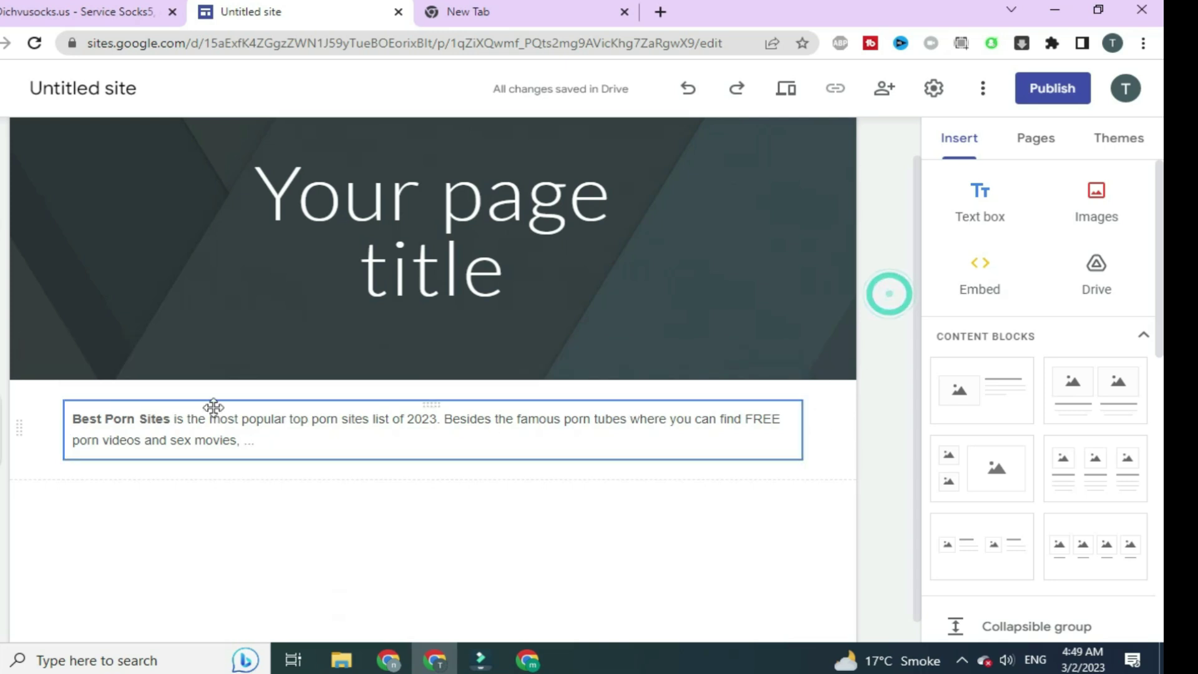
left_click(274, 444)
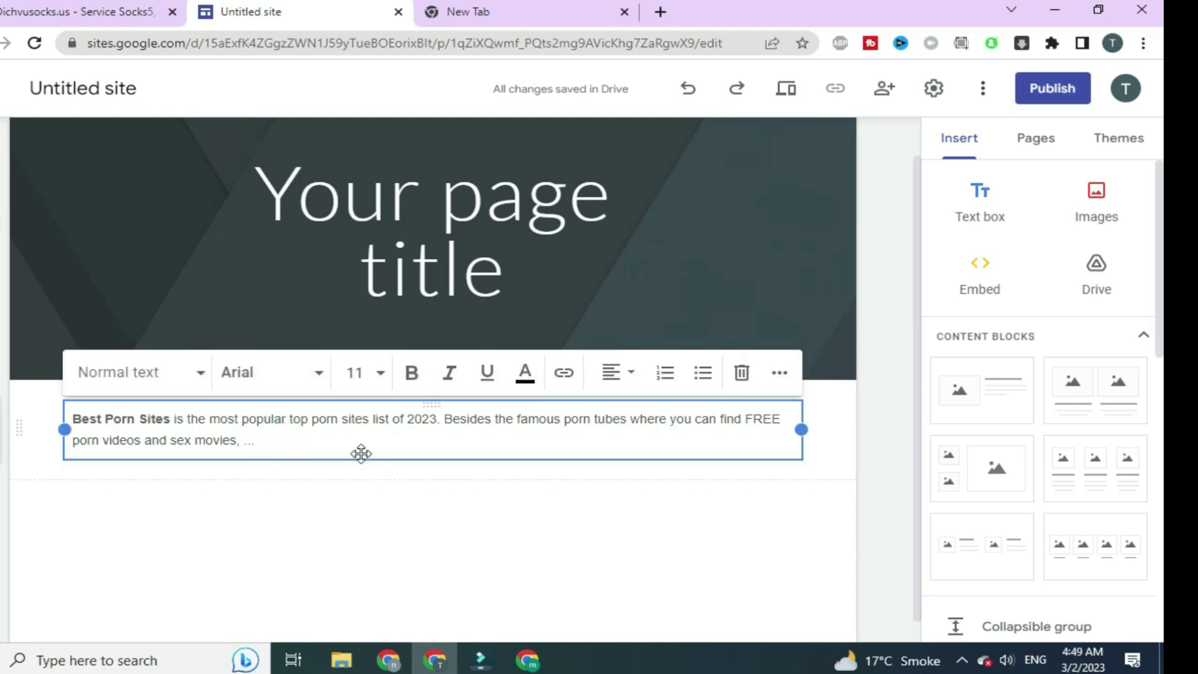
key("Return")
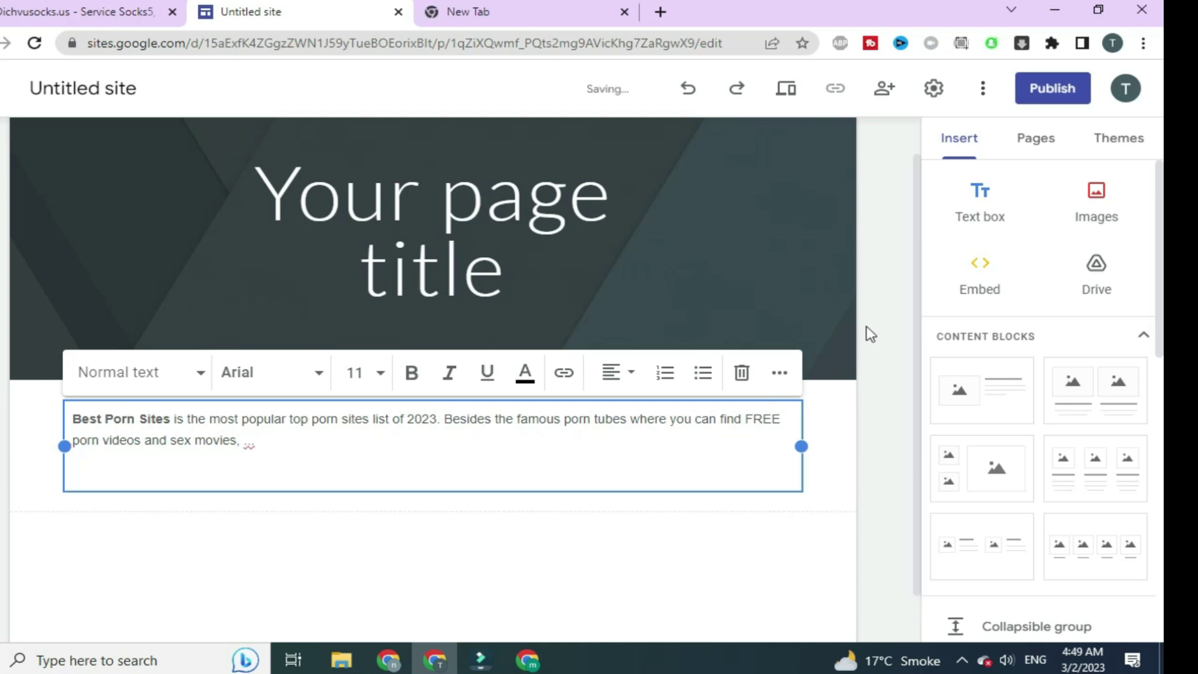
left_click(980, 269)
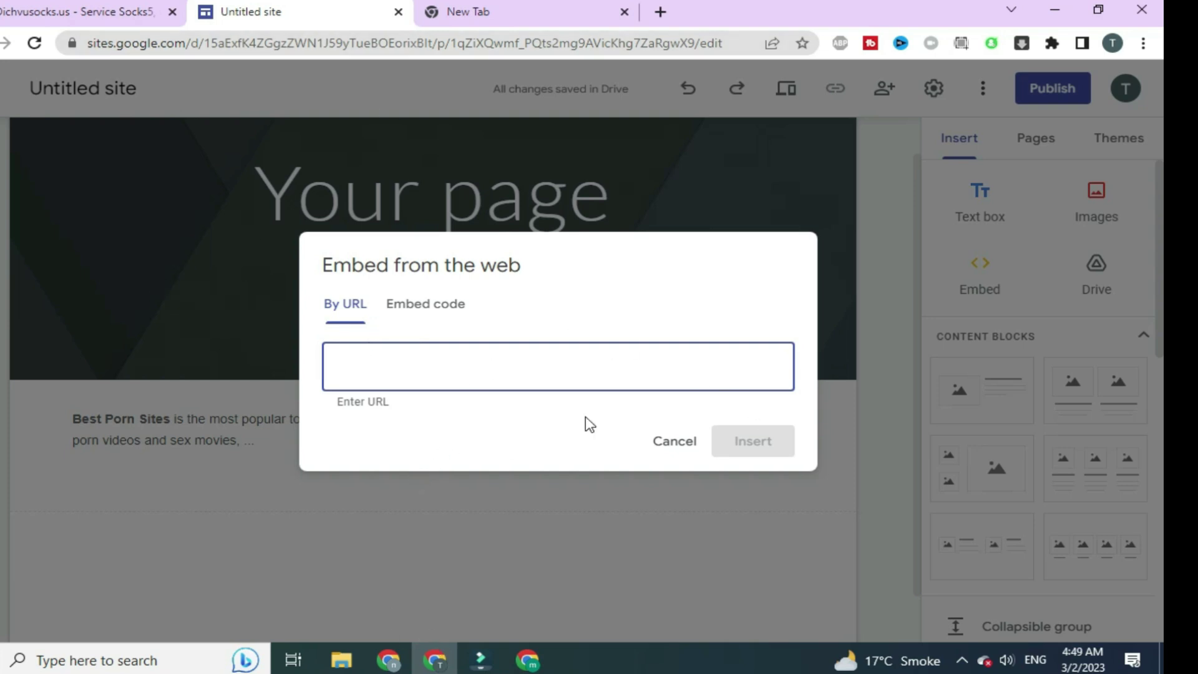
left_click(674, 442)
left_click(255, 474)
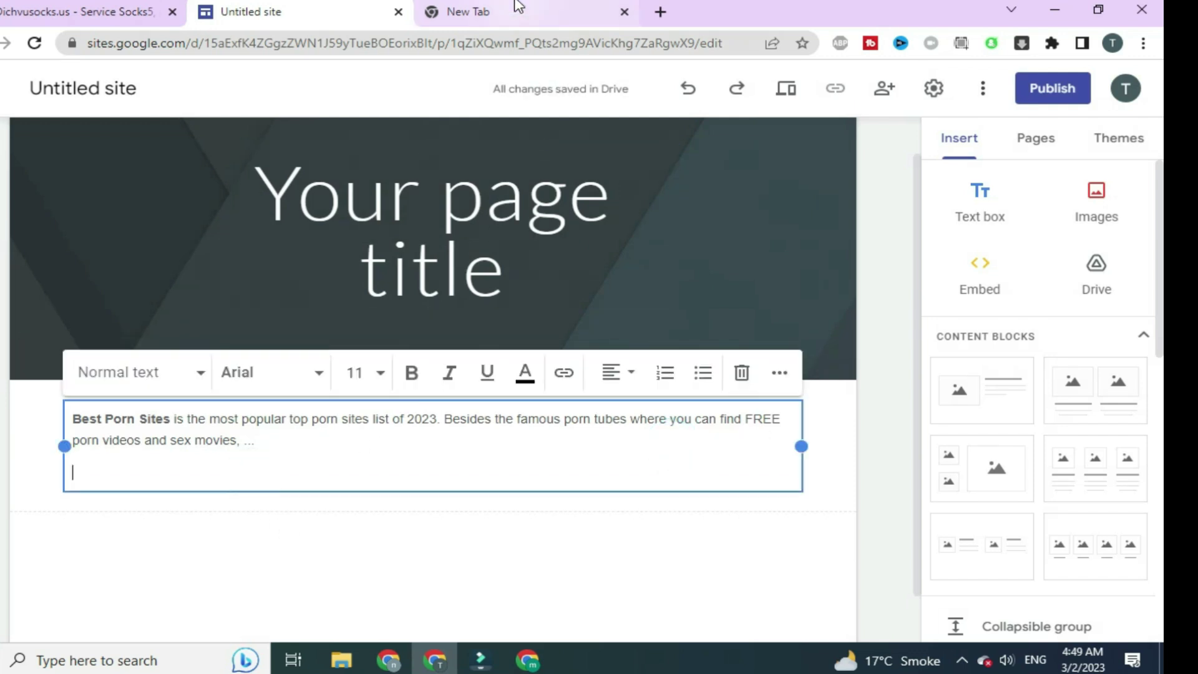
left_click(517, 9)
Open the clickminded.com Da Button Factory button generator from the omnibox suggestion for 'butt'
type("fr")
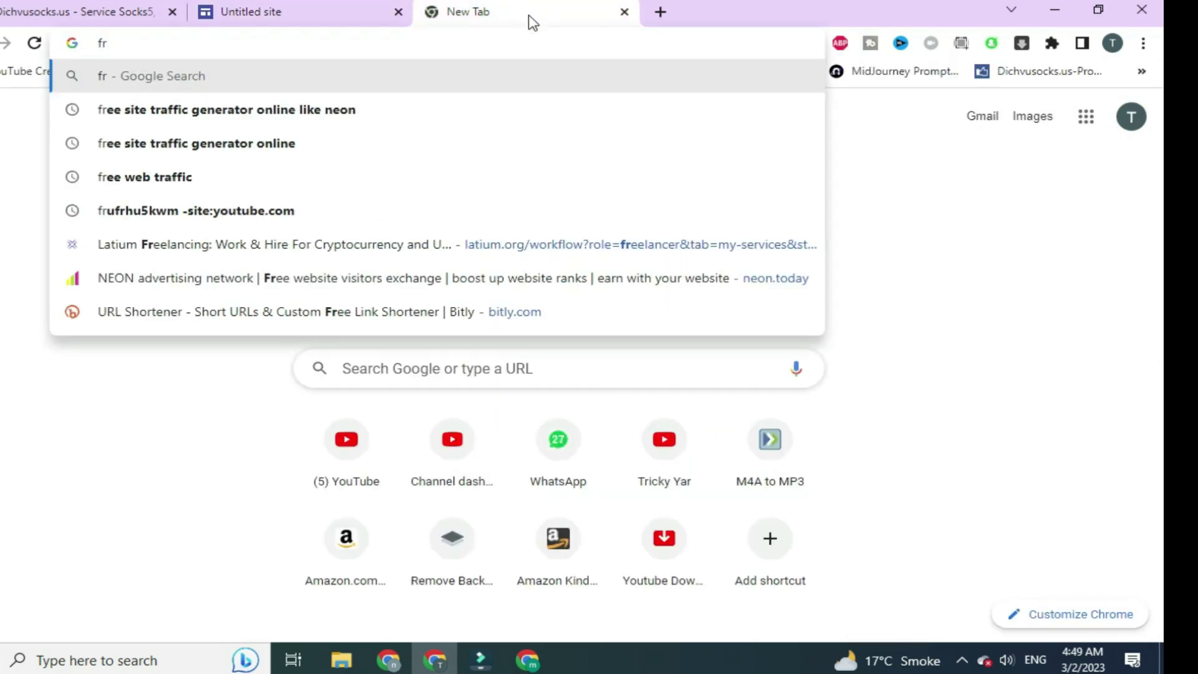
key("BackSpace")
key("BackSpace")
type("download")
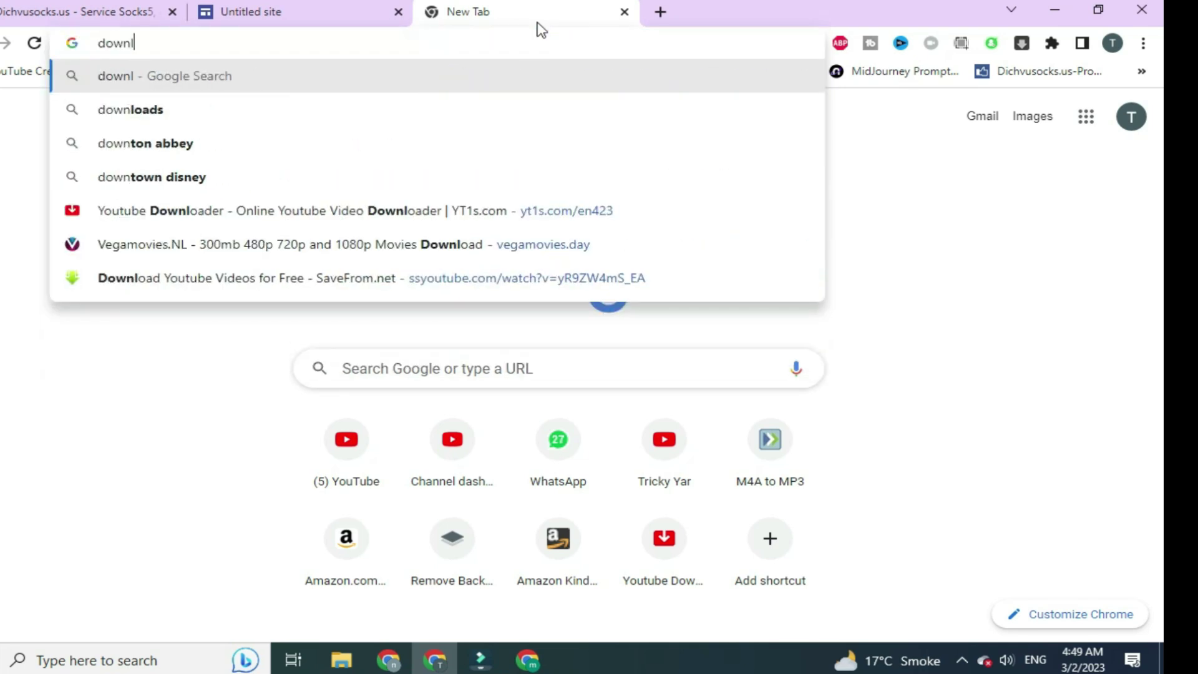
key("BackSpace")
key("BackSpace")
key("BackSpace")
key("BackSpace")
key("BackSpace")
key("BackSpace")
key("BackSpace")
key("BackSpace")
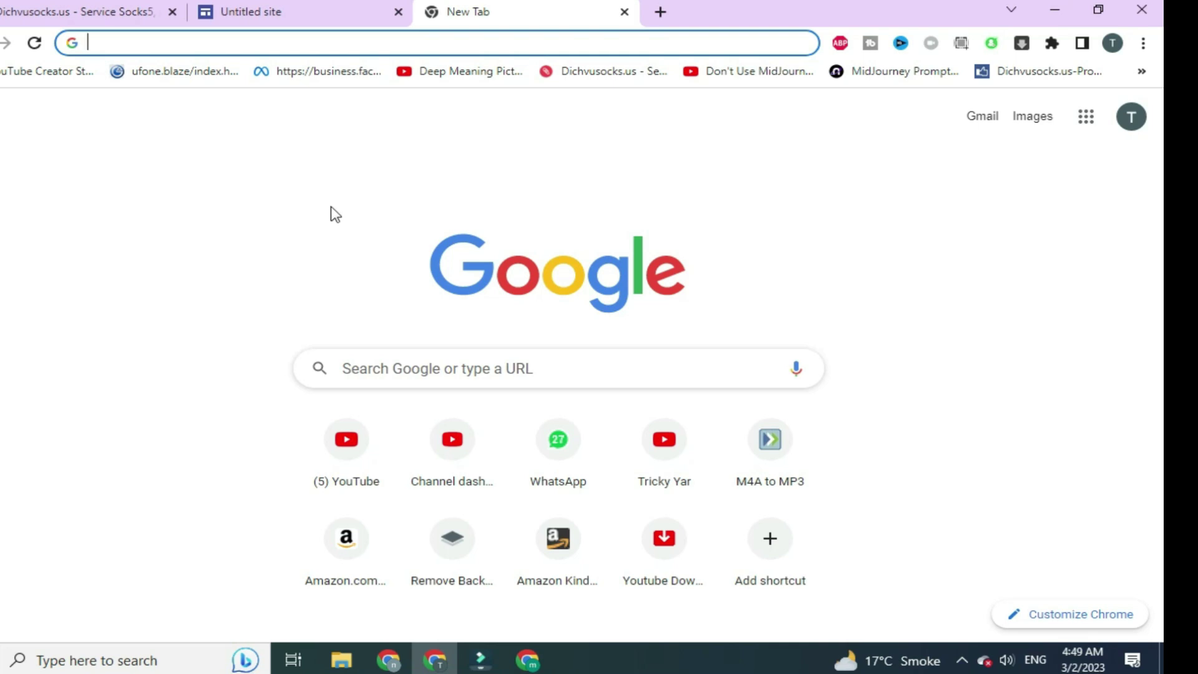
type("butt")
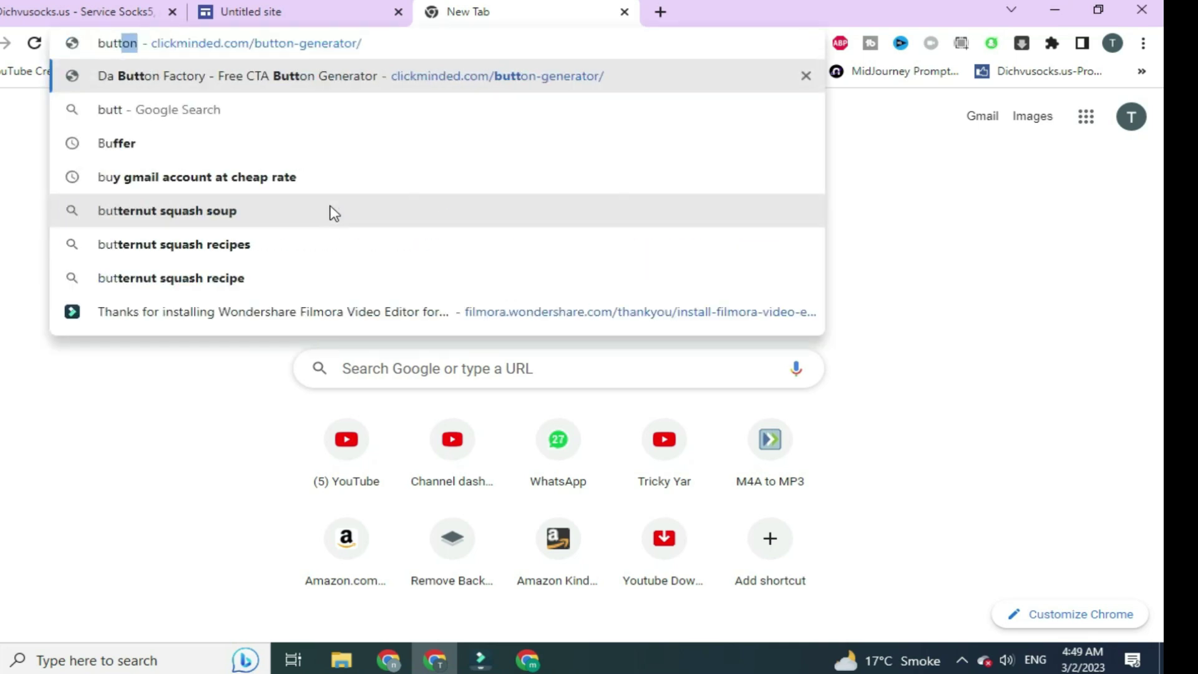
key("Return")
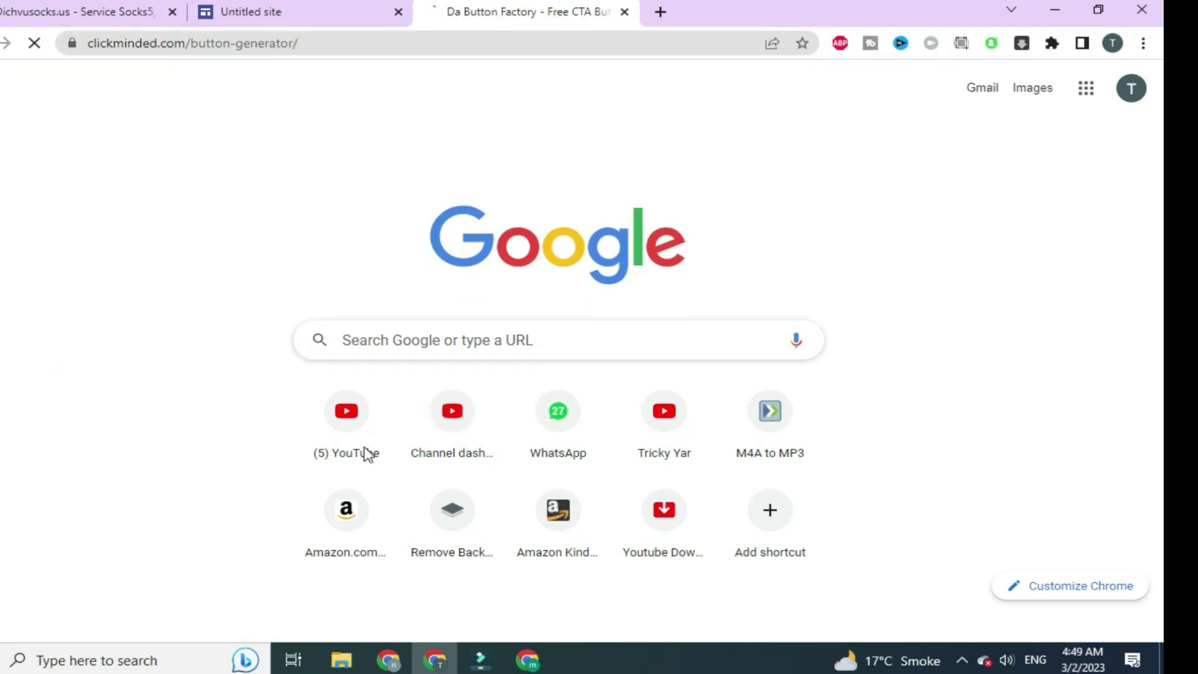
Change the button text to 'Go to Site' and download it as button_go-to-site.png
scroll(559, 422, "down", 5)
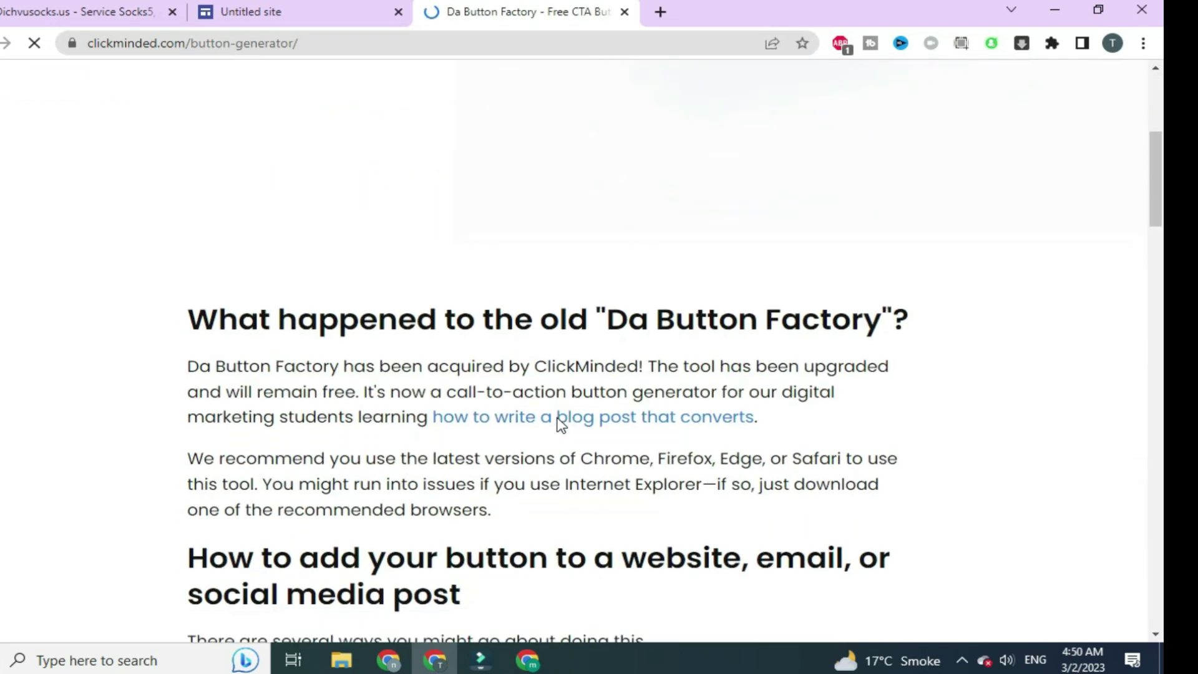
scroll(556, 424, "down", 4)
scroll(554, 415, "up", 9)
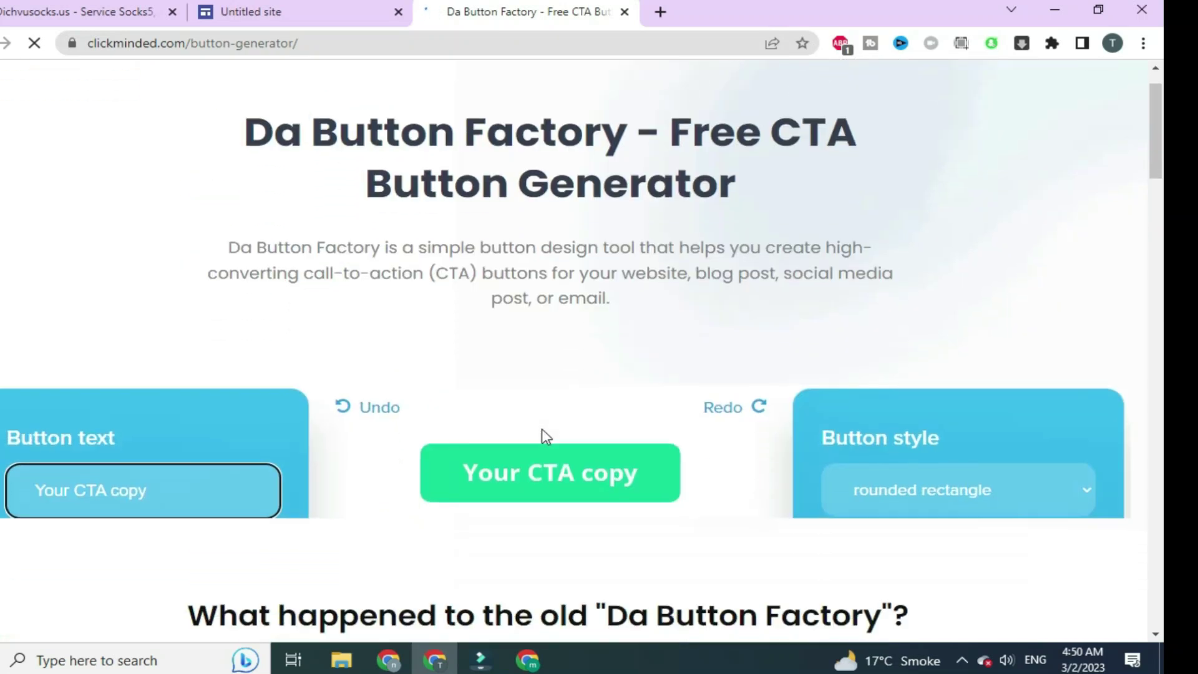
scroll(541, 429, "down", 2)
triple_click(169, 371)
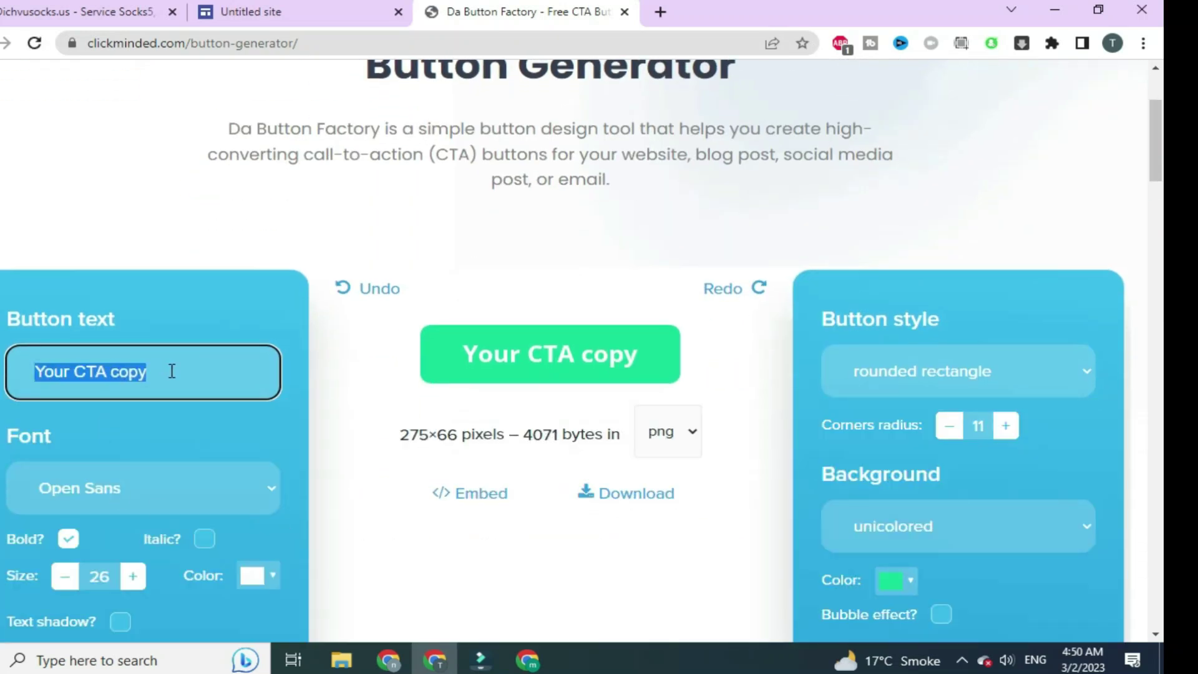
type("site")
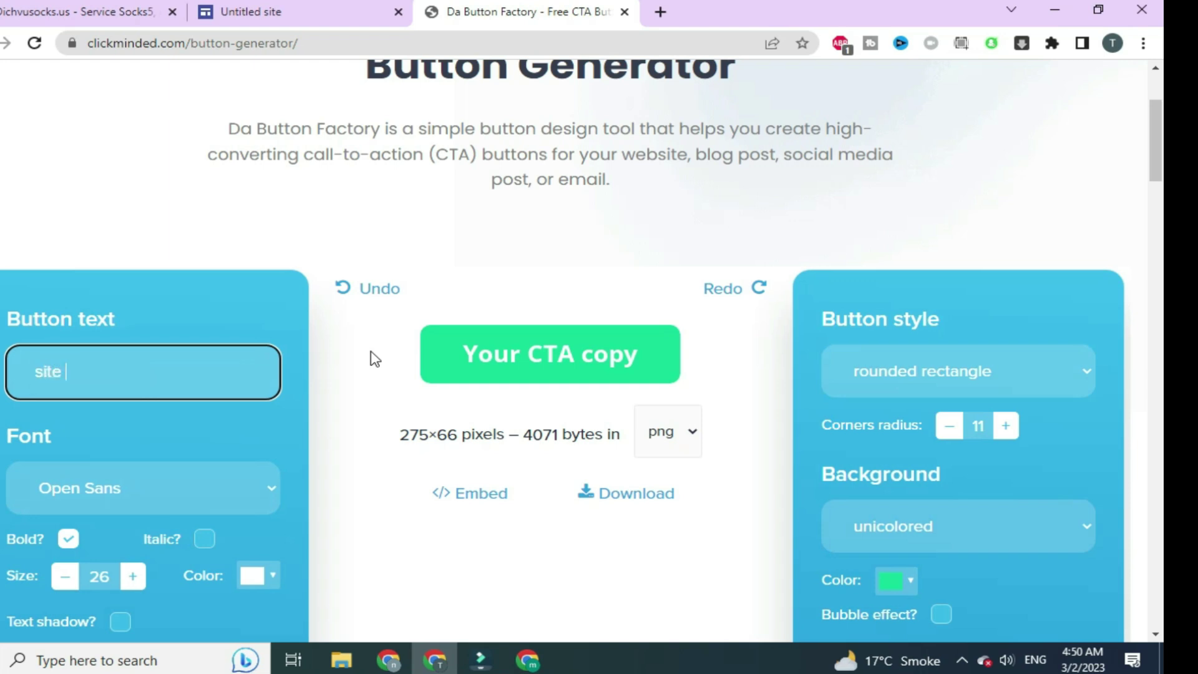
key("BackSpace")
key("BackSpace")
key("BackSpace")
key("BackSpace")
left_click(519, 269)
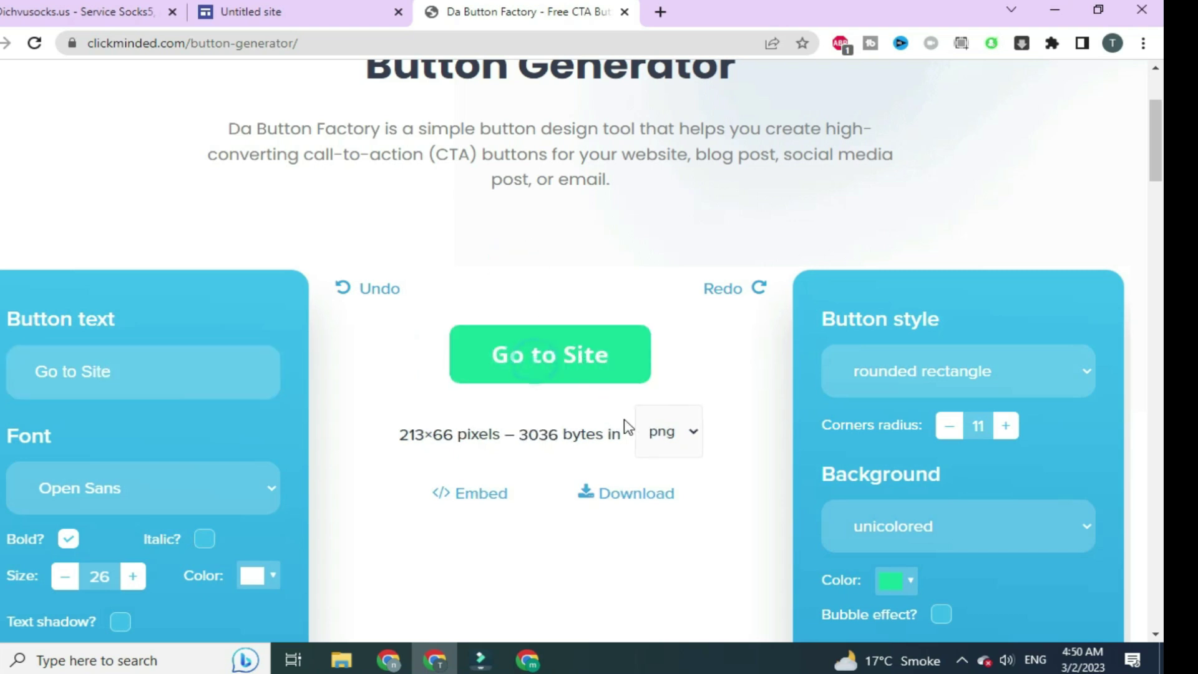
left_click(653, 495)
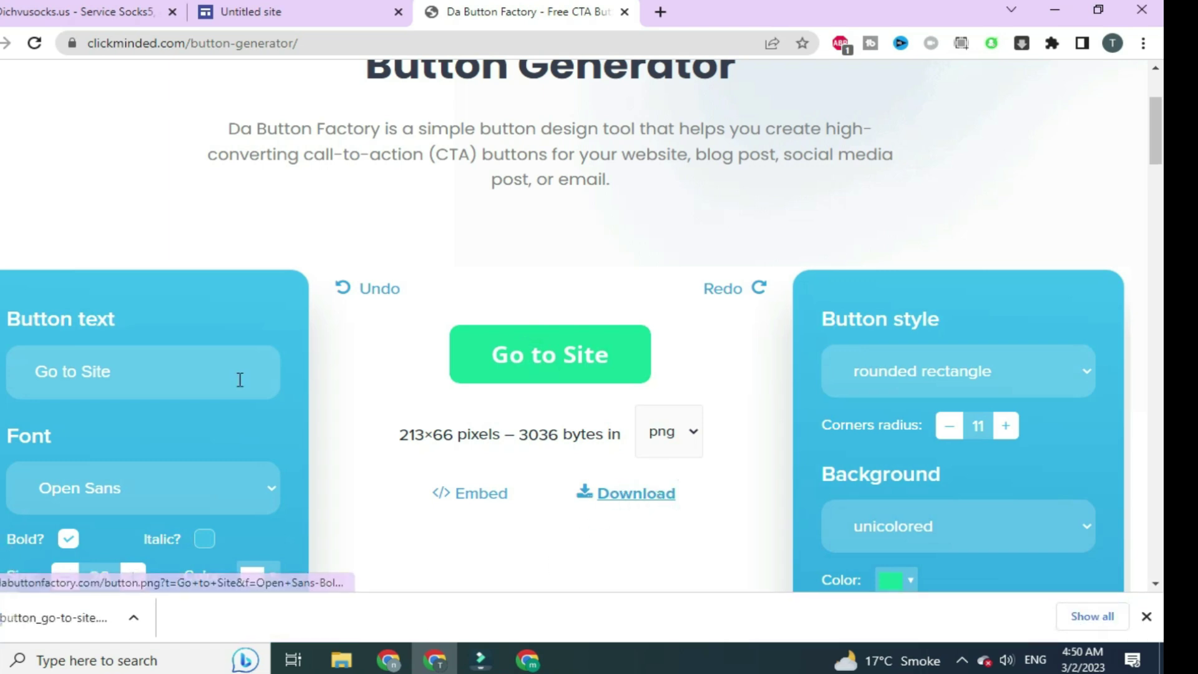
left_click(313, 10)
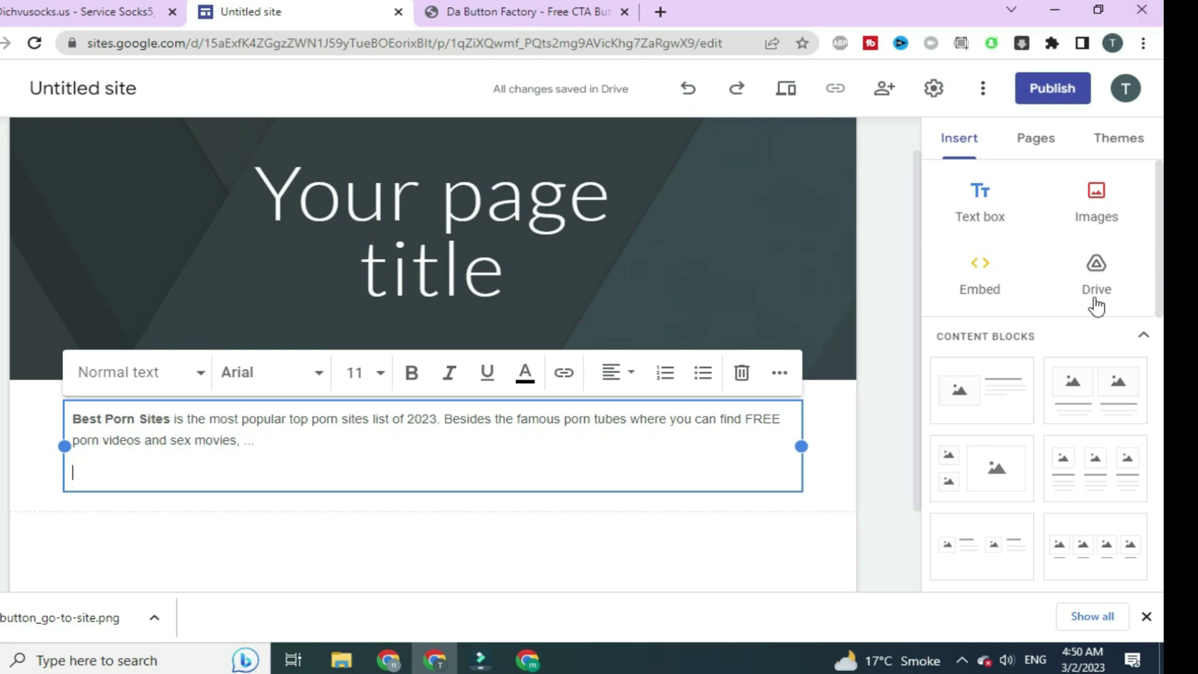
Upload button_go-to-site.png onto the page and centre it below the description
left_click(1092, 198)
left_click(1074, 257)
double_click(193, 182)
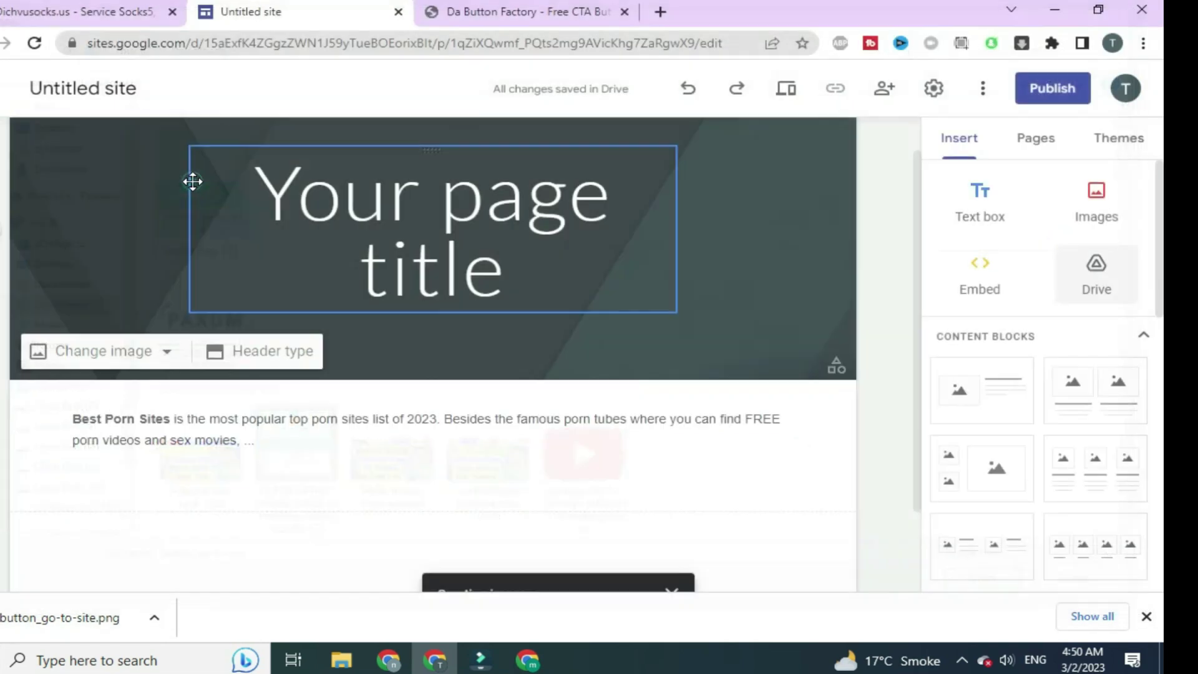
left_click_drag(240, 350, 428, 350)
Link the Go to Site button image to the Adsterra DirectLink_2 address
mouse_move(390, 660)
left_click(372, 600)
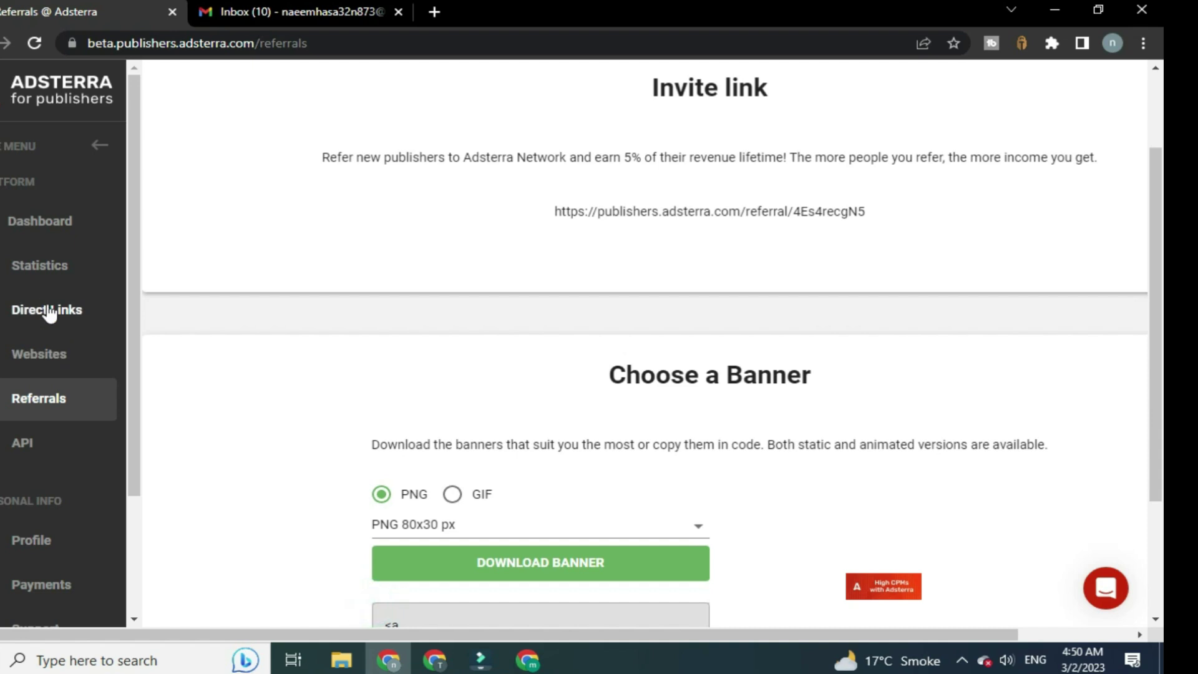
left_click(45, 311)
scroll(911, 580, "down", 4)
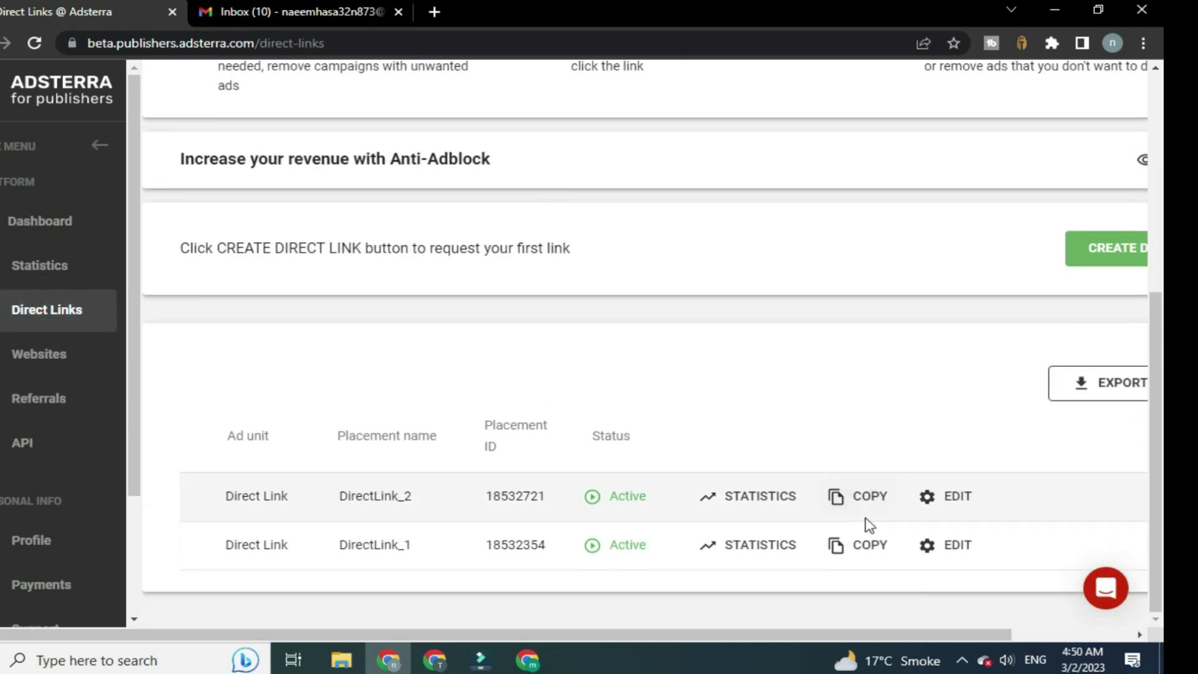
left_click(862, 506)
left_click(443, 666)
left_click(428, 361)
left_click(428, 289)
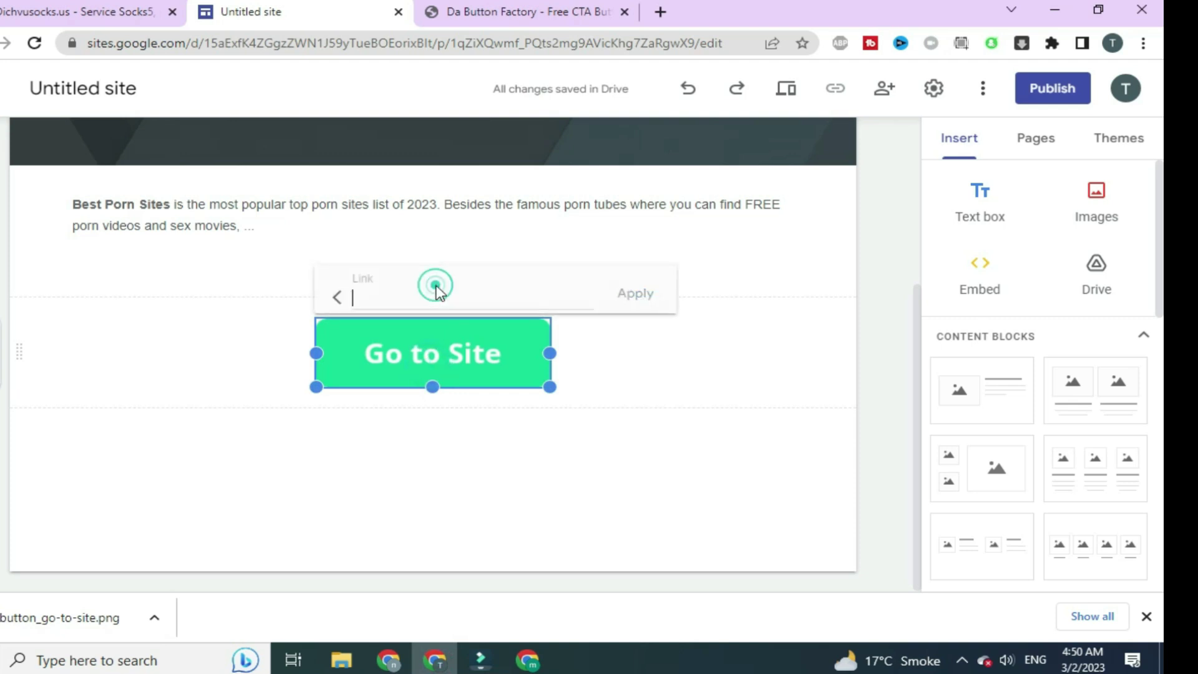
key("ctrl+v")
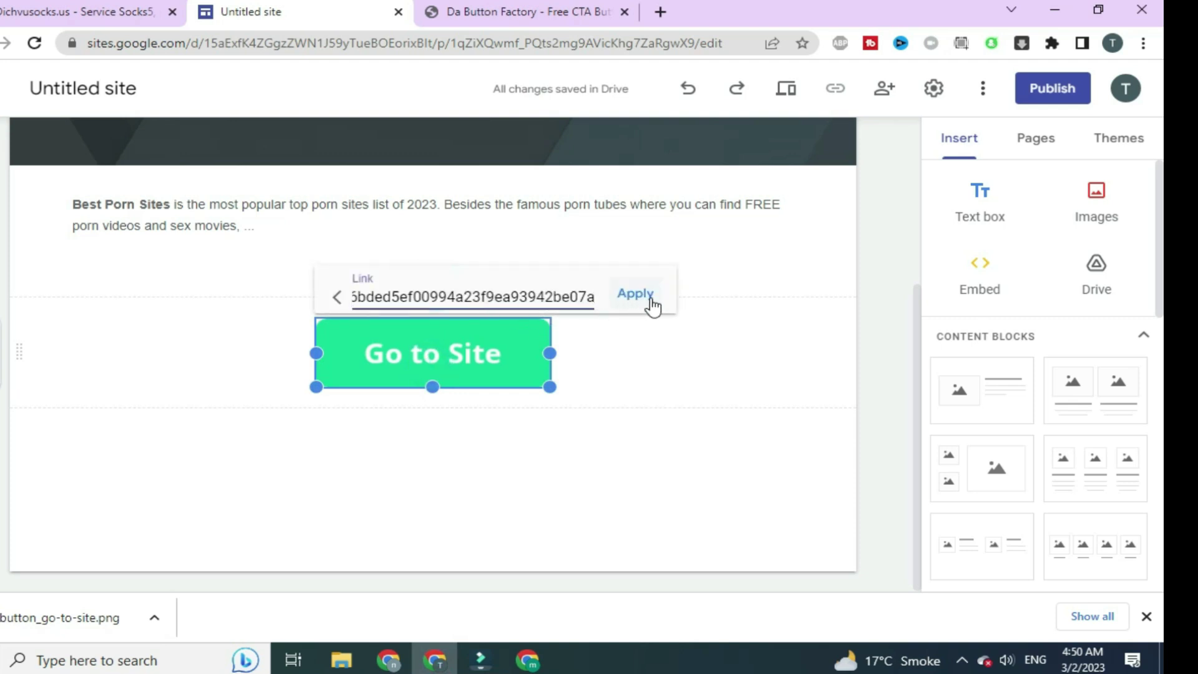
left_click(648, 298)
left_click(688, 331)
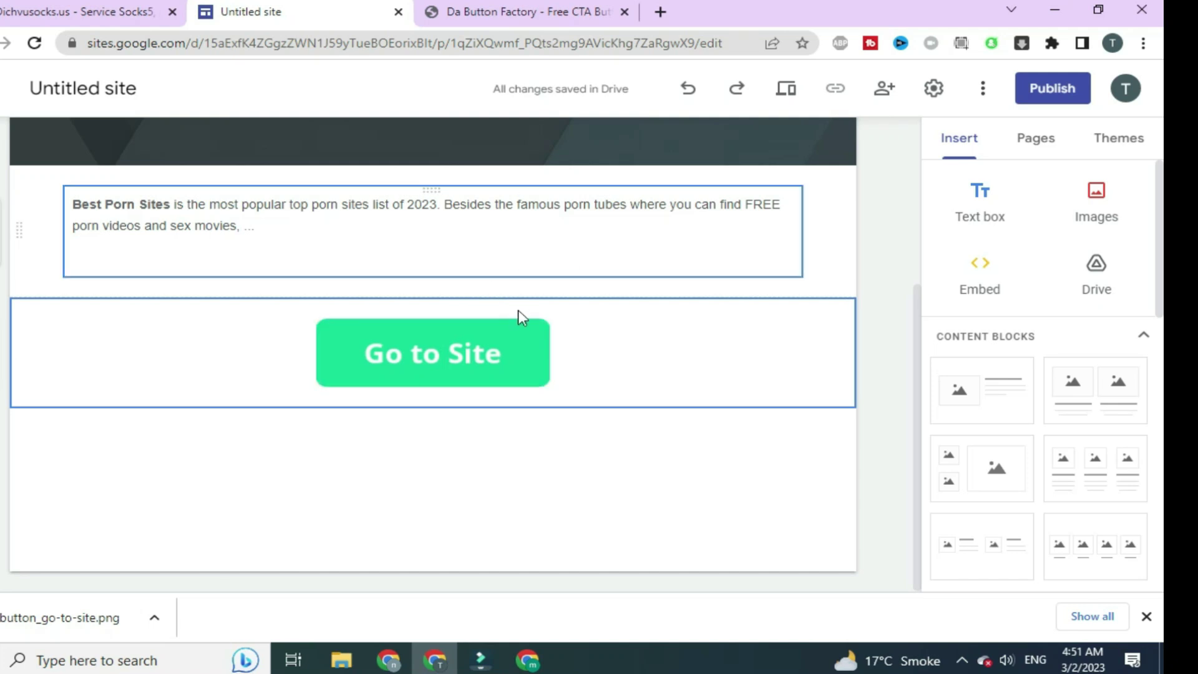
Select 'most popular top' in the description and clear the page title text
left_click(1036, 92)
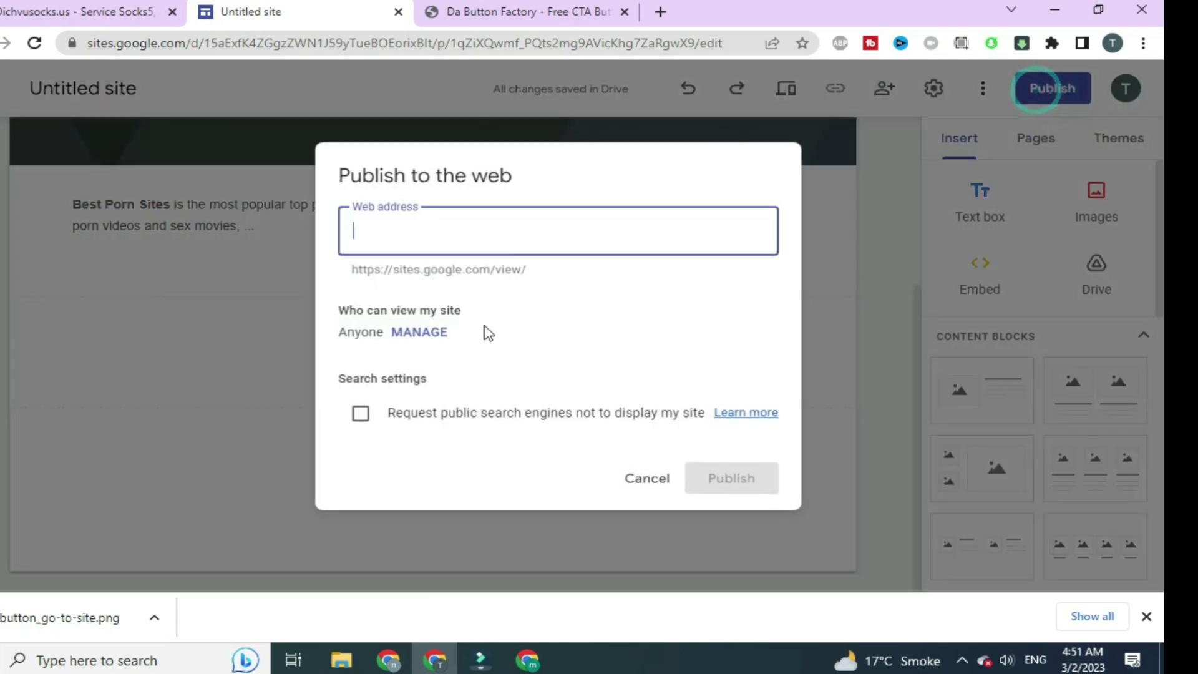
left_click(521, 343)
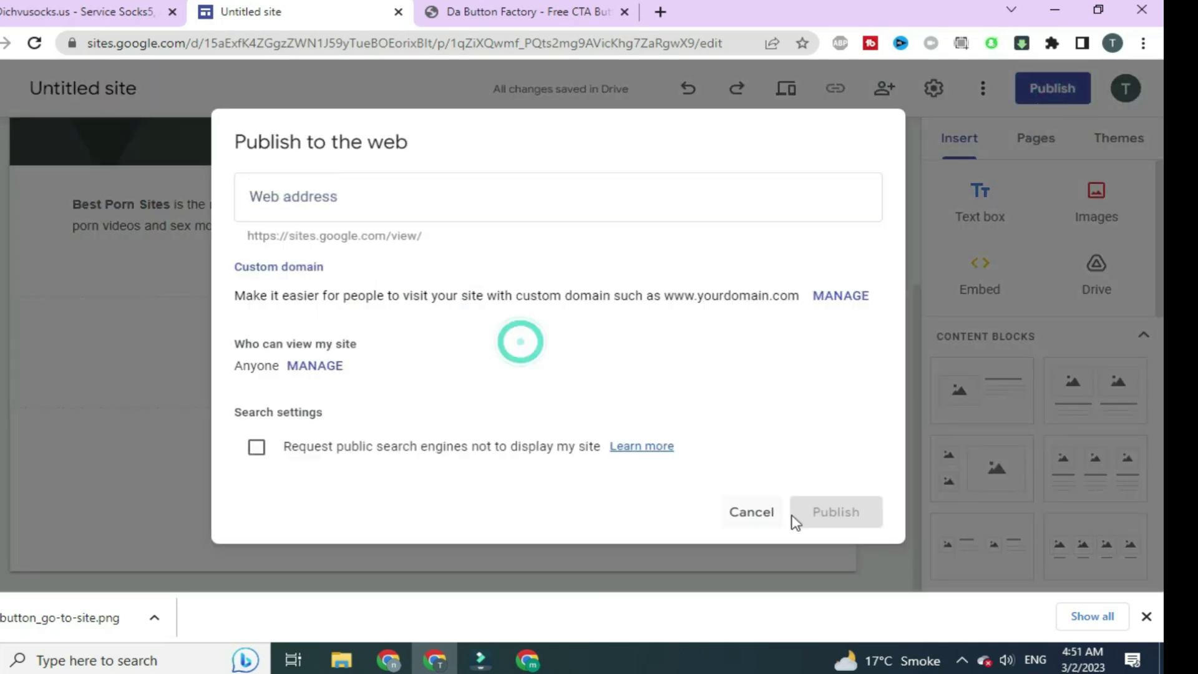
left_click(763, 521)
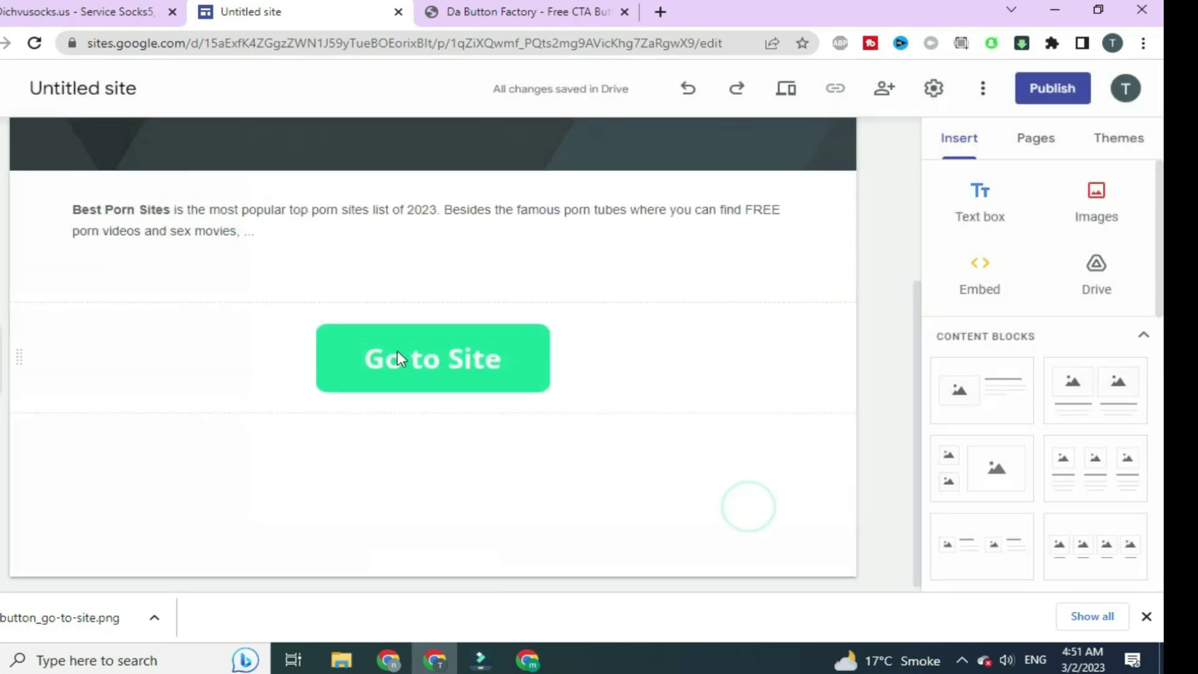
scroll(279, 395, "up", 3)
left_click_drag(243, 389, 315, 381)
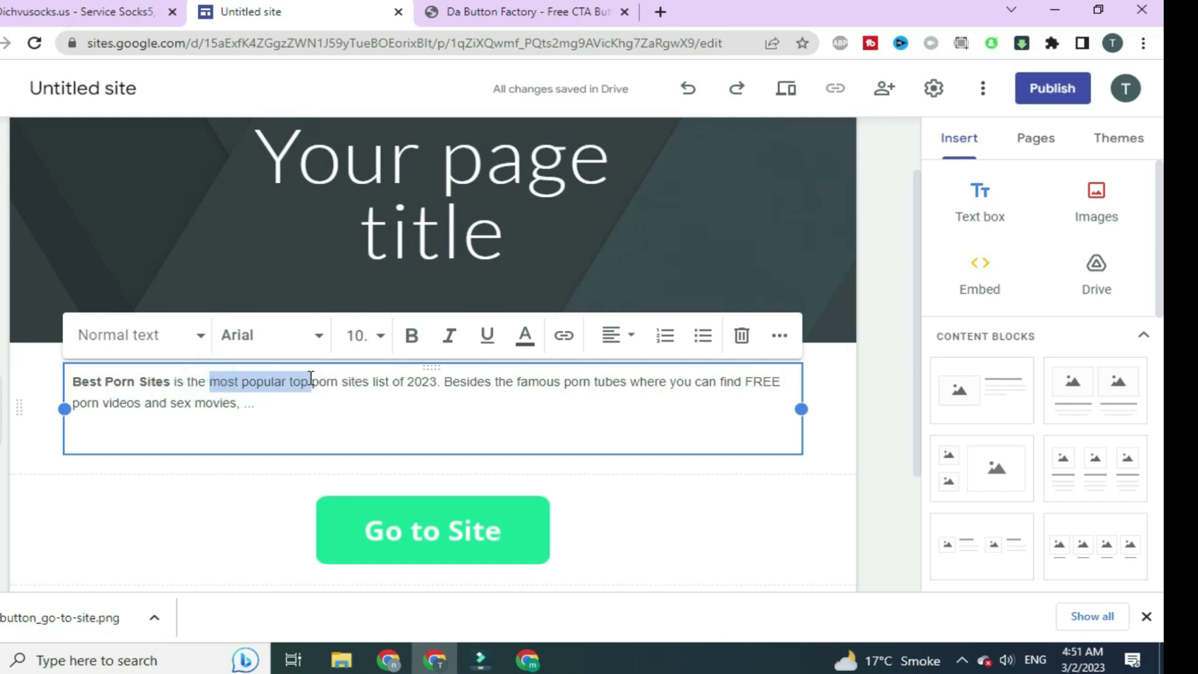
left_click(373, 191)
key("ctrl+a")
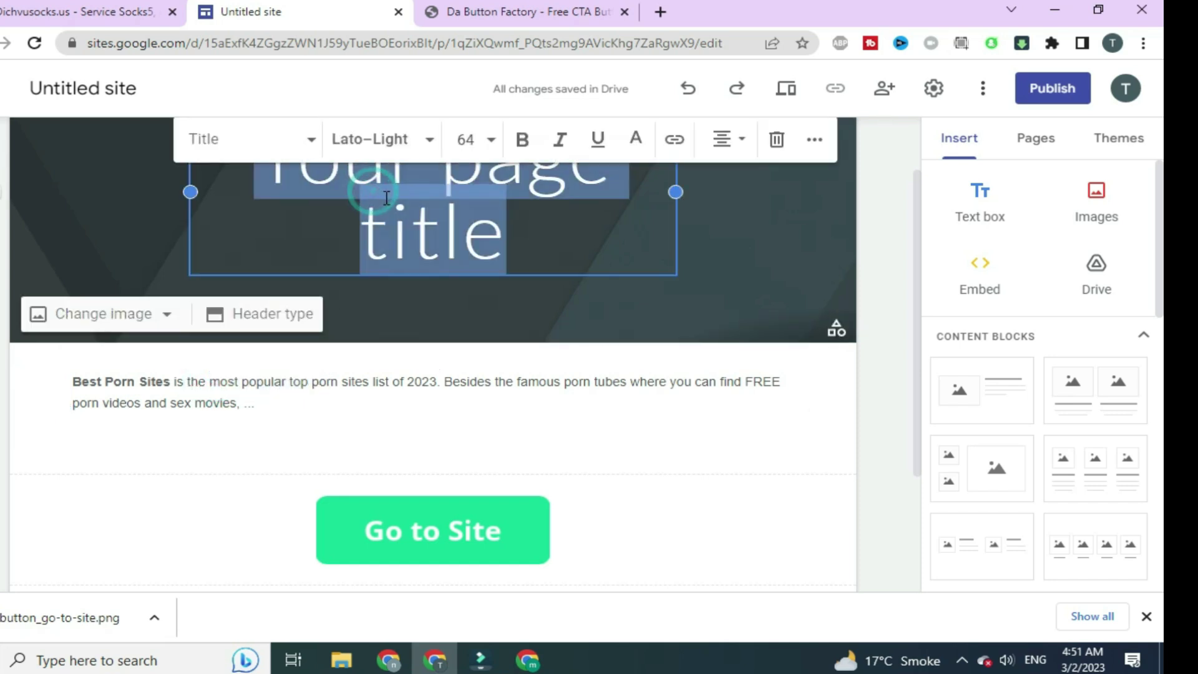
key("Delete")
Publish the site at web address most-popular-top- and open the live page
left_click(1052, 88)
left_click(603, 346)
left_click(461, 207)
type("most-popular-top-")
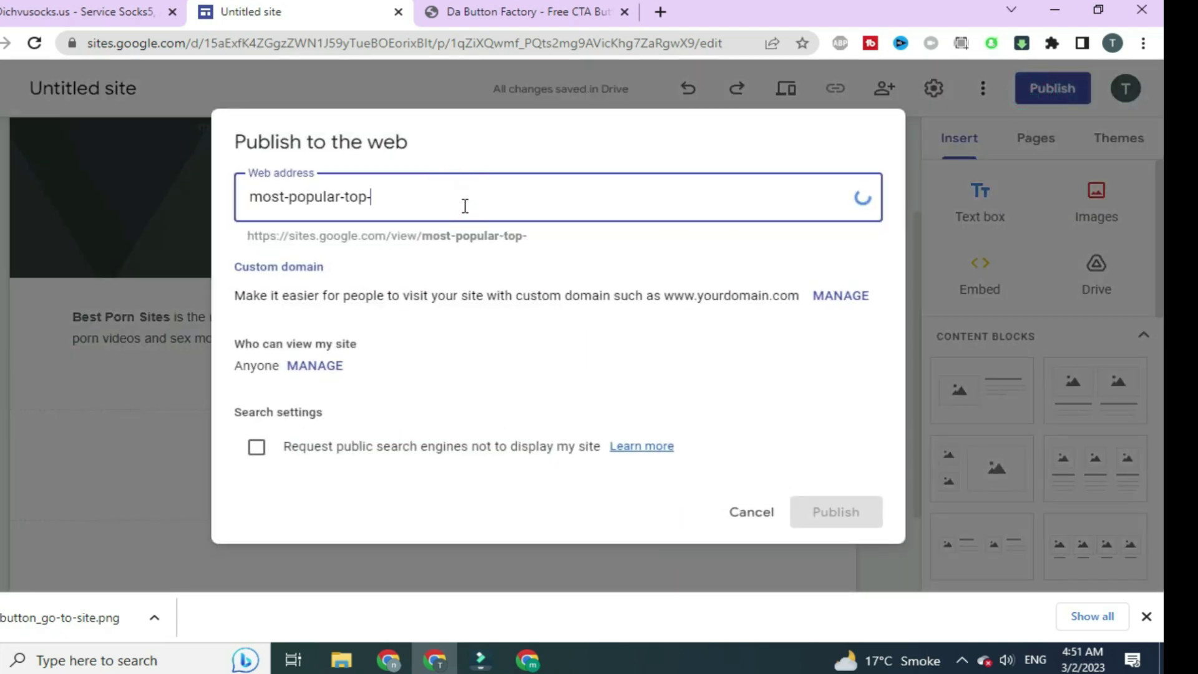
left_click(668, 365)
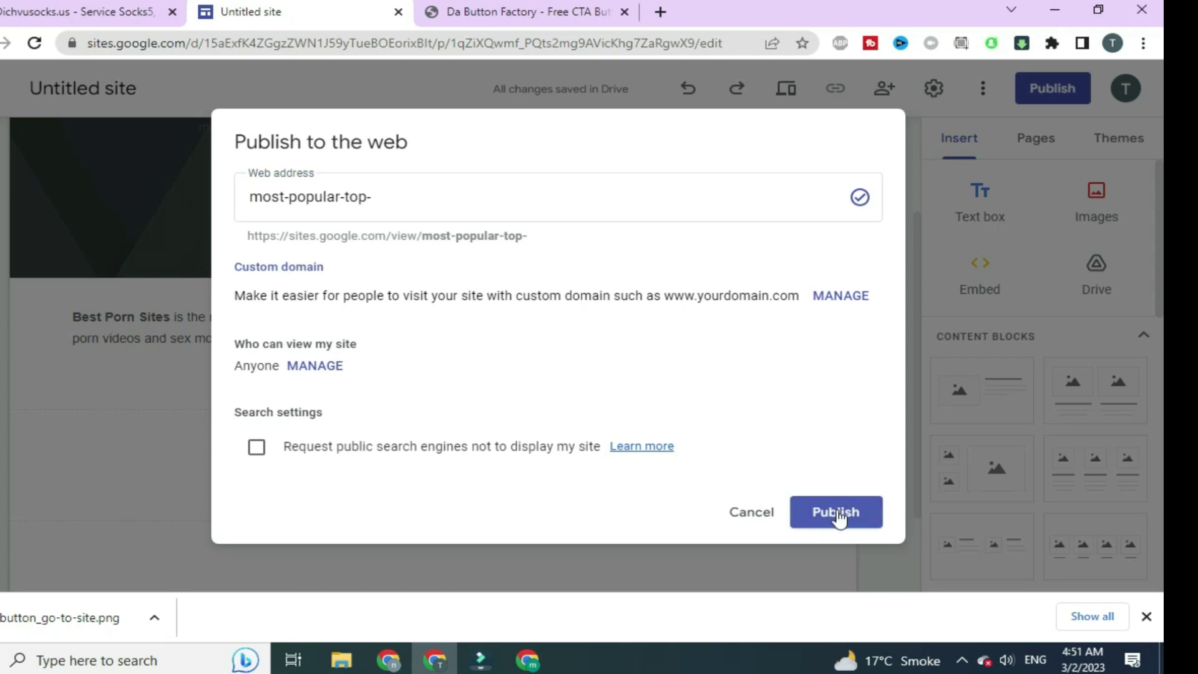
left_click(836, 511)
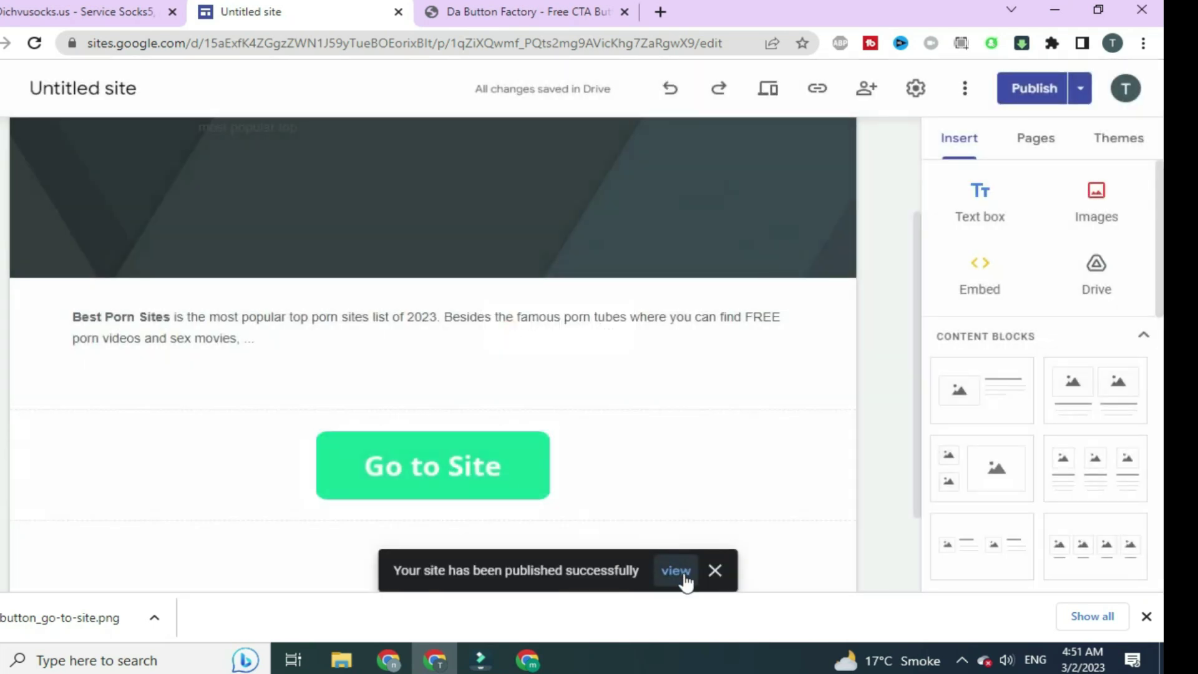
left_click(682, 572)
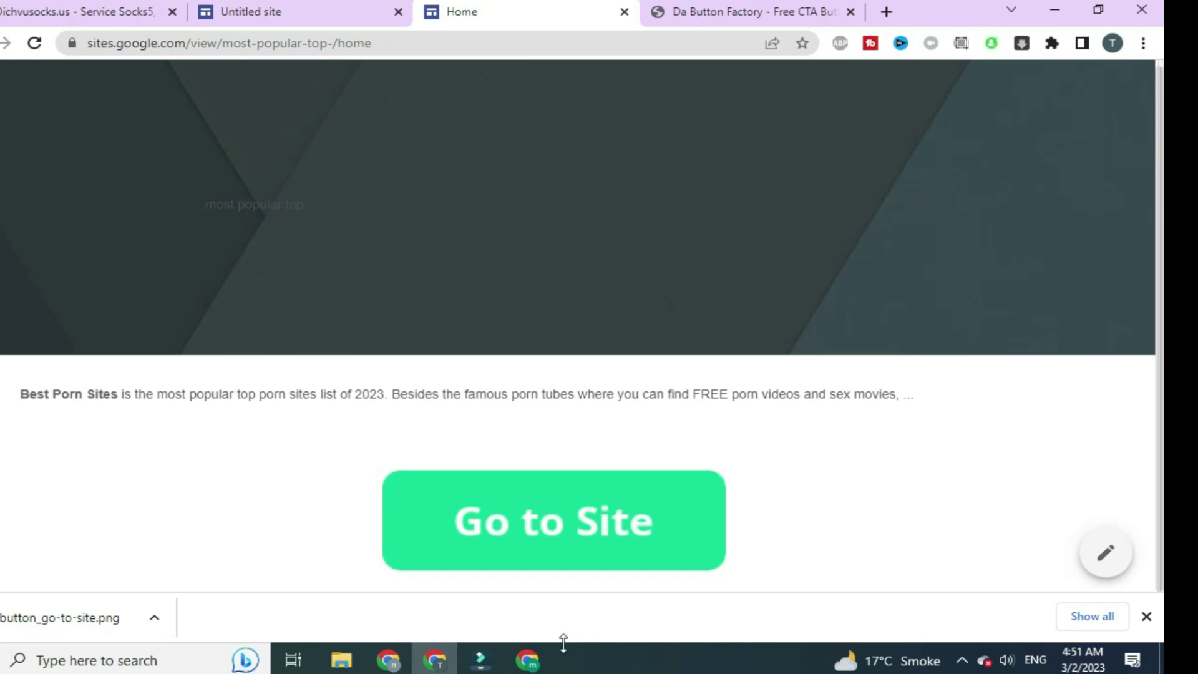
Bring the 'Sign up @ Adsterra' Chrome window to the front
mouse_move(545, 659)
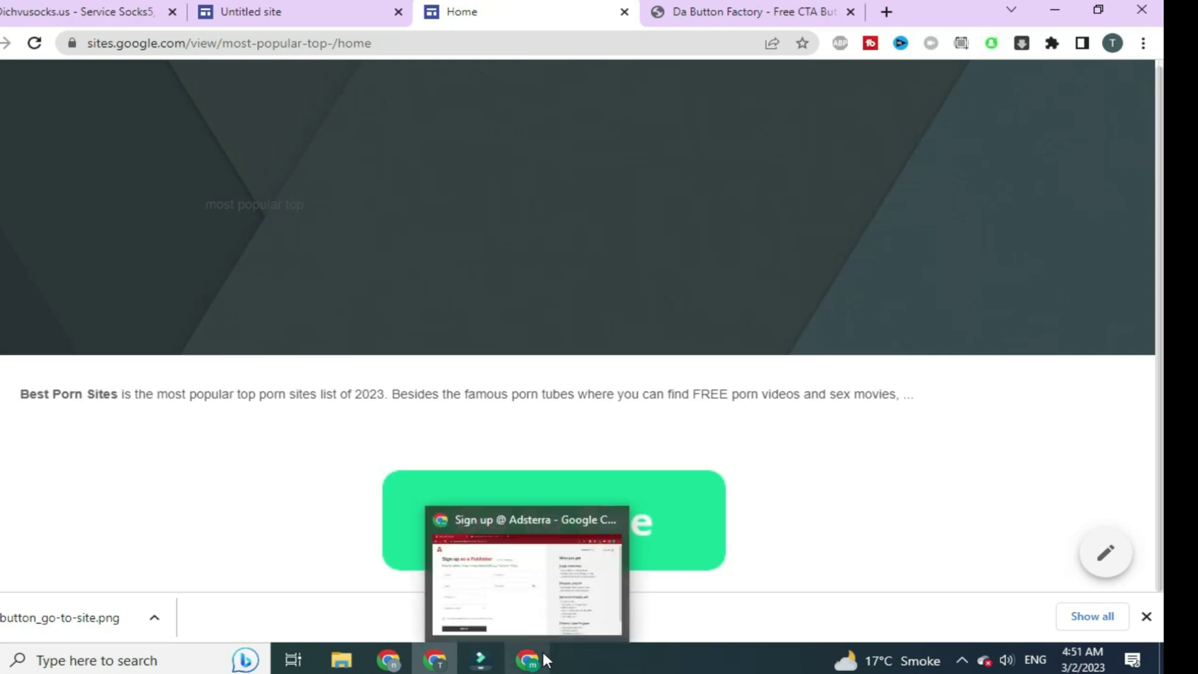
left_click(518, 592)
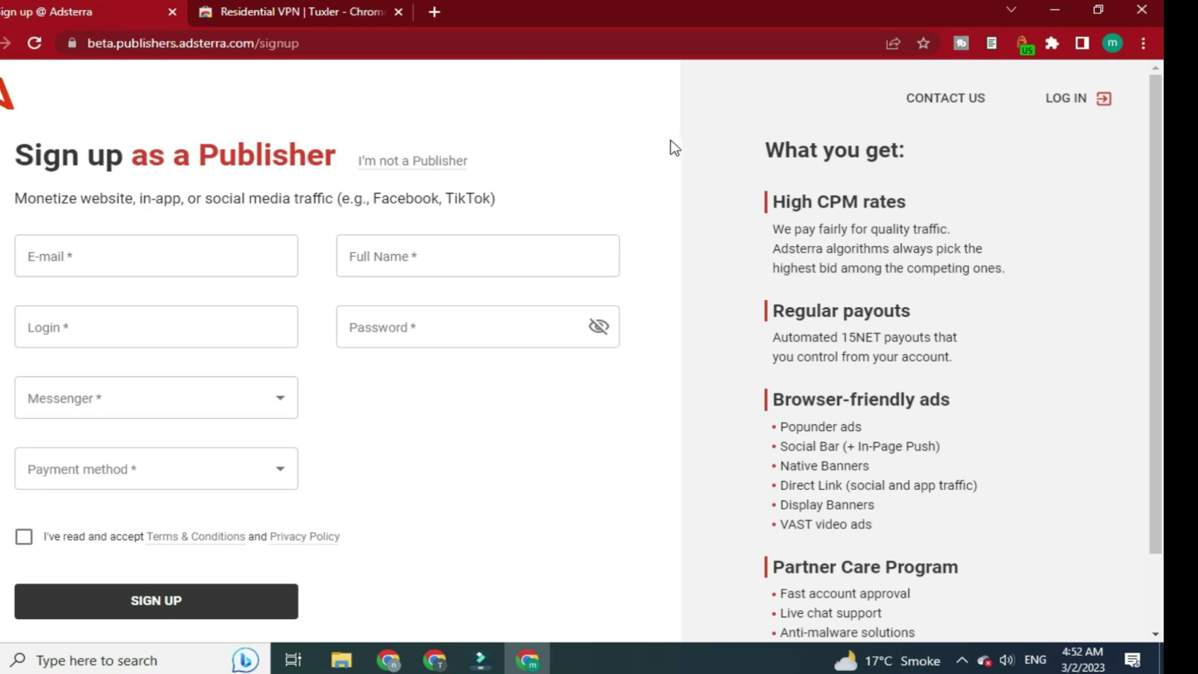
Switch to the Residential VPN | Tuxler Chrome Web Store tab
left_click(338, 13)
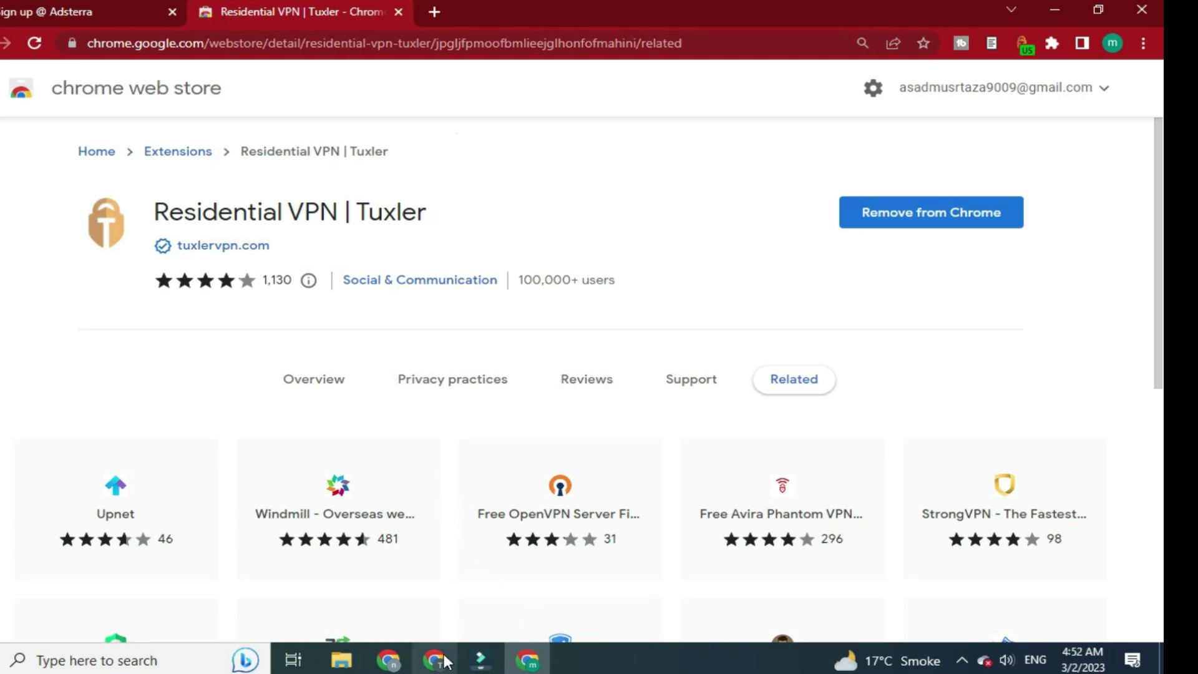
Bring the Adsterra Direct Links window, listing active DirectLink_1 and DirectLink_2, back to the front
mouse_move(445, 661)
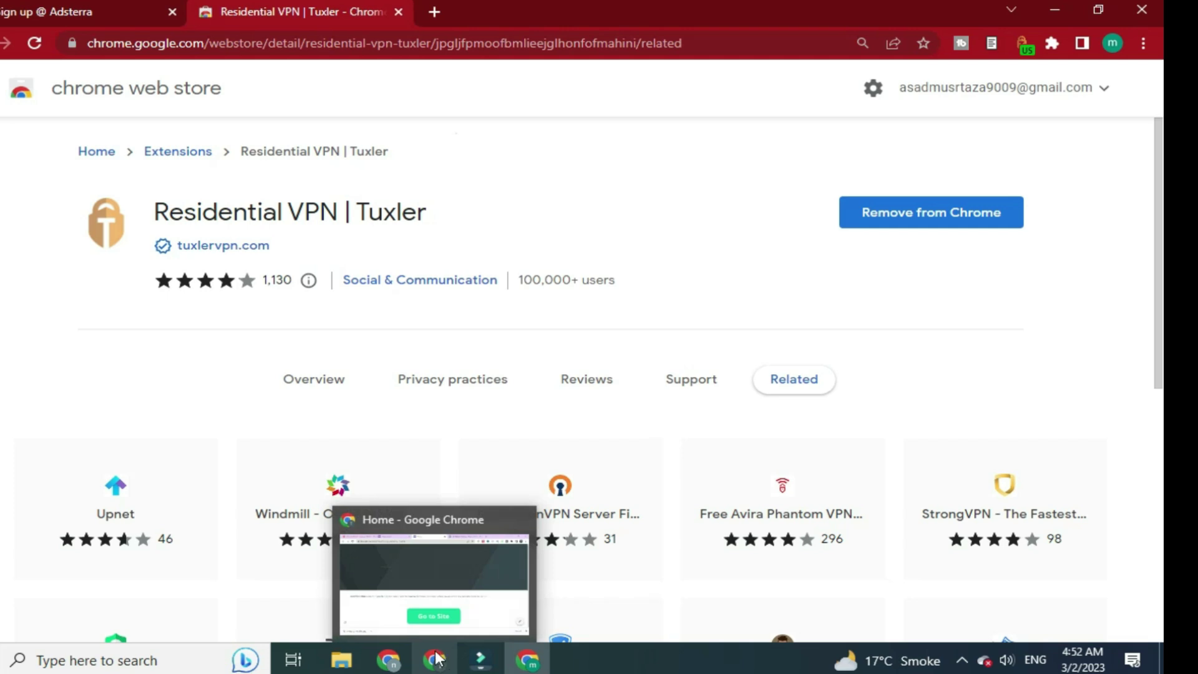
mouse_move(388, 658)
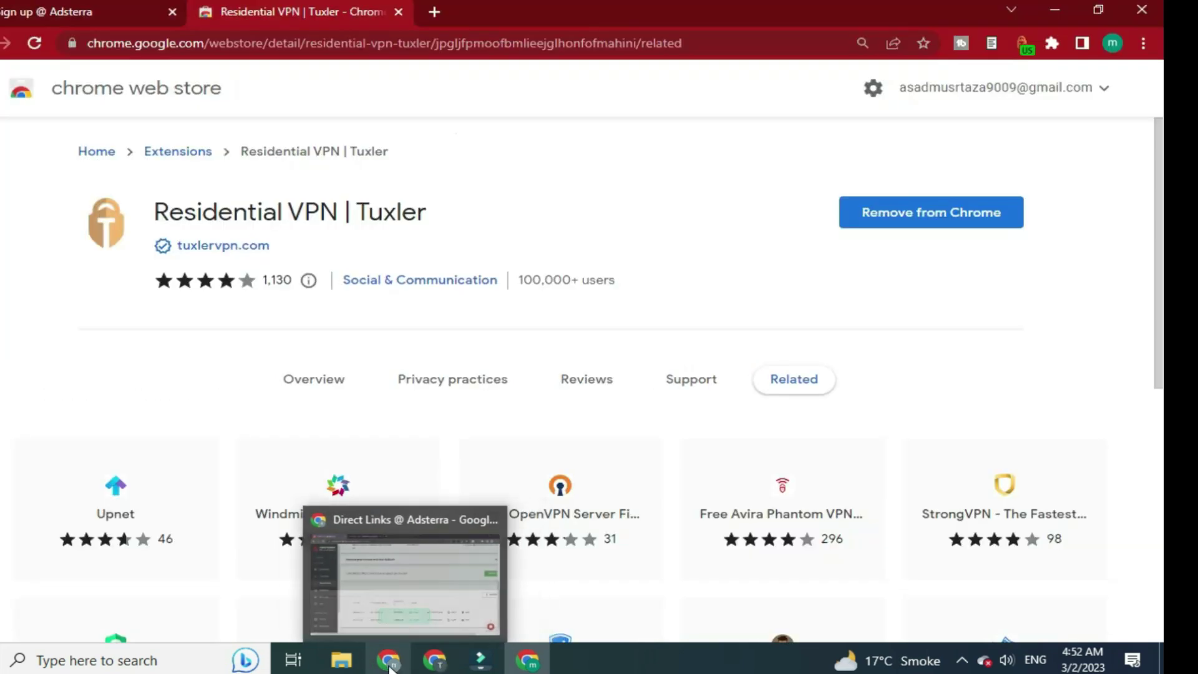
left_click(383, 611)
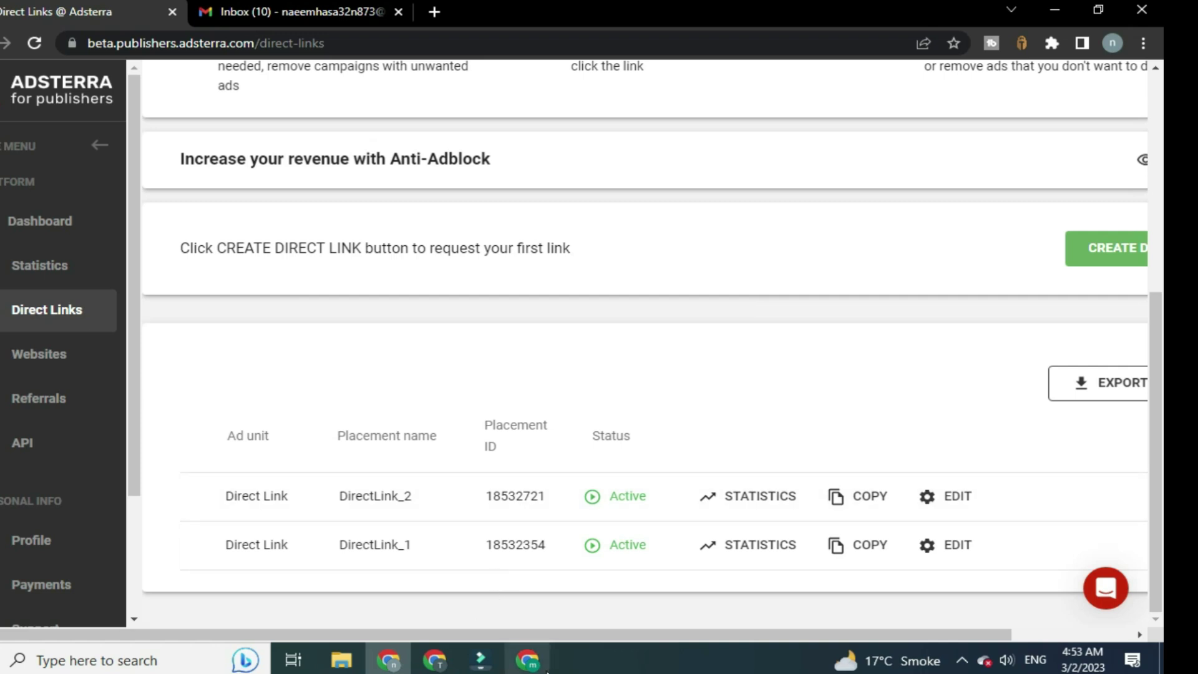
Return to the Tuxler Web Store window and open a new Google start-page tab
mouse_move(531, 652)
left_click(524, 623)
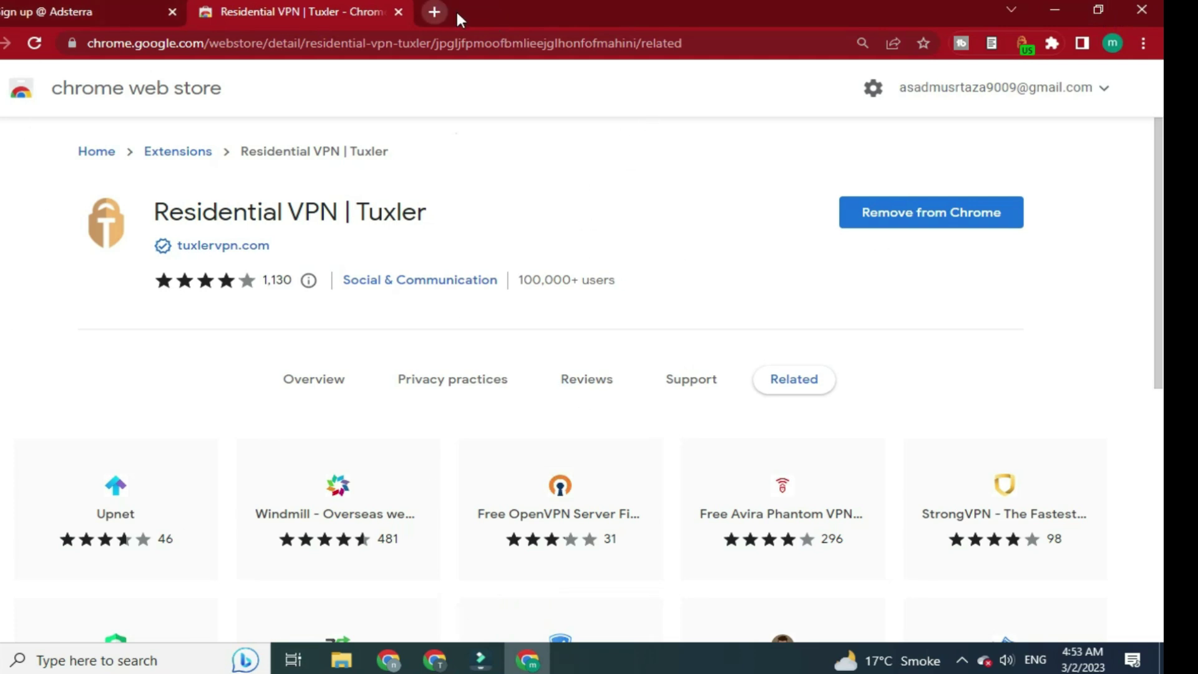
left_click(436, 12)
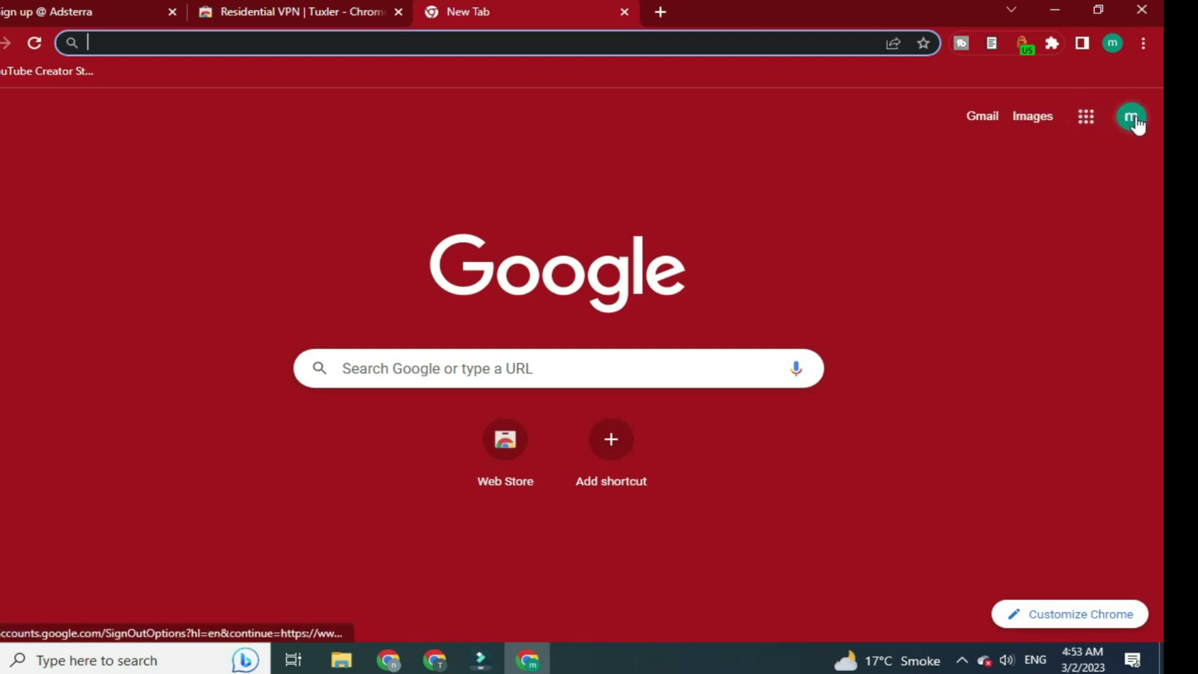
Copy the signed-in Google account's e-mail address and go back to the Adsterra sign-up tab
left_click(1133, 116)
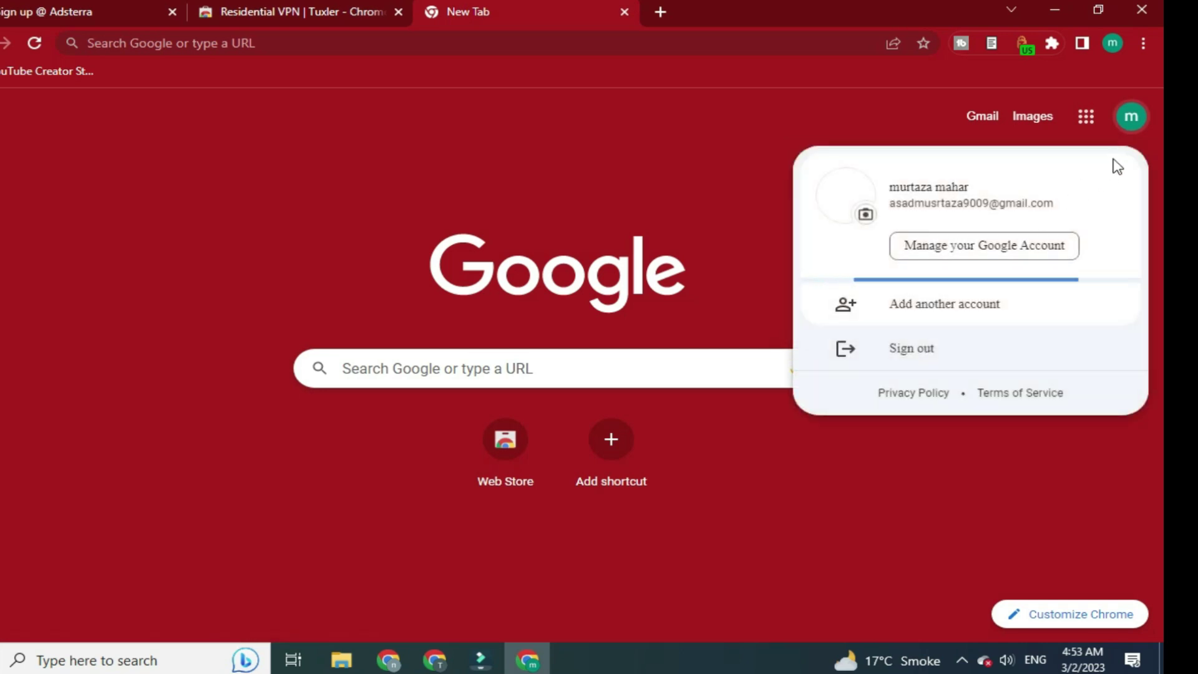
triple_click(1003, 205)
key("ctrl+c")
right_click(998, 204)
left_click(874, 217)
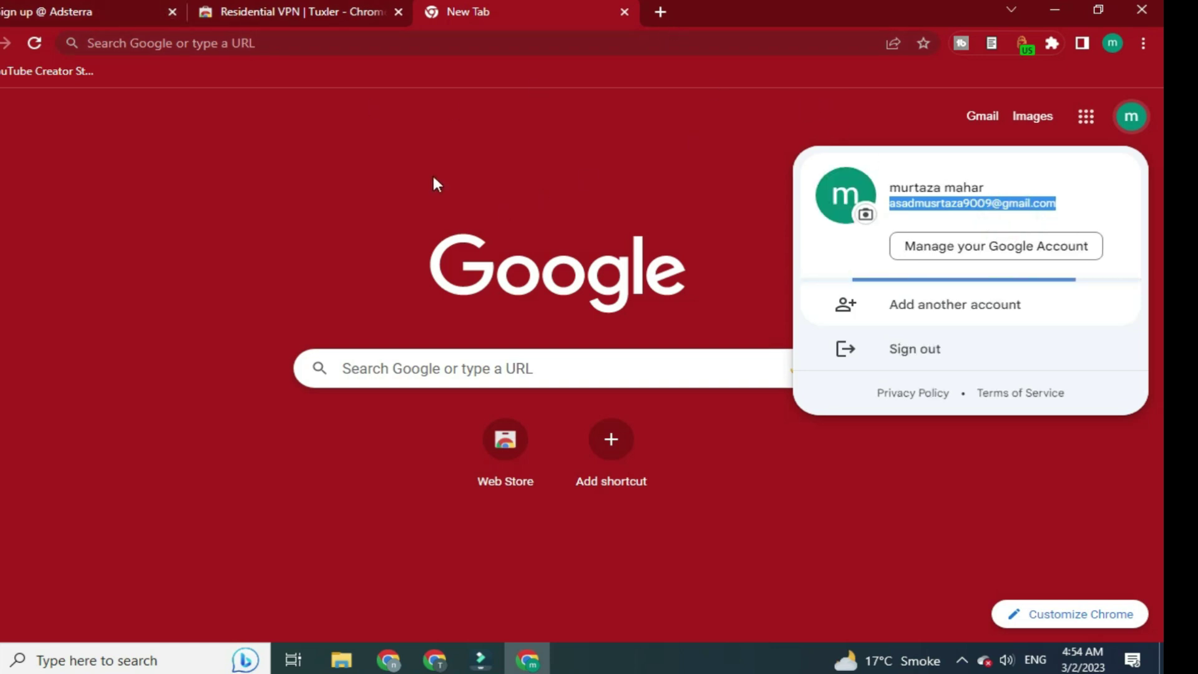
left_click(90, 16)
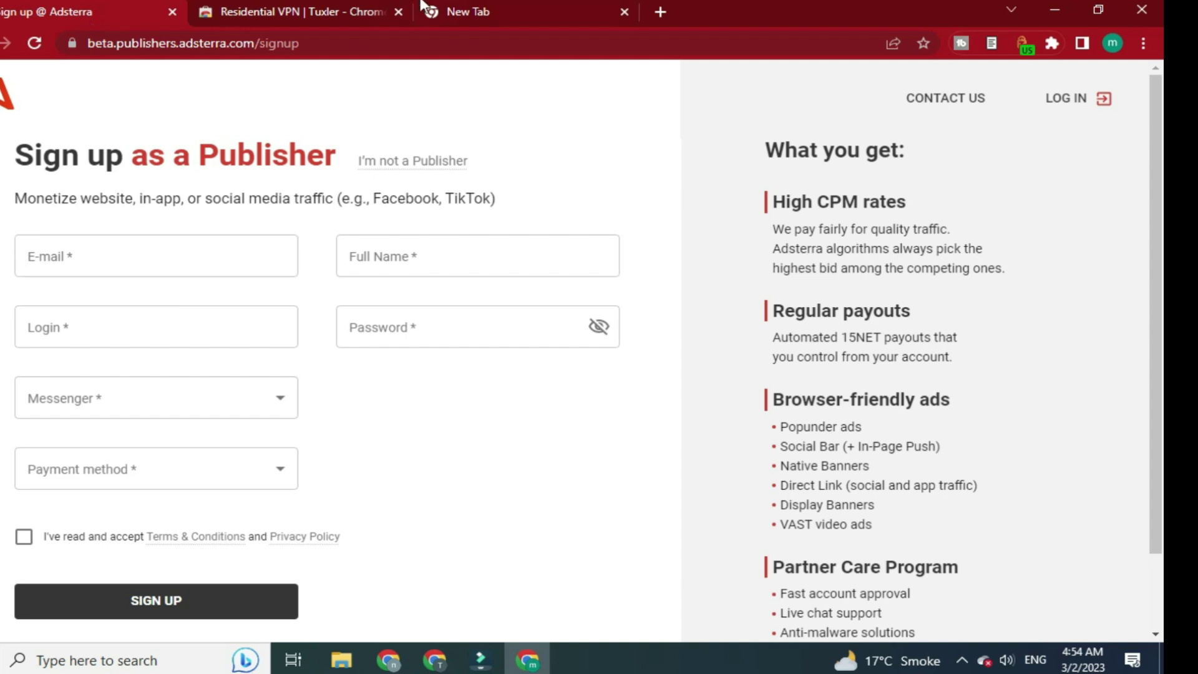
Paste the copied e-mail into E-mail, Full Name and Login, trimming the extra text from Full Name and Login
left_click(197, 239)
key("ctrl+v")
left_click(348, 261)
key("ctrl+v")
left_click_drag(434, 254, 540, 254)
key("BackSpace")
left_click(208, 335)
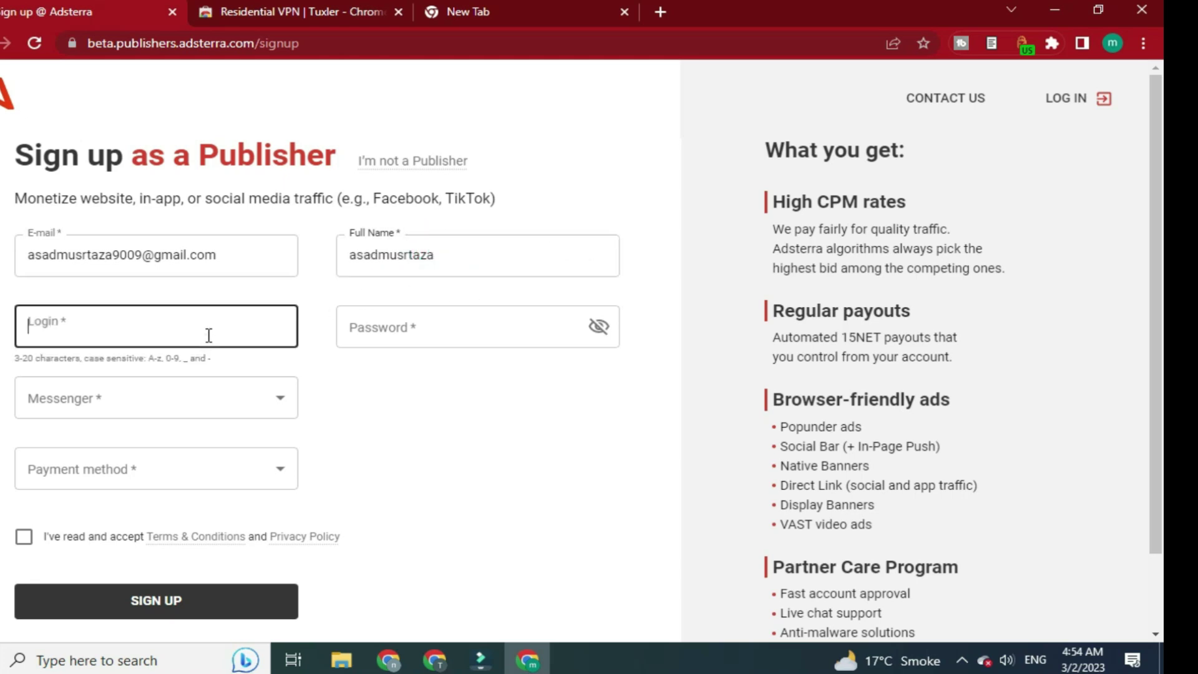
key("ctrl+v")
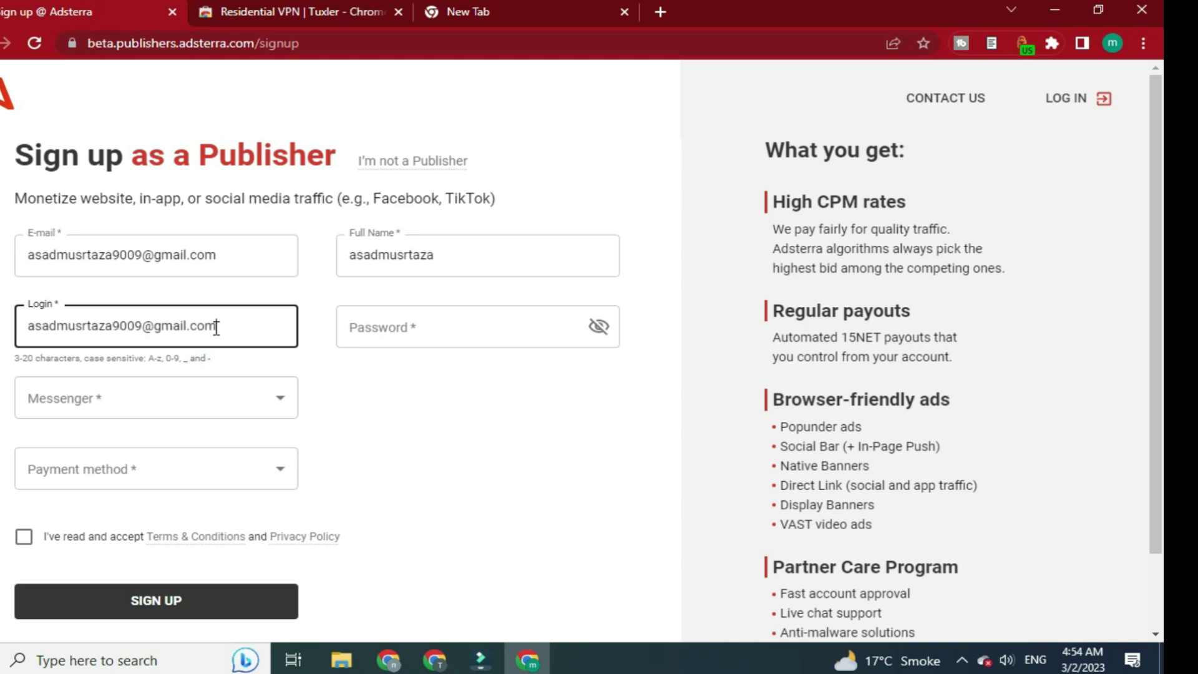
left_click_drag(143, 326, 297, 322)
key("BackSpace")
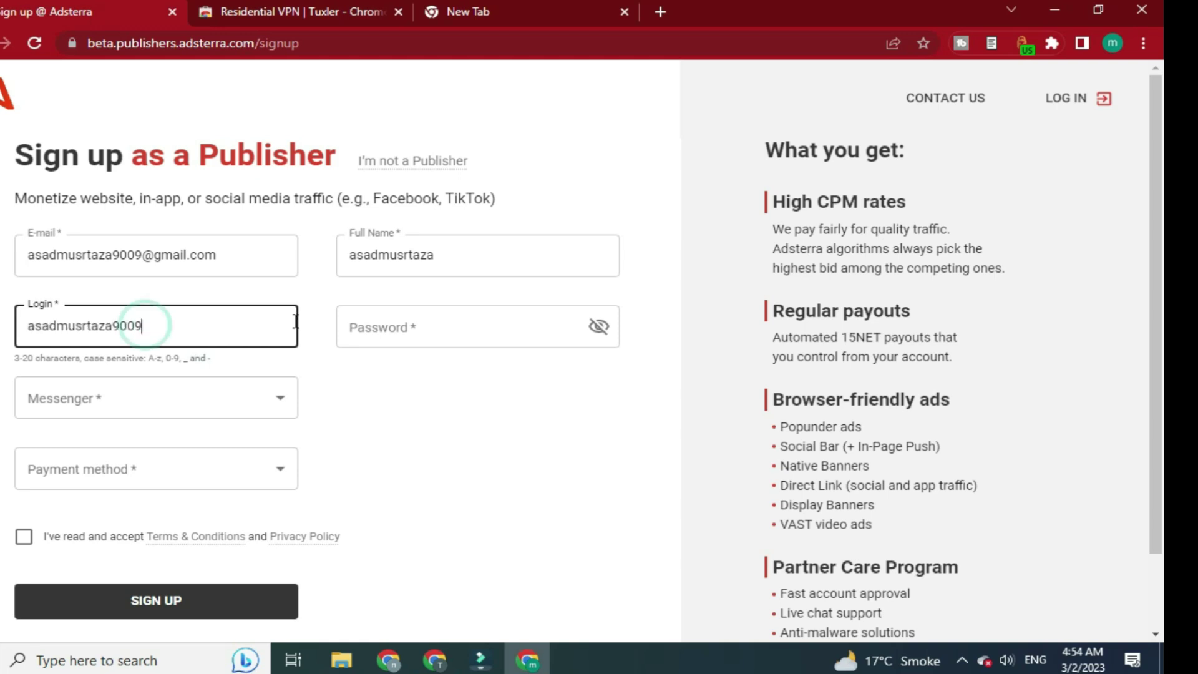
Enter the account password and choose WhatsApp with the contact's phone number as messenger
left_click(410, 341)
type("•••")
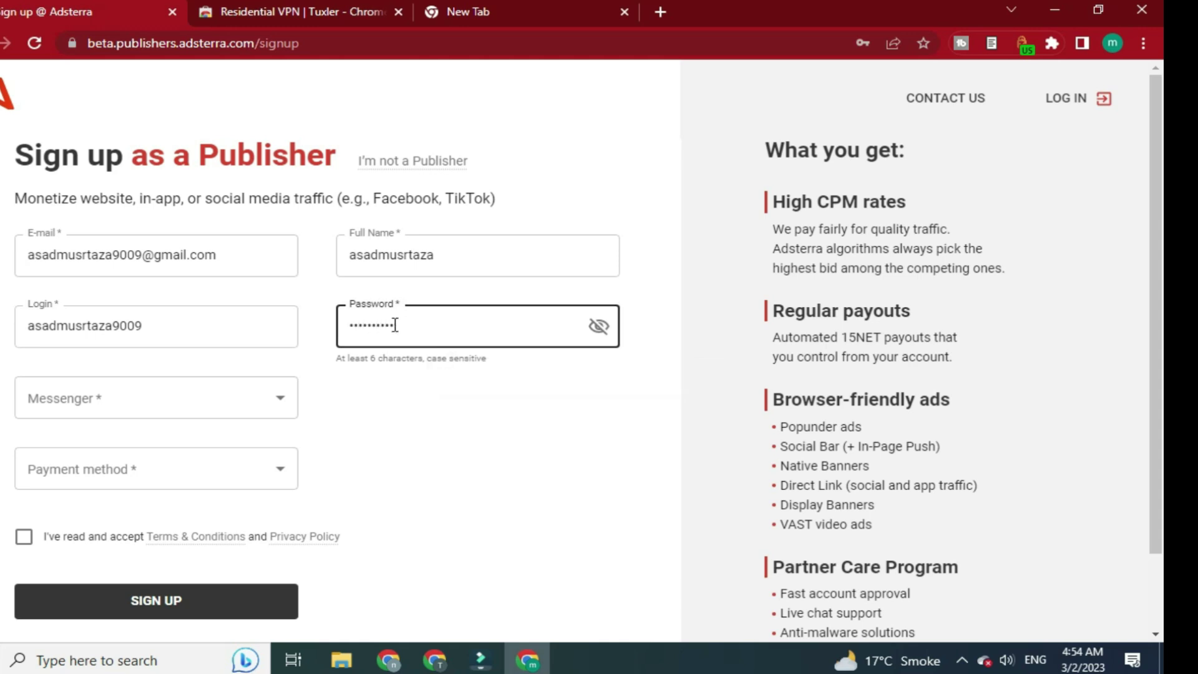
left_click(230, 412)
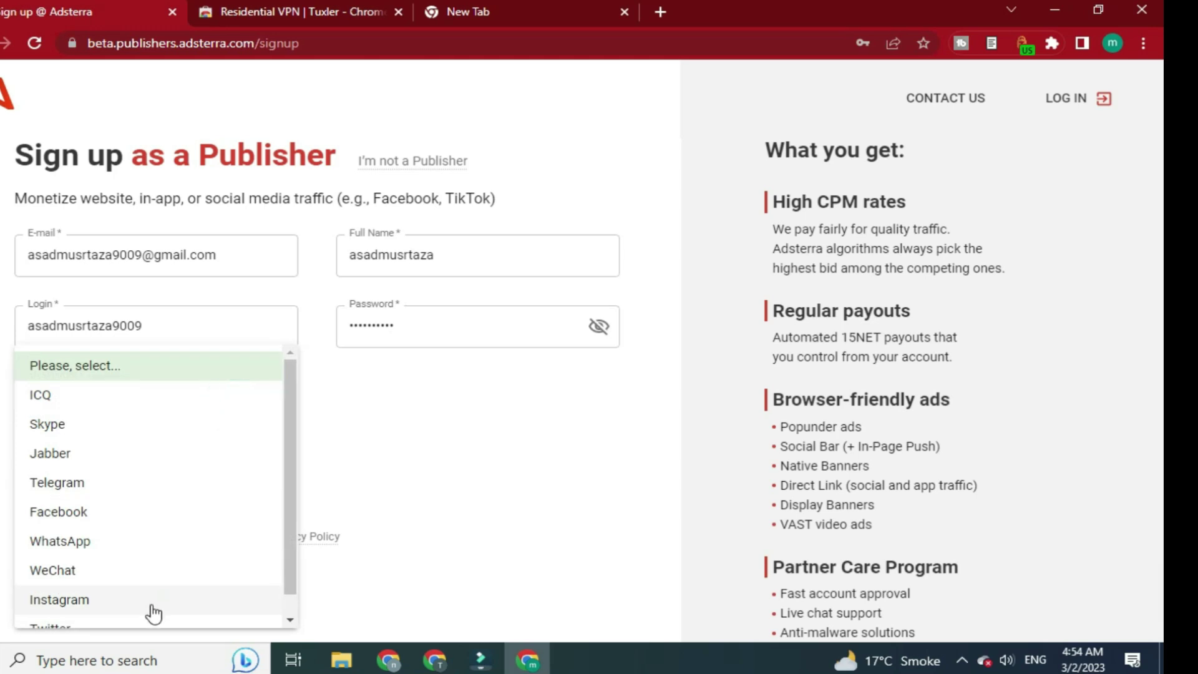
left_click(142, 547)
left_click(412, 408)
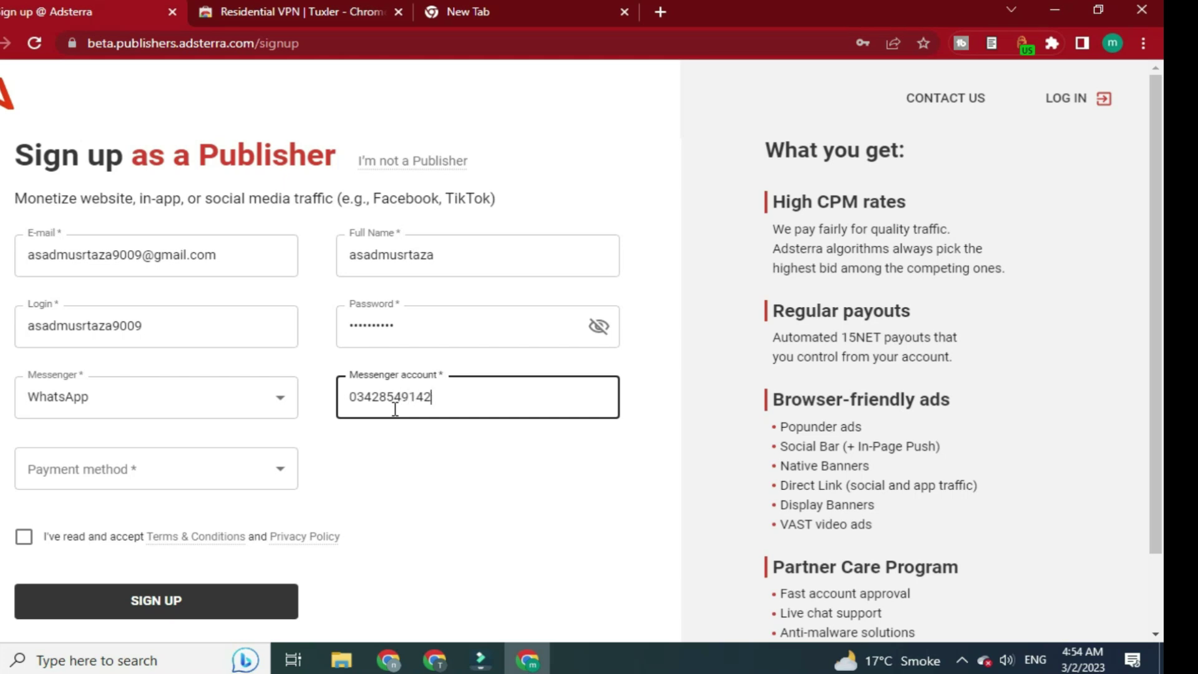
left_click(485, 477)
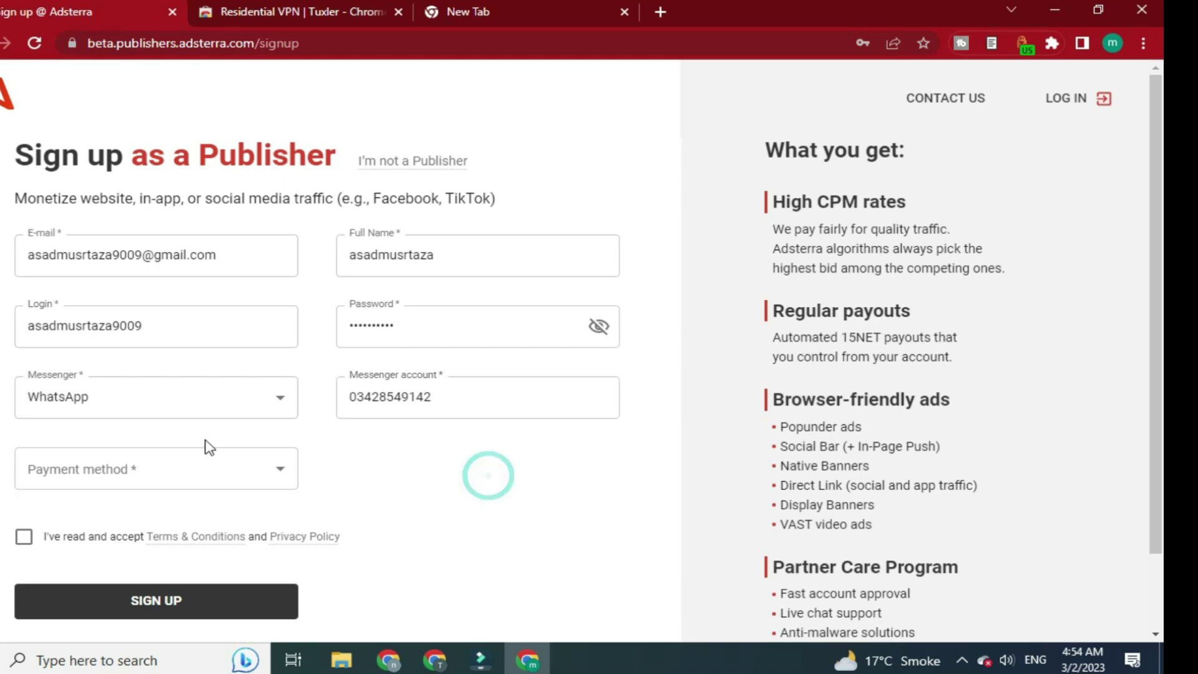
Choose Bank Transfer as payment method, accept the terms and submit the sign-up form
left_click(235, 464)
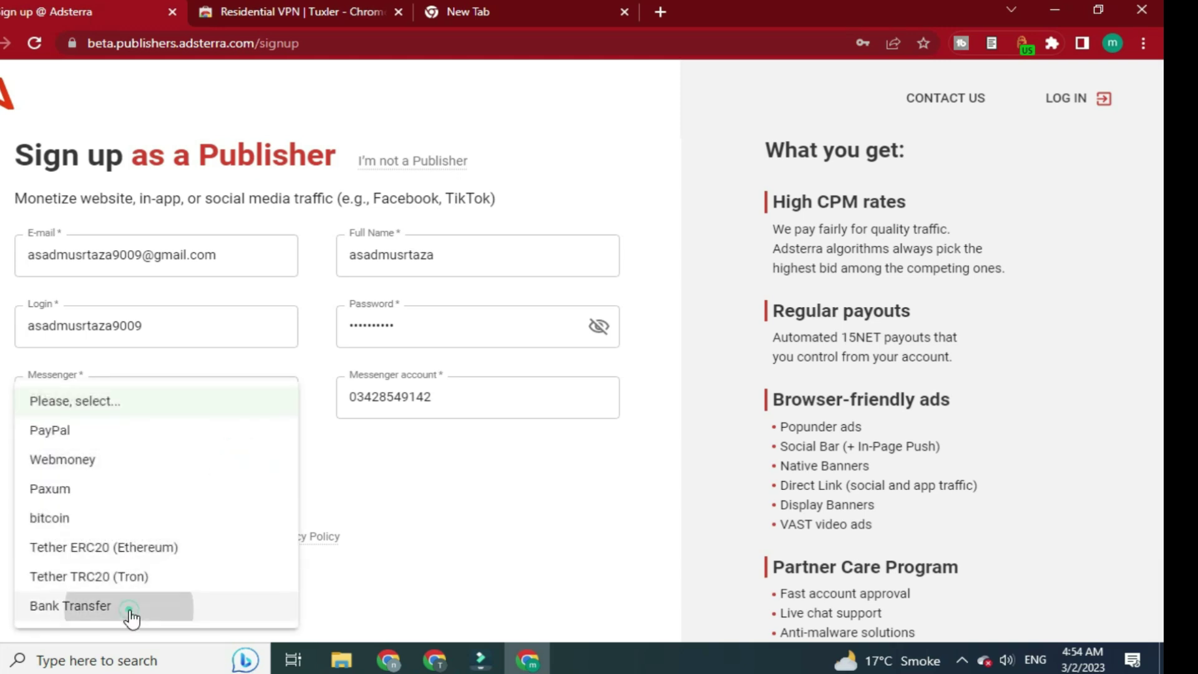
left_click(128, 606)
left_click(25, 546)
left_click(217, 602)
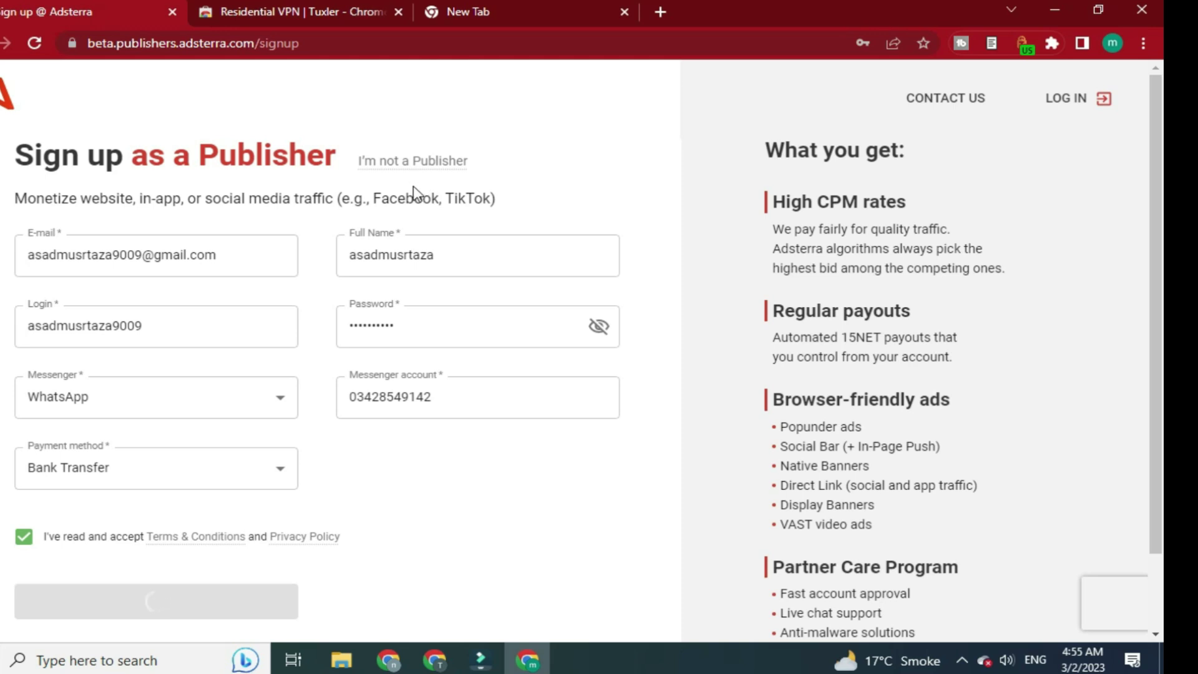
right_click(617, 148)
left_click(596, 124)
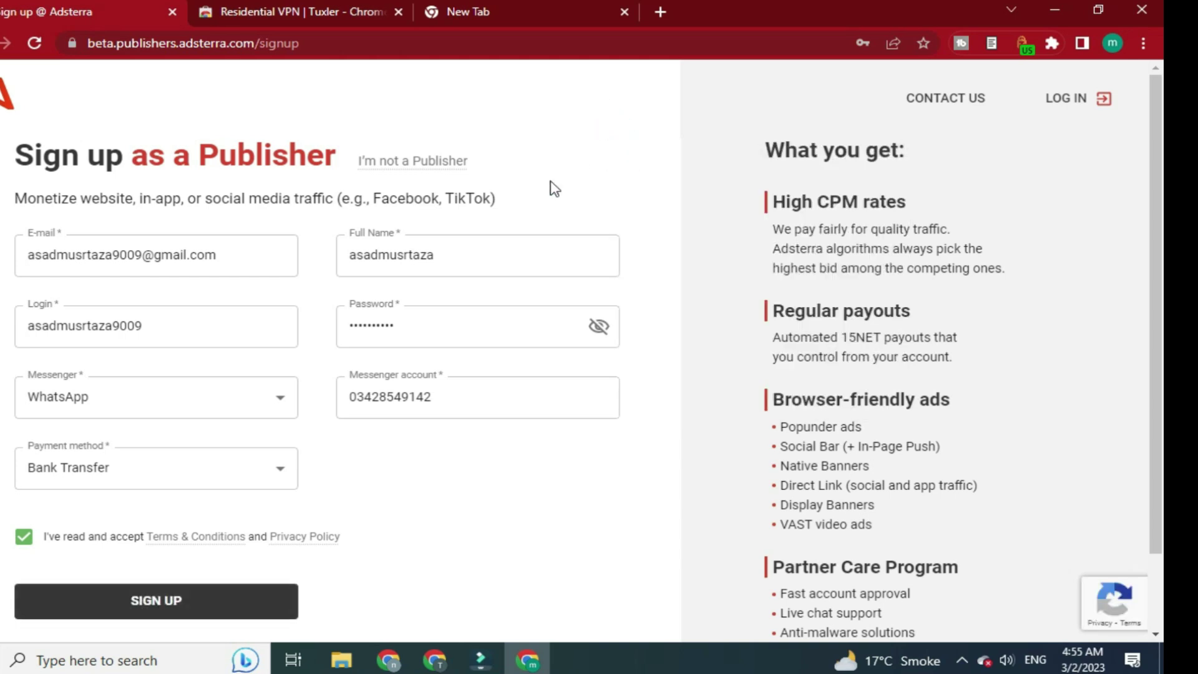
left_click(202, 612)
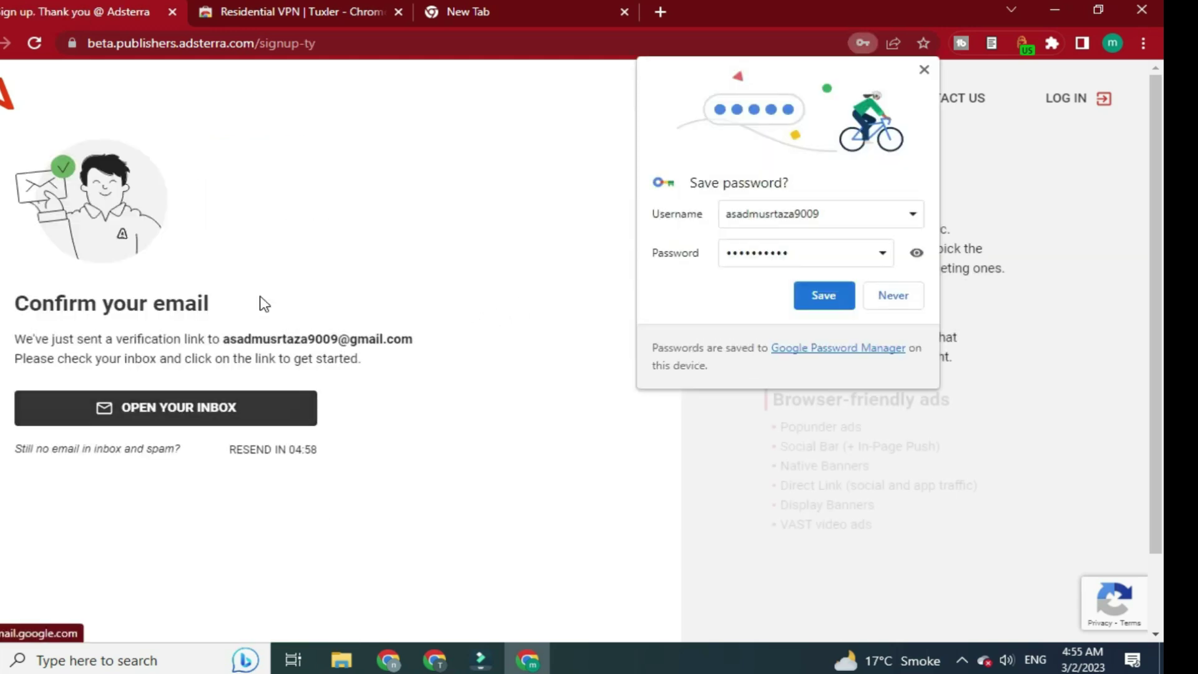
Open the inbox from the confirmation page, then return to the Dichvusocks socks list tab
left_click(259, 407)
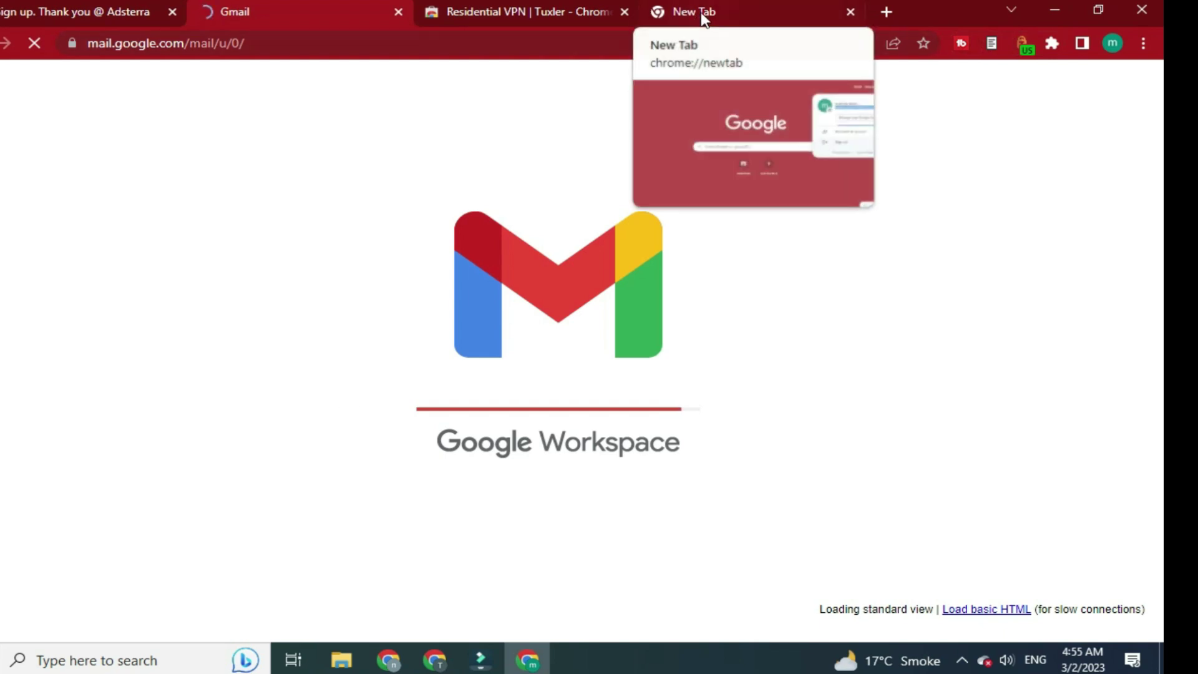
left_click(437, 656)
left_click(20, 11)
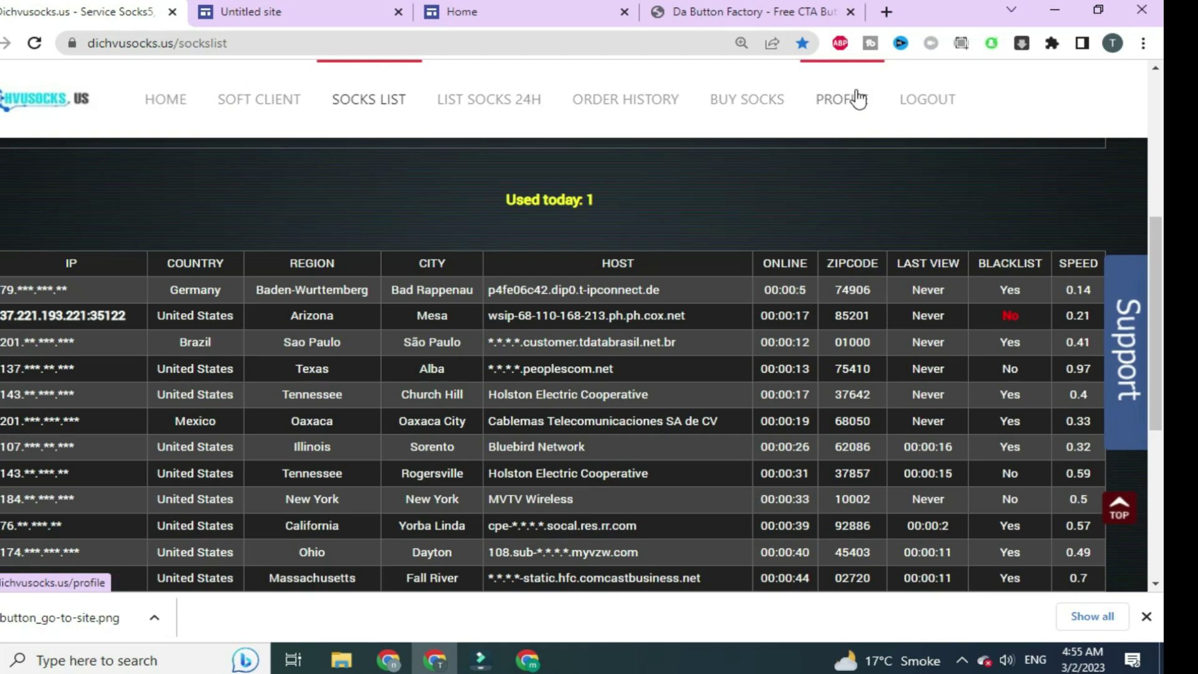
Open the Buy Socks page, dismiss the warning and check the 30-day plan's 8$ price
left_click(719, 101)
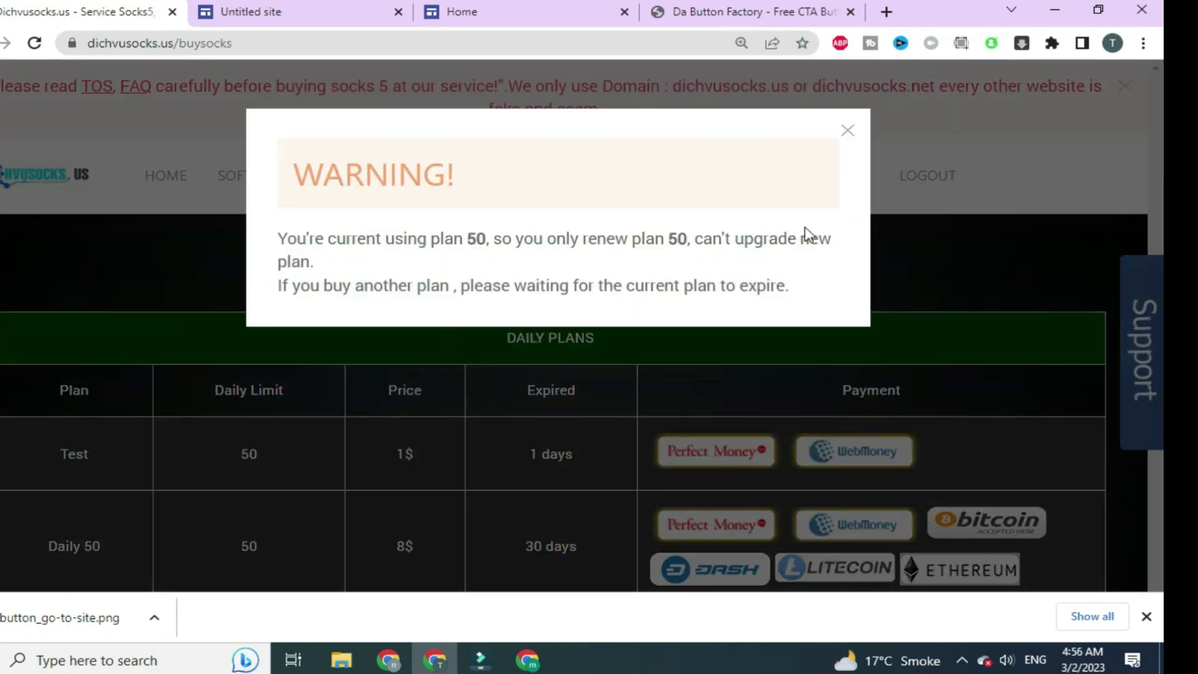
left_click(844, 128)
left_click(407, 548)
scroll(414, 538, "down", 1)
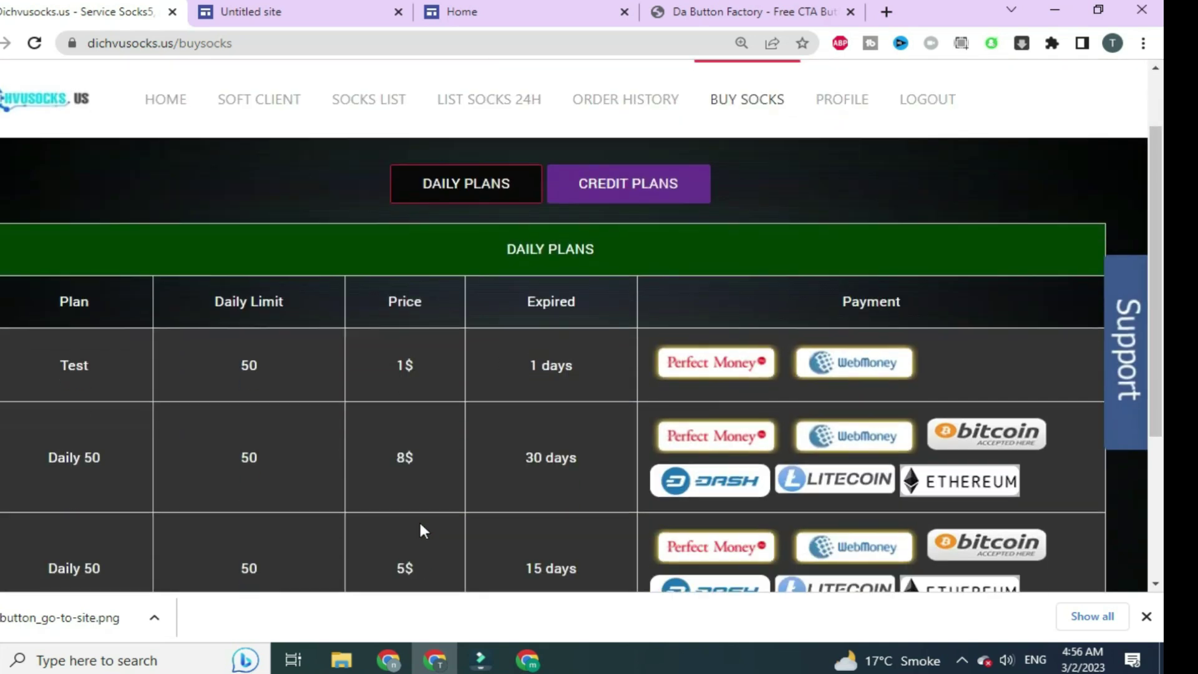
left_click(406, 458)
left_click_drag(409, 458, 399, 465)
left_click(414, 457)
Check the 5$ and 75$ one-year plan prices, then bring the Gmail inbox window forward
scroll(414, 461, "down", 1)
left_click(402, 483)
left_click_drag(414, 484, 391, 477)
scroll(391, 477, "down", 2)
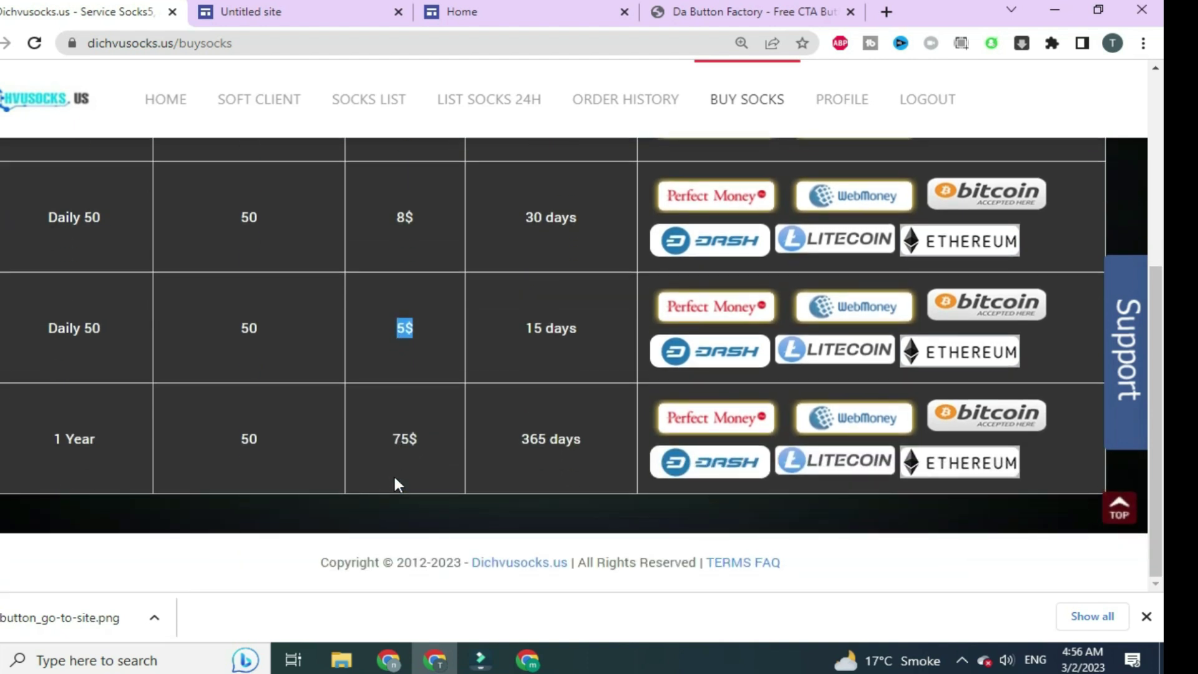
left_click(422, 445)
left_click_drag(422, 445, 389, 441)
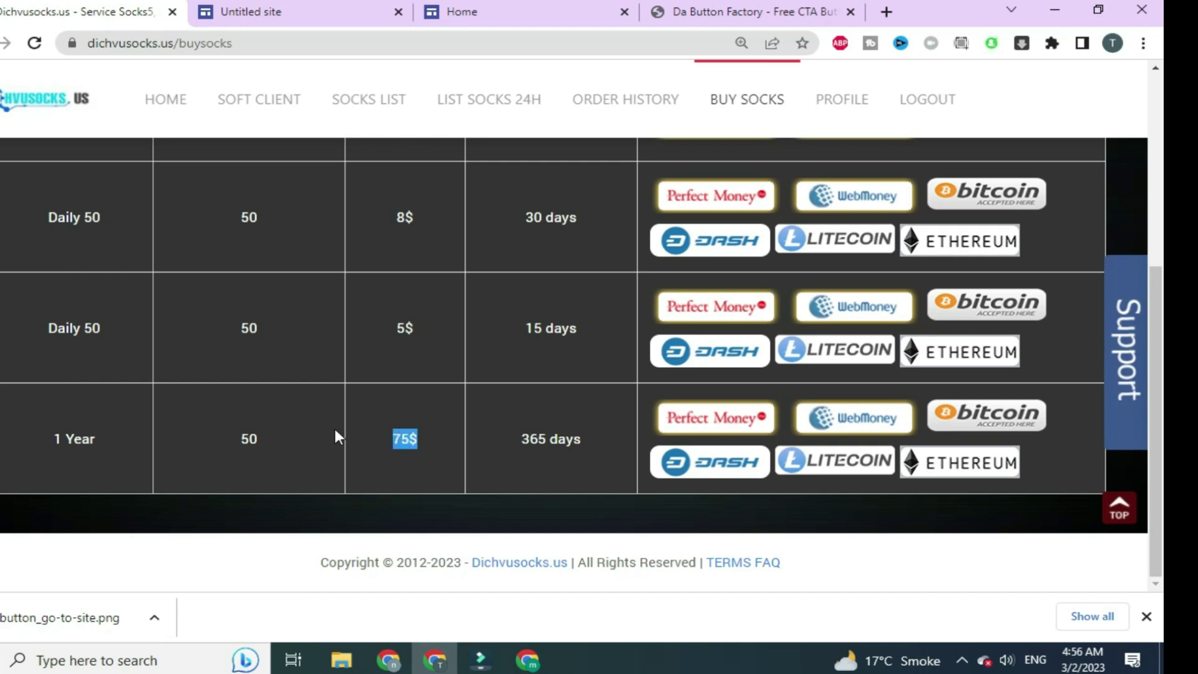
left_click_drag(387, 464, 405, 444)
left_click(406, 447)
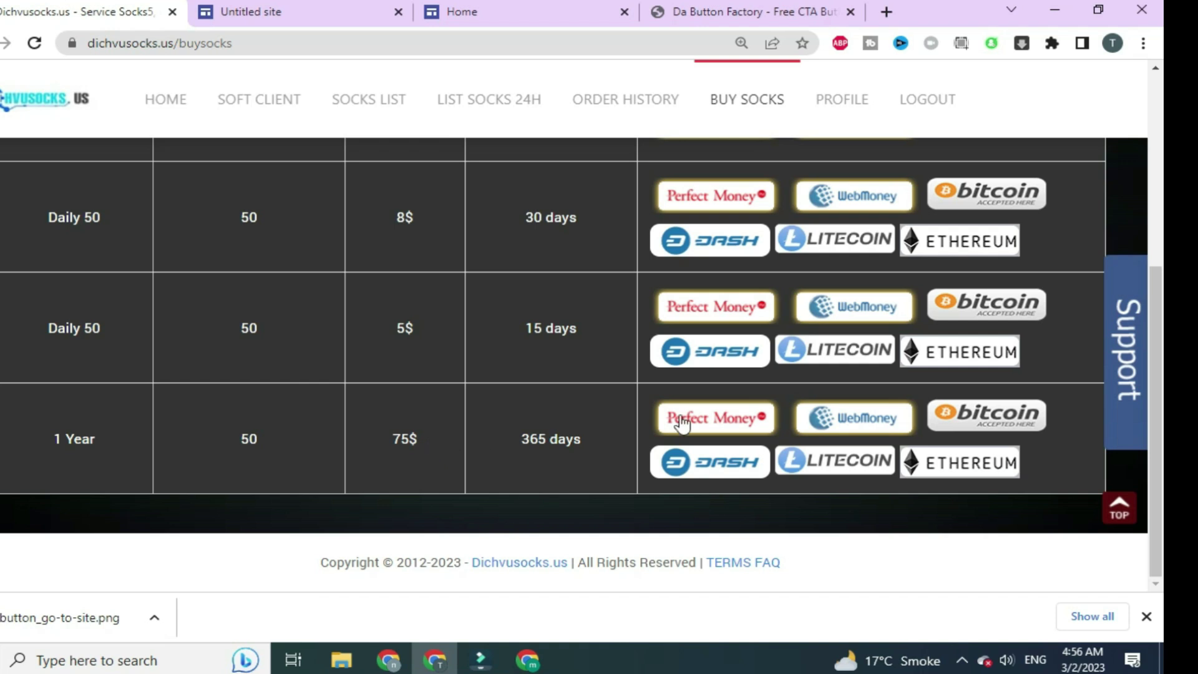
mouse_move(1117, 343)
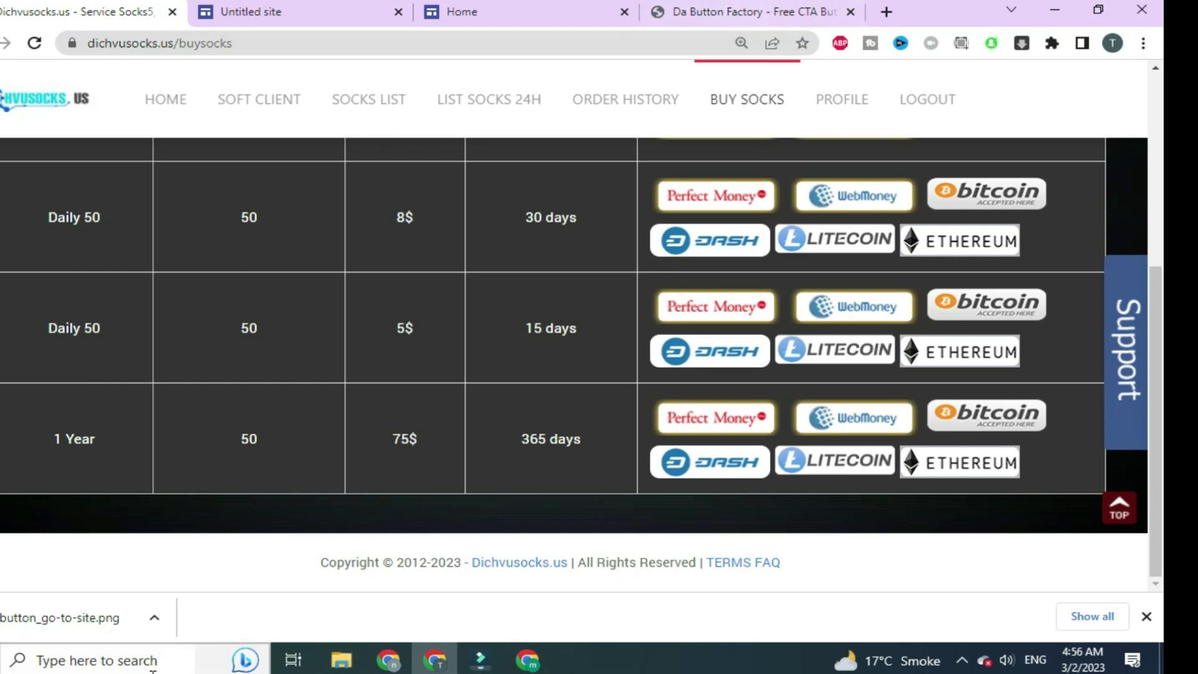
left_click(527, 574)
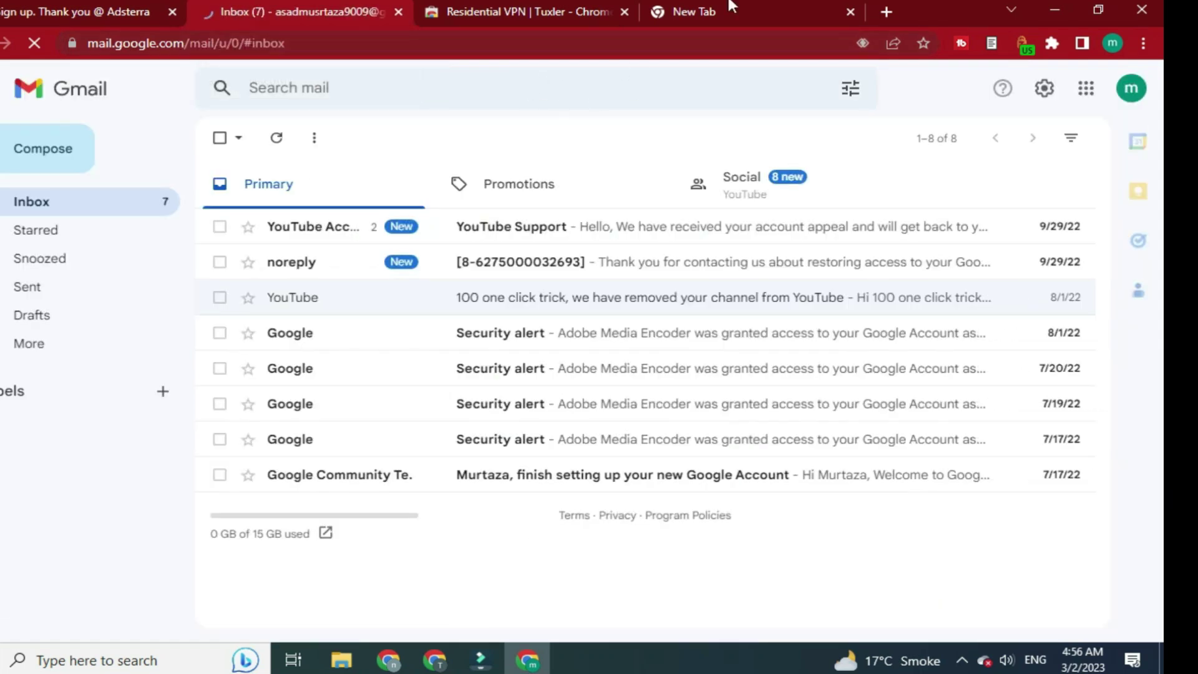
Restore and move the Gmail window, minimize the other windows, and launch GoLogin from the desktop
left_click(1084, 7)
left_click(1062, 6)
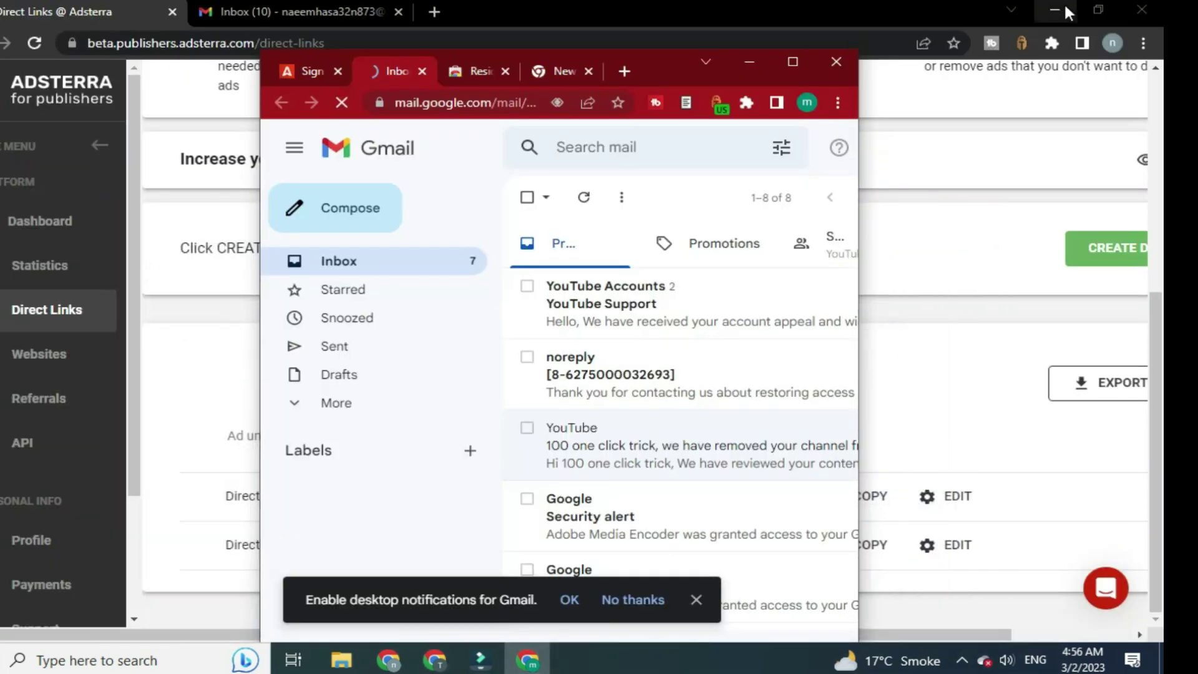
left_click(1055, 8)
left_click(1054, 6)
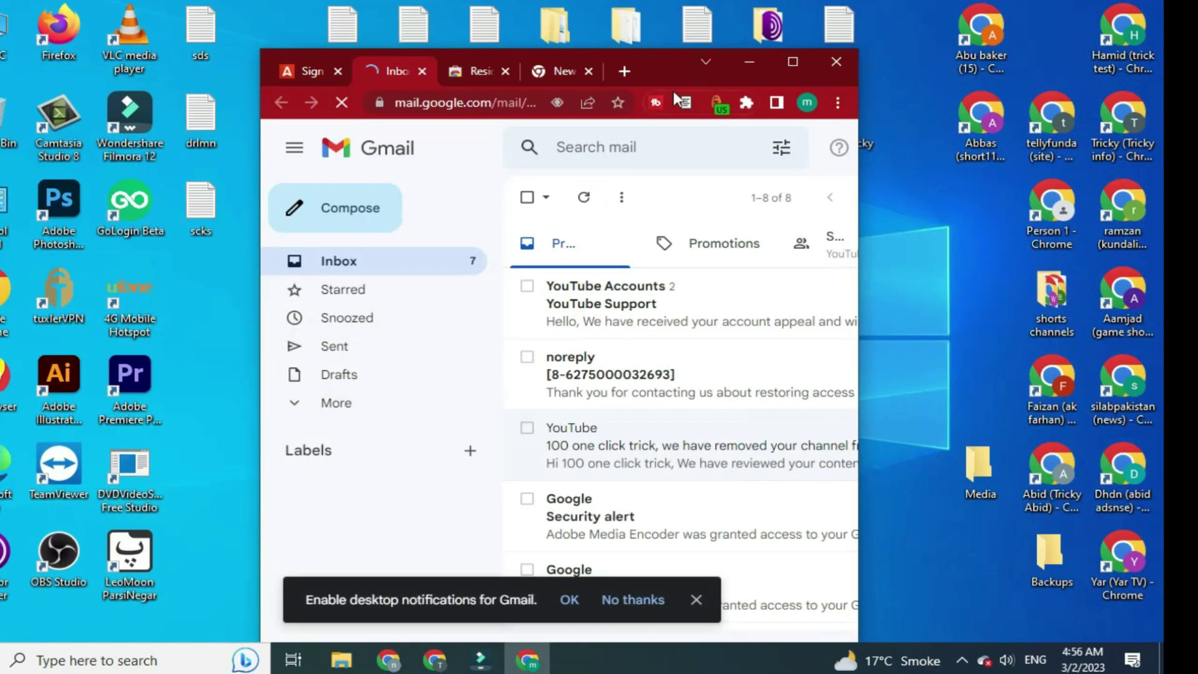
left_click_drag(668, 62, 766, 19)
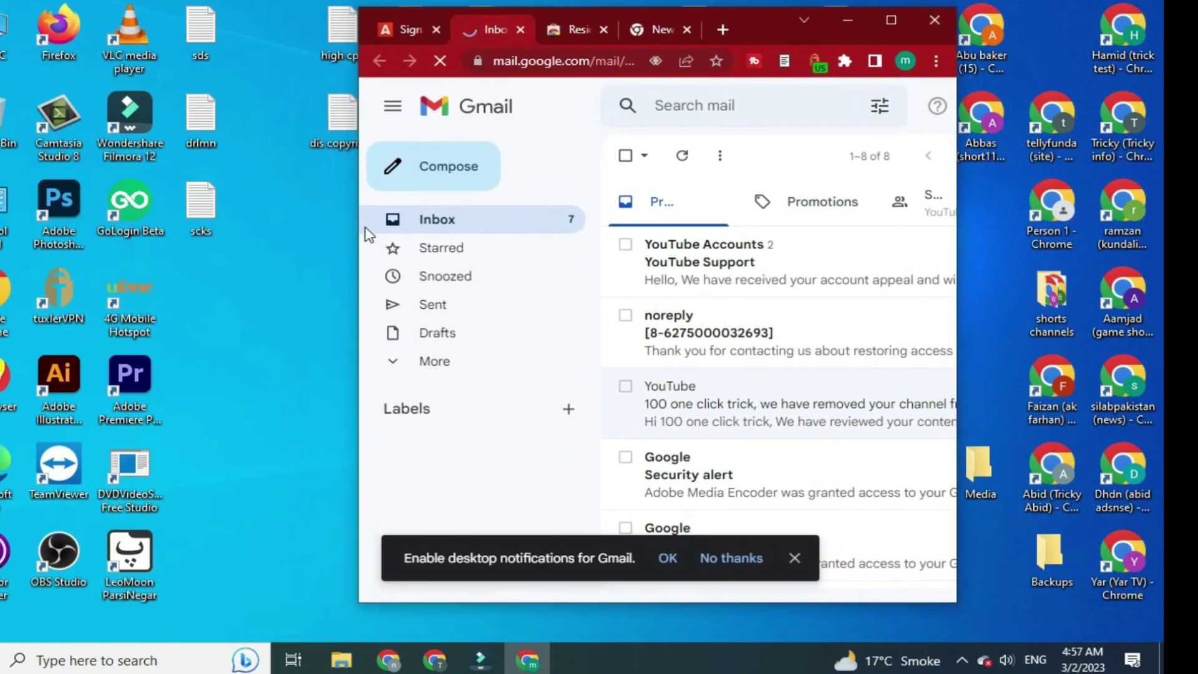
double_click(145, 217)
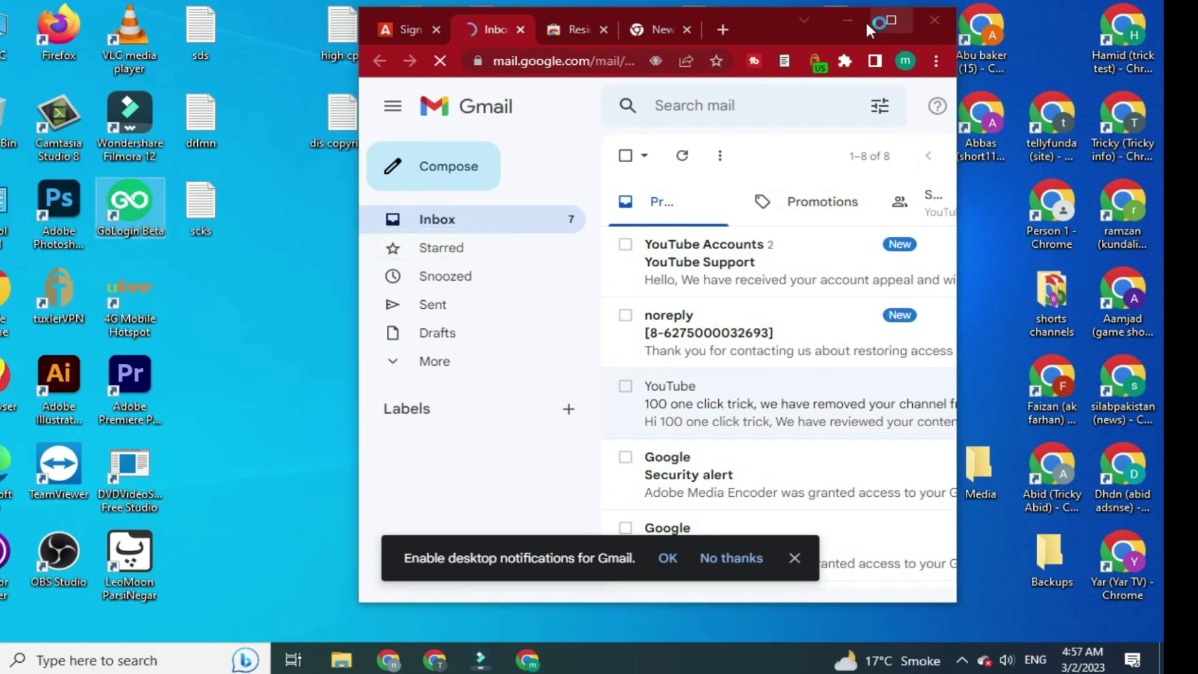
left_click(851, 19)
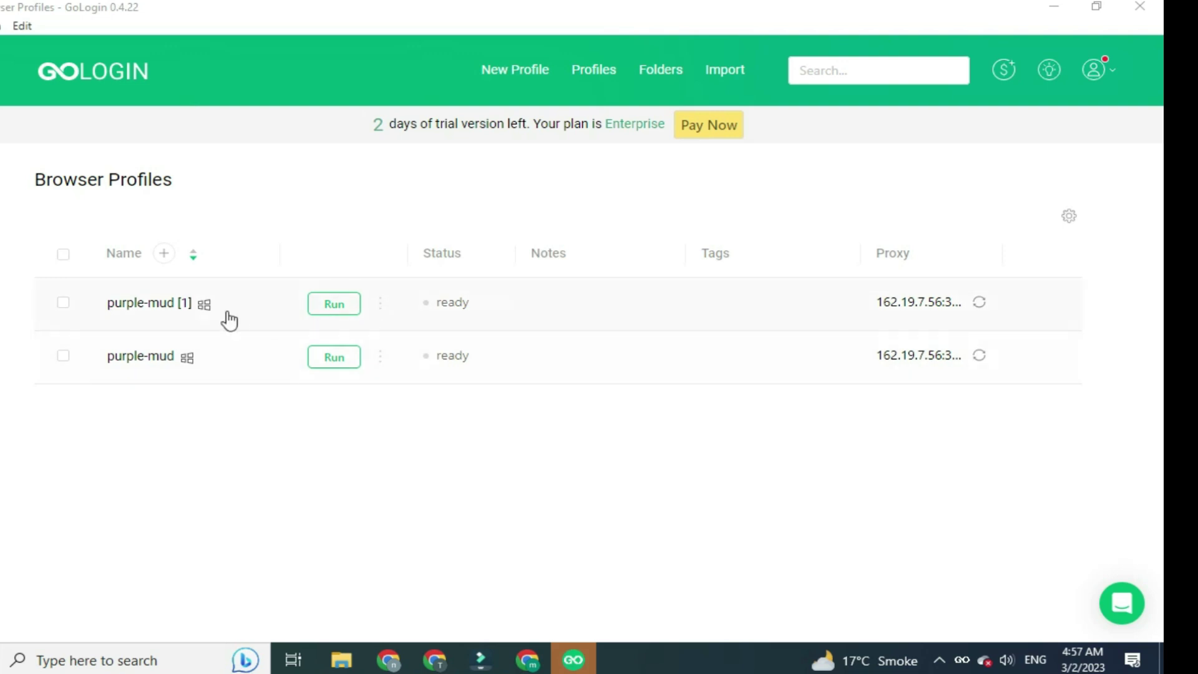
Select all GoLogin profiles and log out through the account avatar menu
left_click(64, 256)
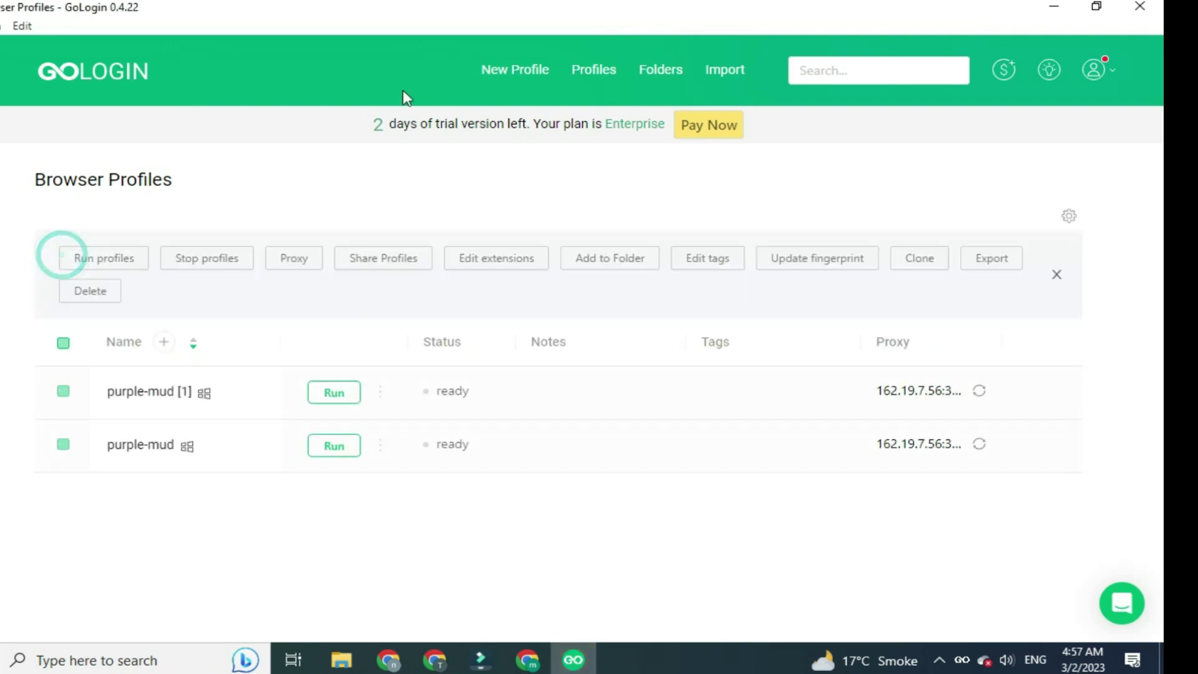
mouse_move(1123, 72)
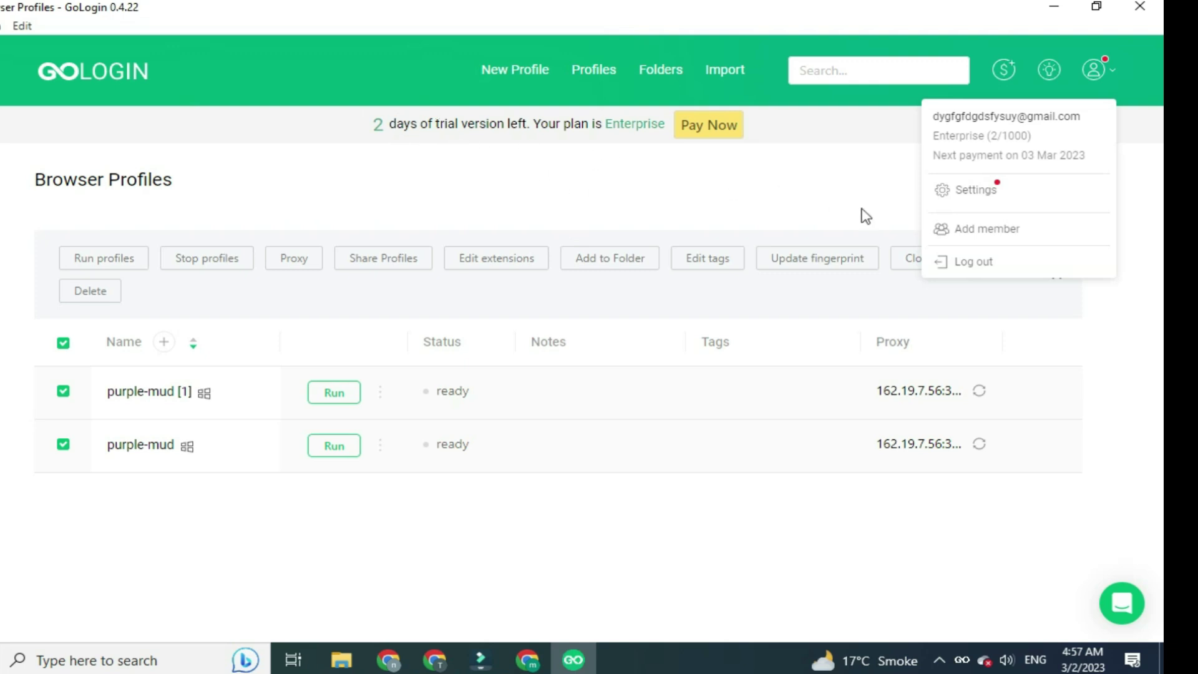
left_click(973, 262)
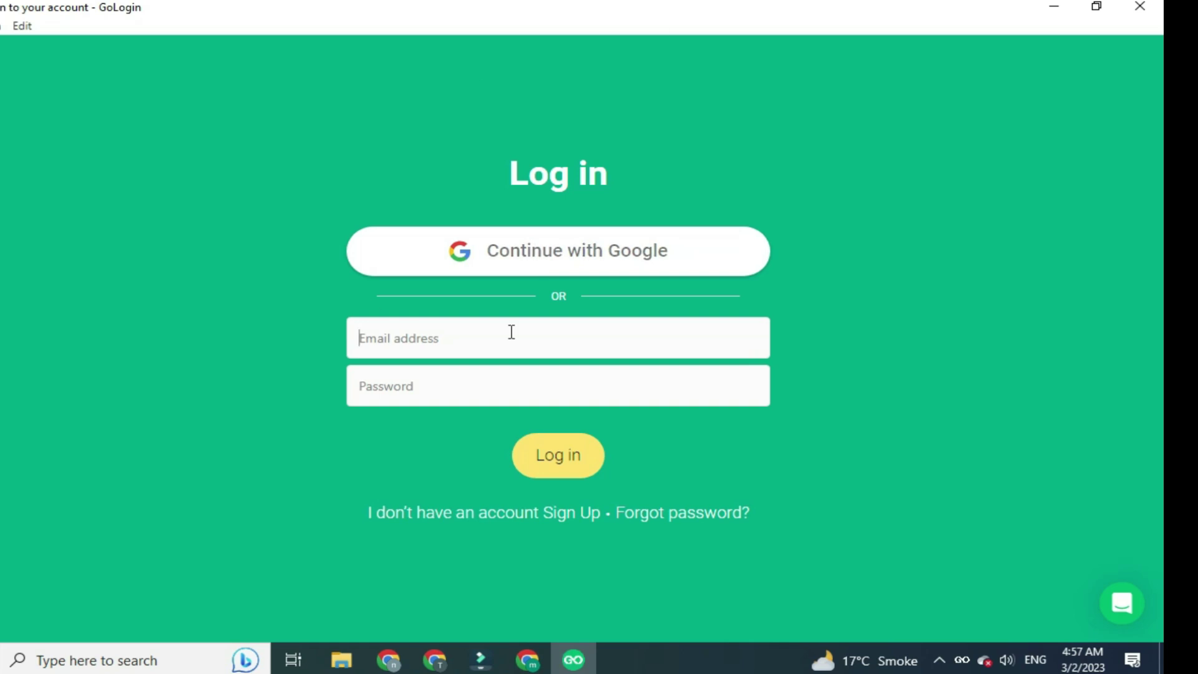
Submit a GoLogin sign-up with an e-mail and matching pasted password, then switch to Gmail
left_click(462, 517)
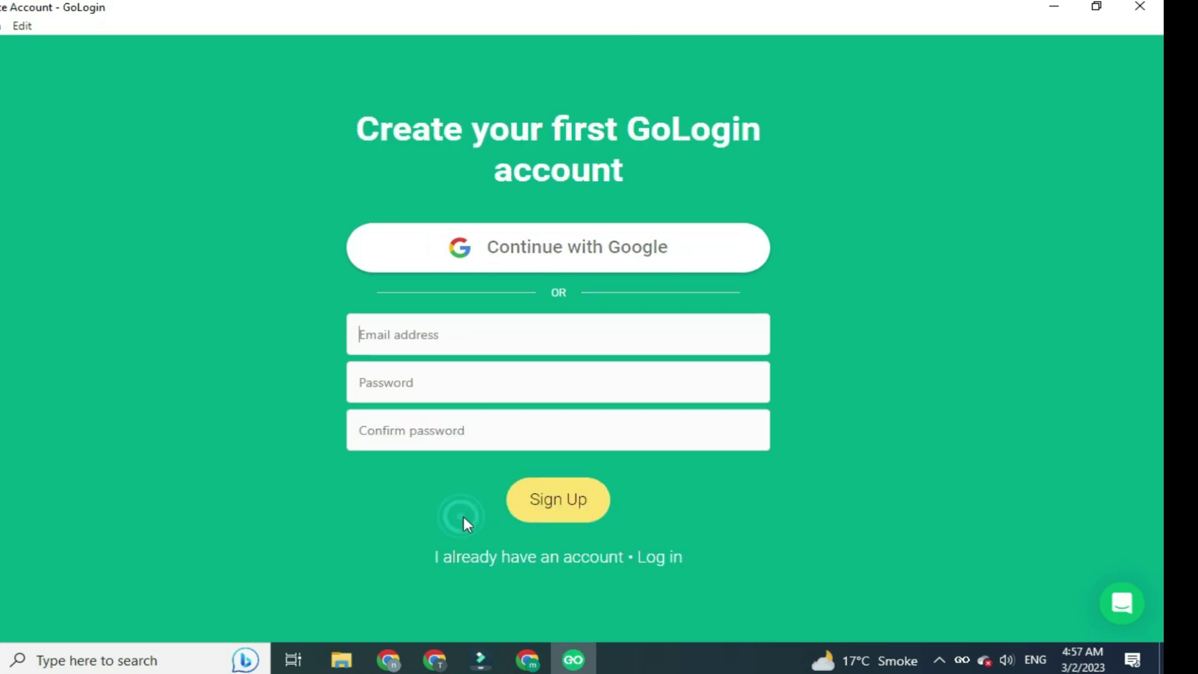
left_click(459, 341)
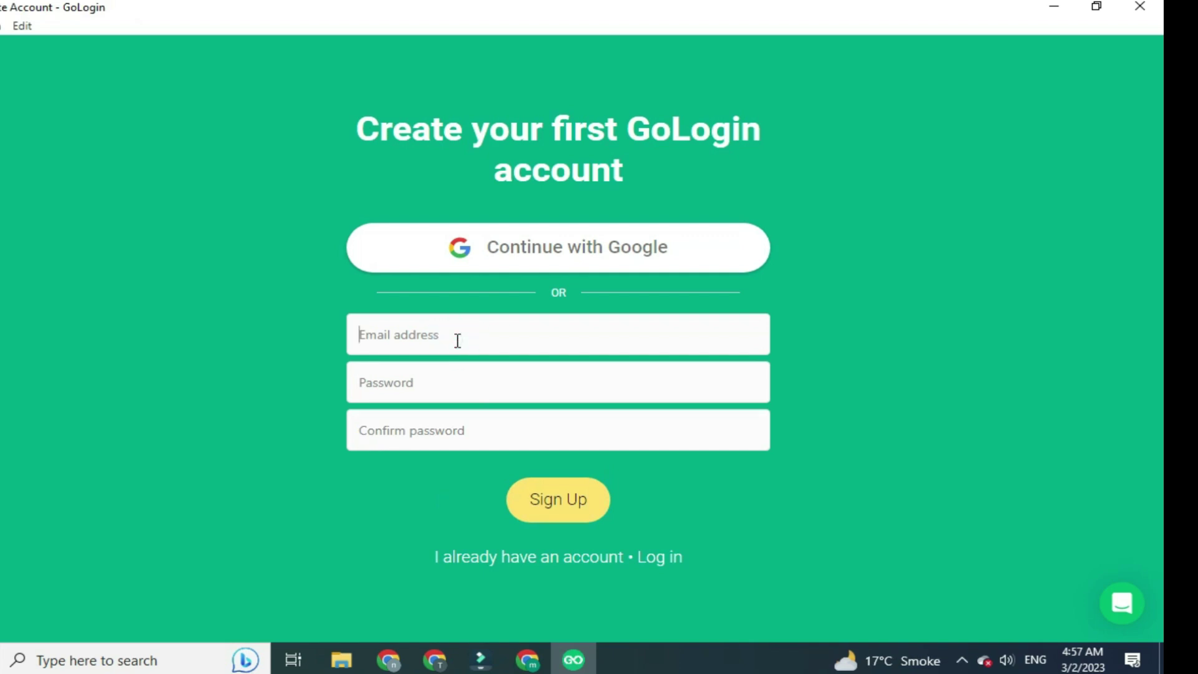
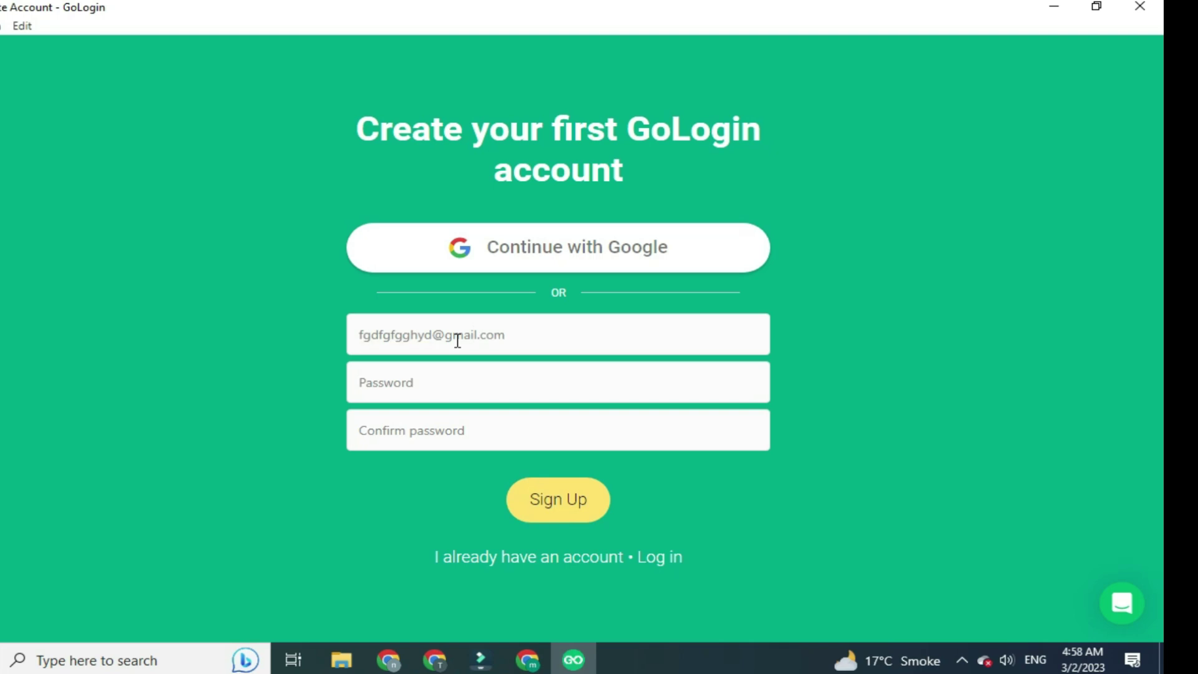
triple_click(457, 341)
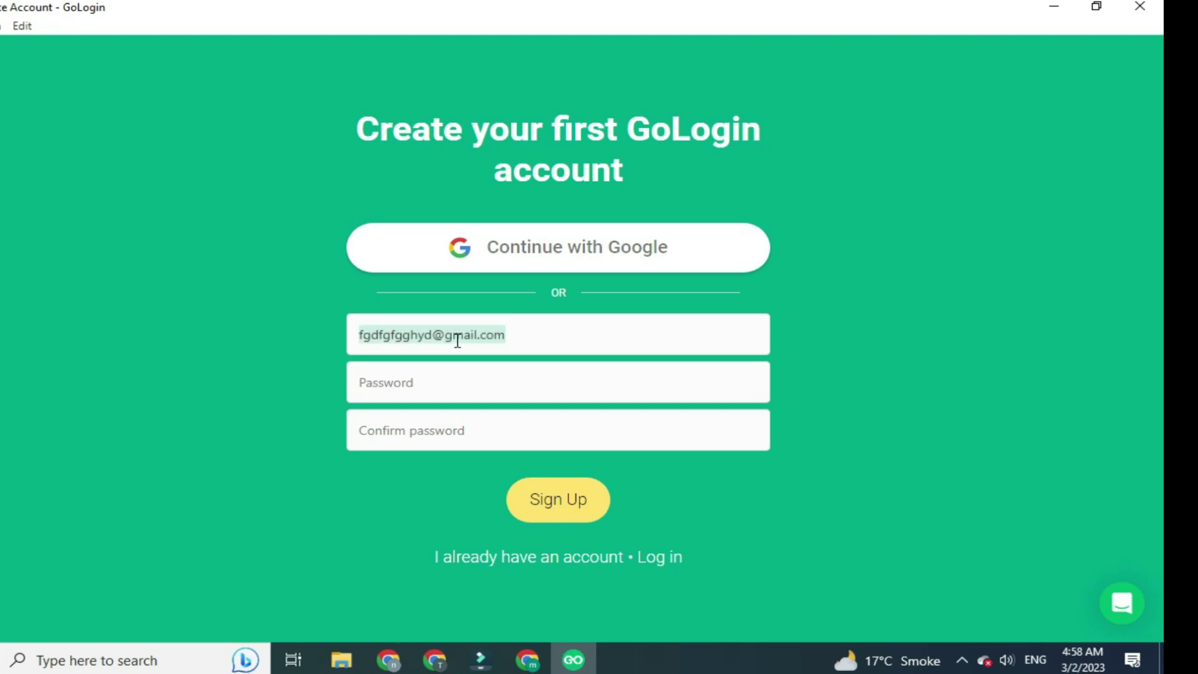
left_click(452, 383)
key("ctrl+v")
left_click(492, 428)
key("ctrl+v")
left_click(567, 499)
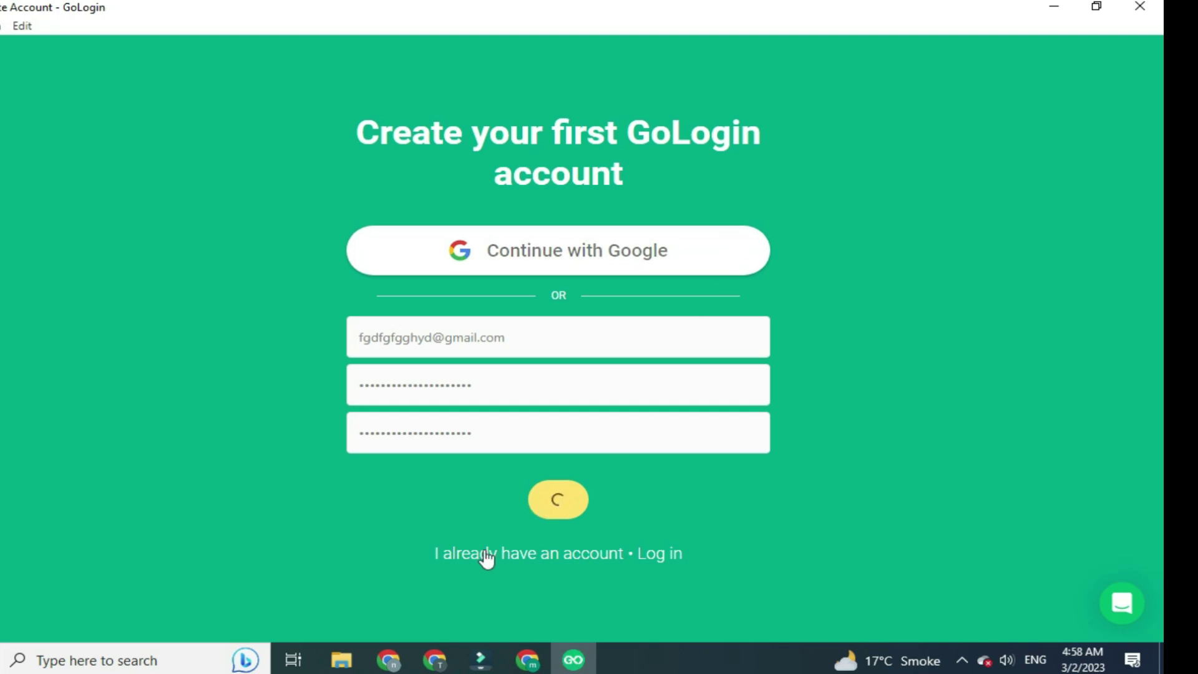
left_click(527, 660)
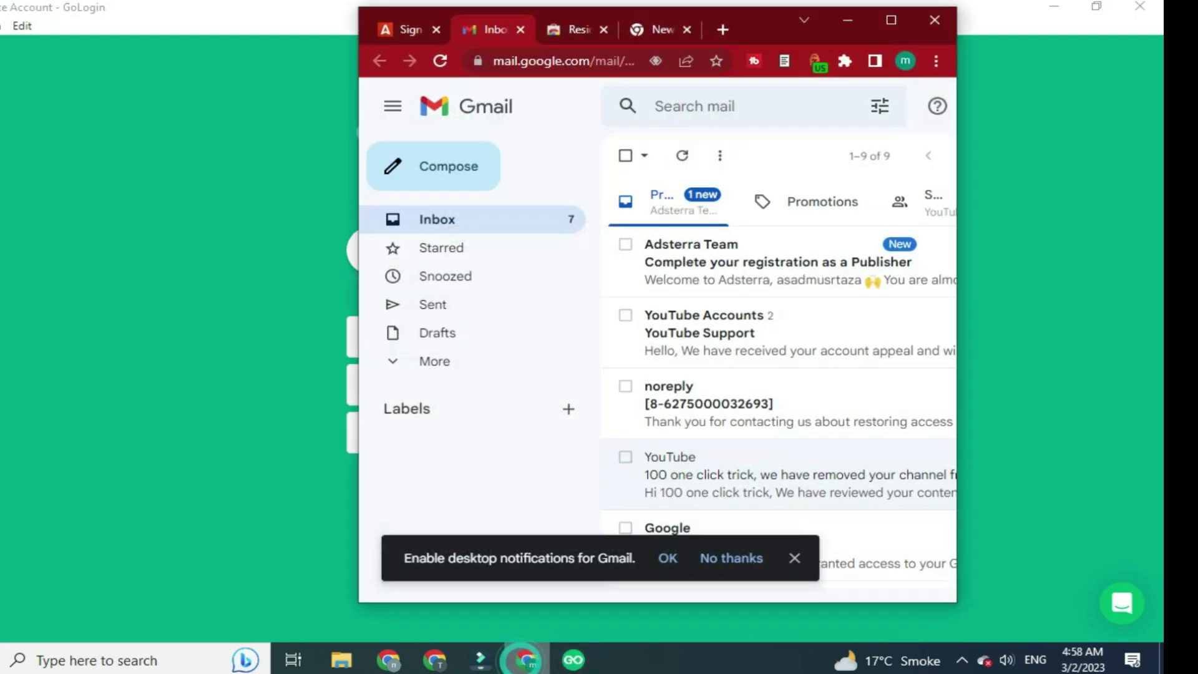
Maximize Gmail, confirm the e-mail from the Adsterra Team message, then show the published Sites Home tab
left_click(890, 20)
left_click(553, 226)
scroll(716, 481, "down", 3)
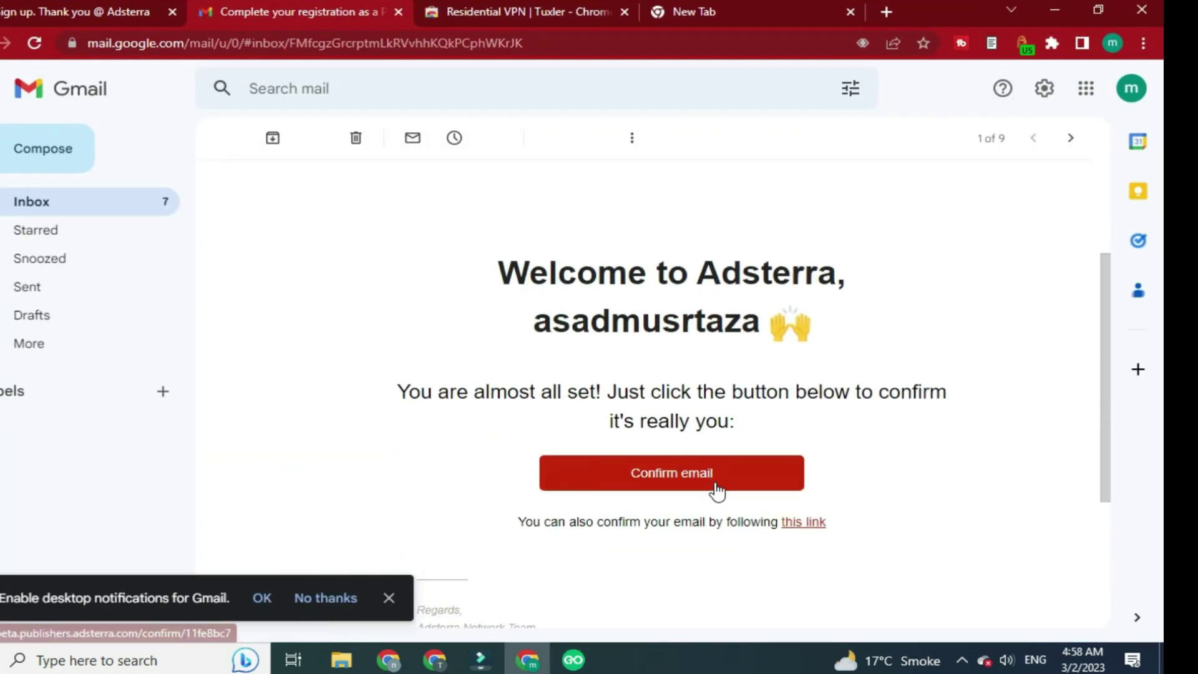
left_click(706, 475)
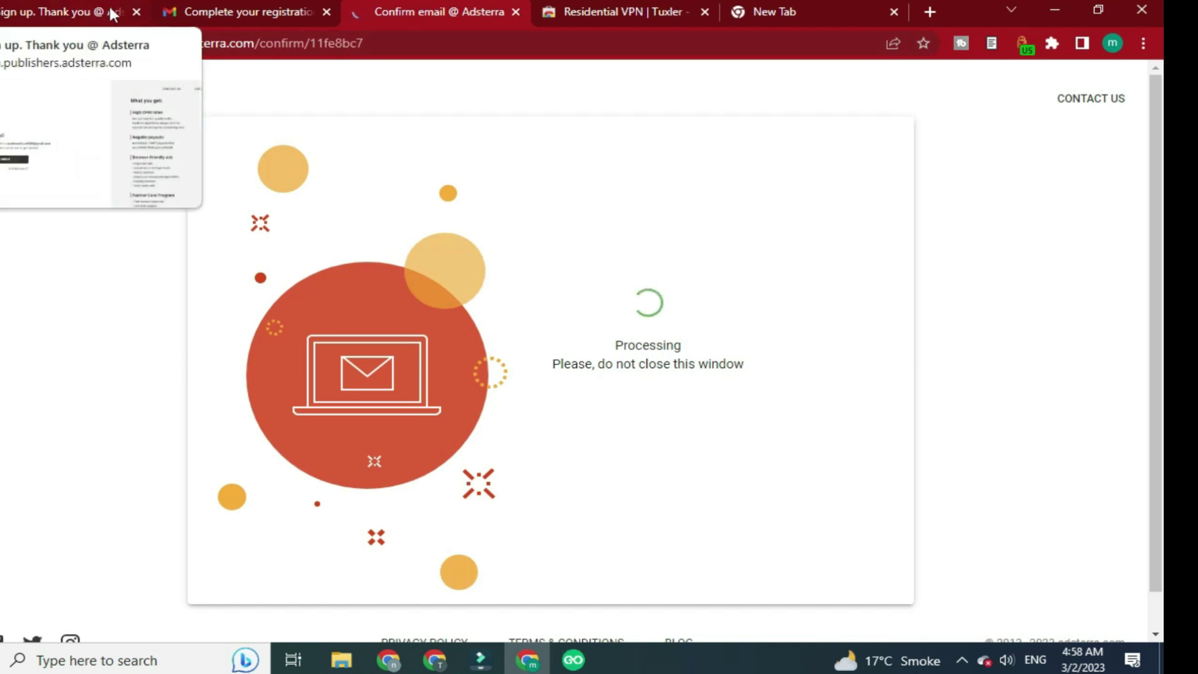
left_click(435, 659)
left_click(512, 8)
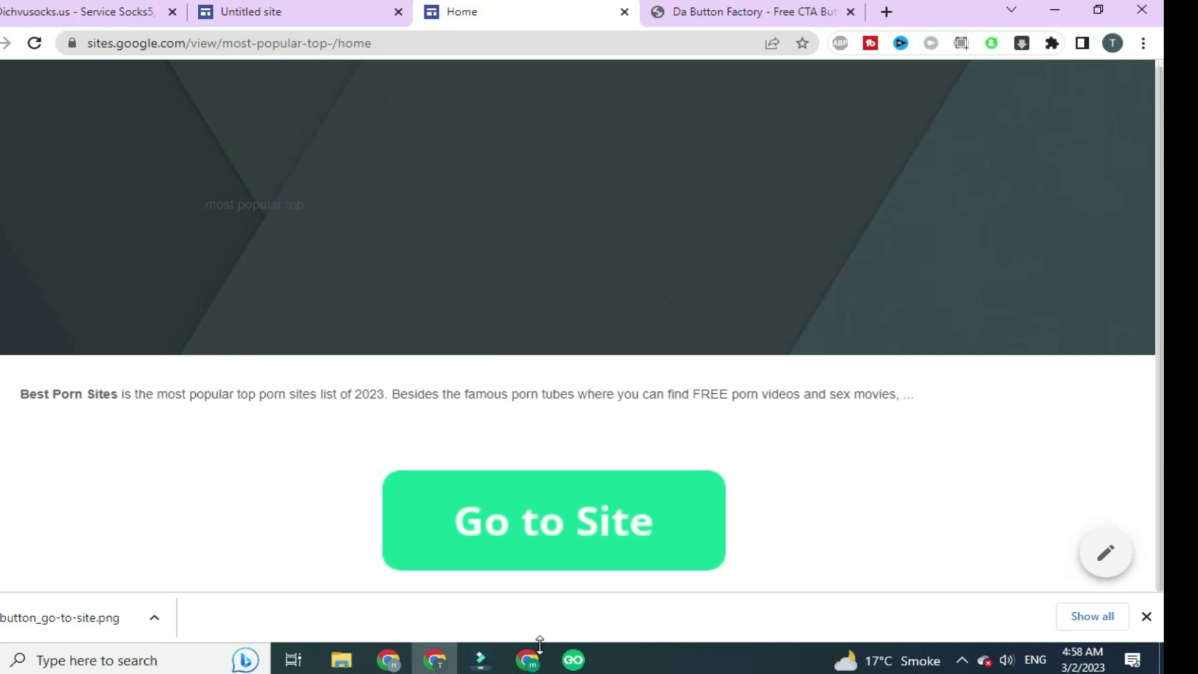
Check the GoLogin and Google Sites windows, then return to Chrome's Adsterra publisher log-in tab
left_click(568, 638)
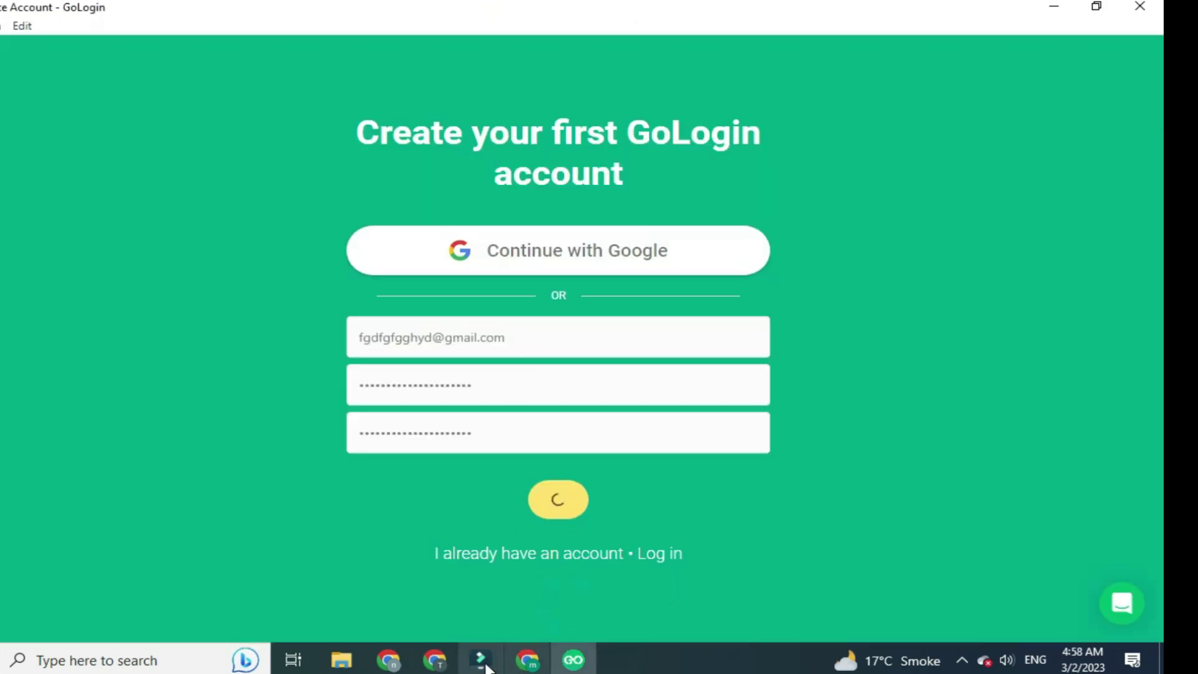
left_click(435, 659)
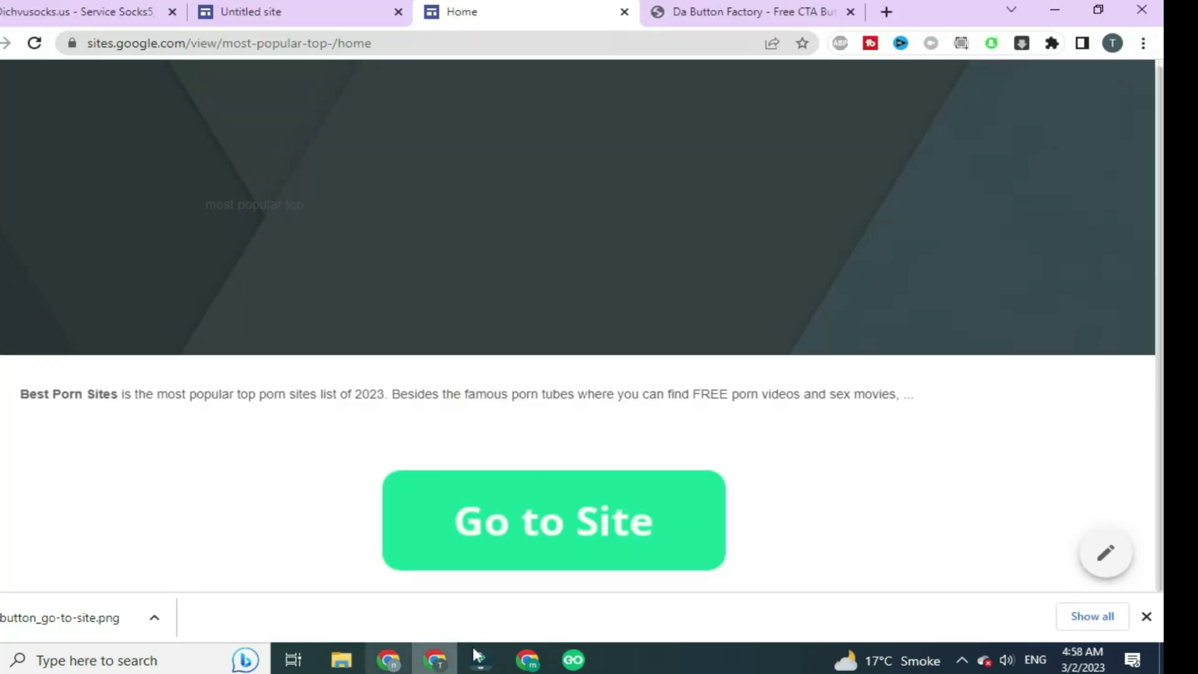
left_click(527, 660)
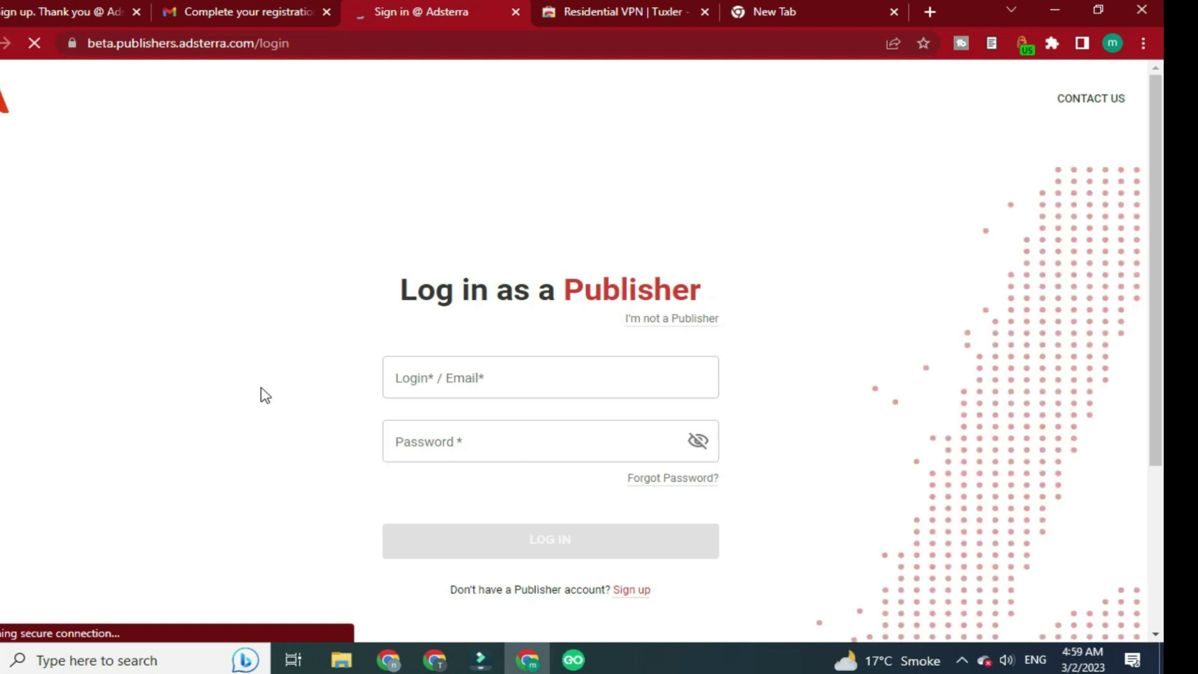
Paste the account e-mail copied from the profile panel into Login/Email, type the password and log in
left_click(493, 383)
left_click(69, 409)
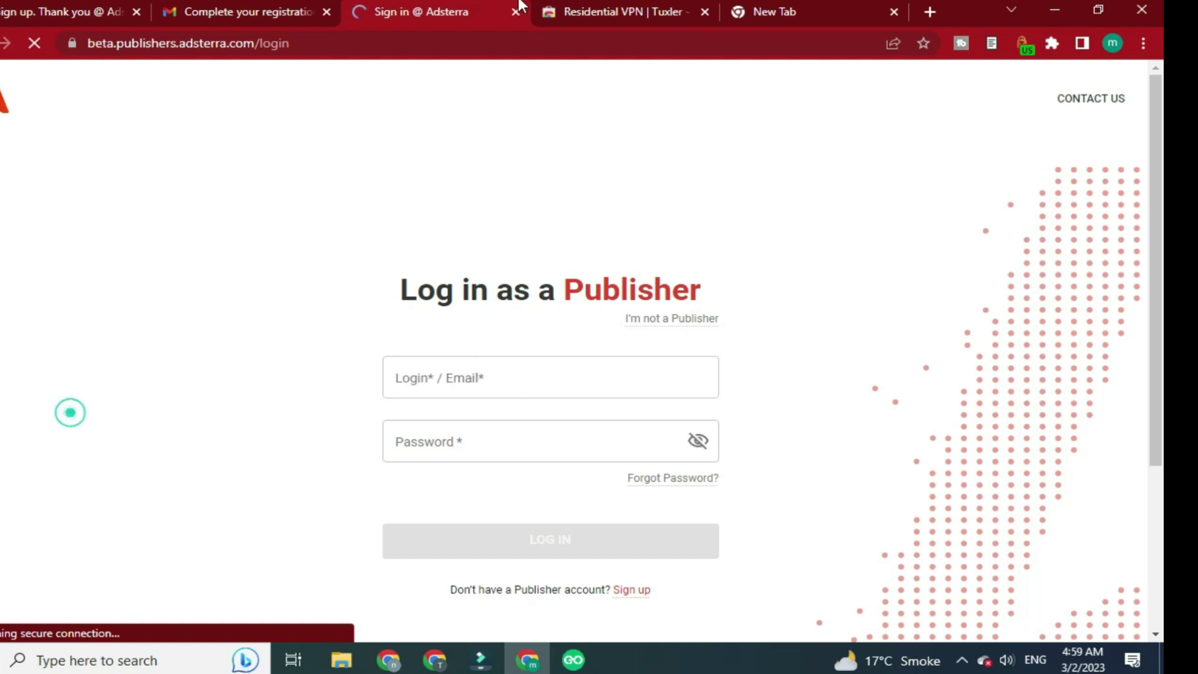
left_click(788, 11)
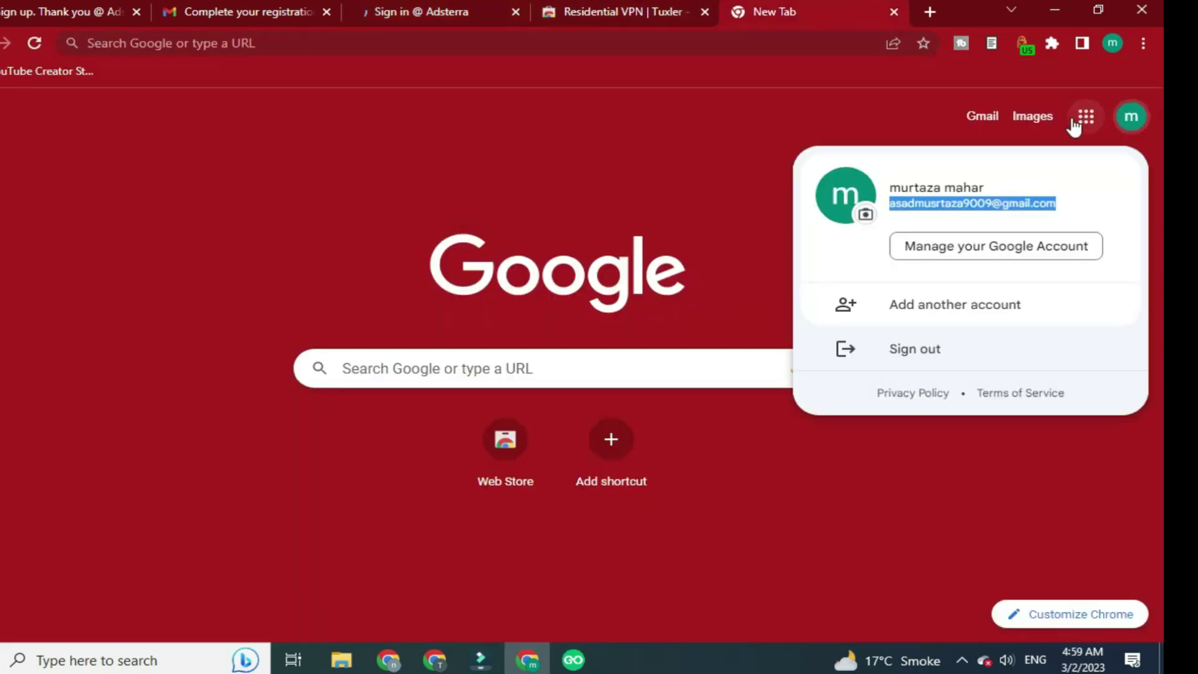
left_click(371, 6)
left_click(537, 391)
key("ctrl+v")
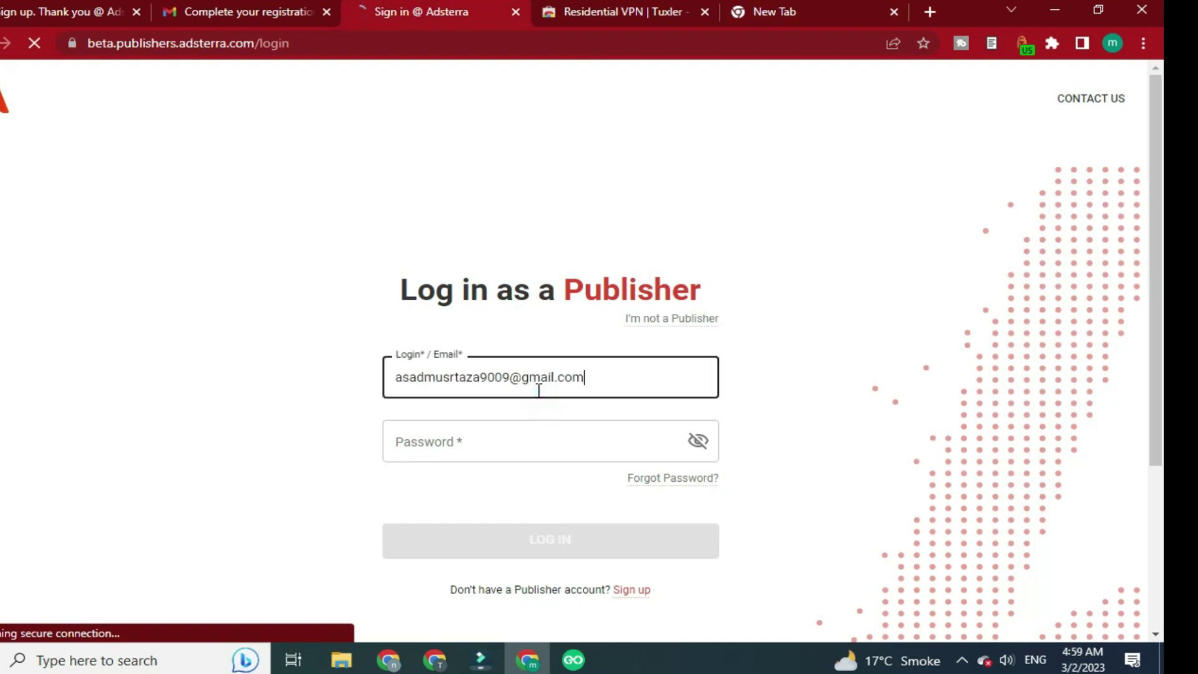
left_click(502, 433)
type("ass")
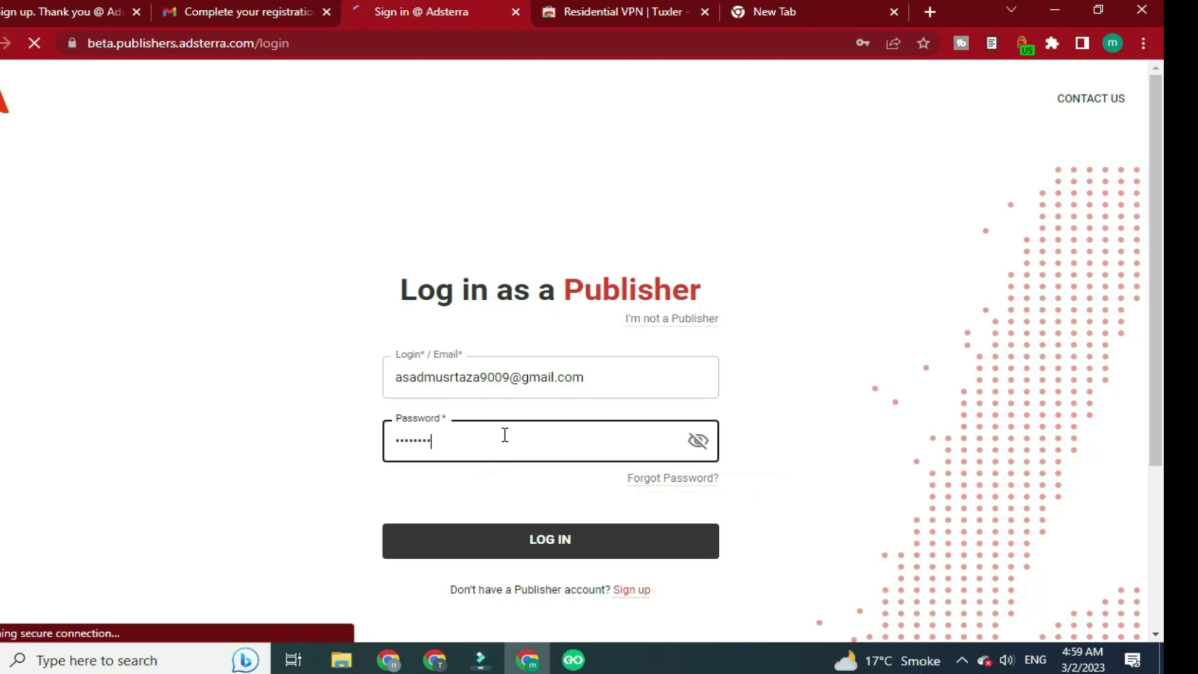
left_click(593, 553)
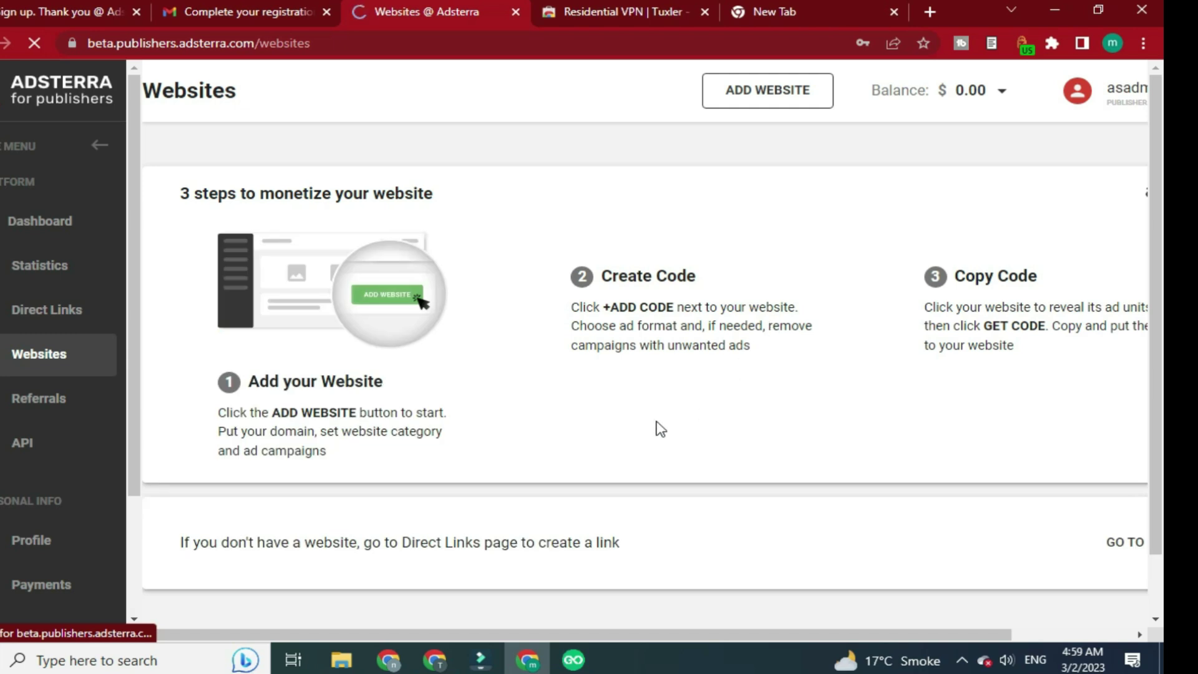
Open the new account's Direct Links page, comparing it with the other account's list and the published site
left_click(75, 312)
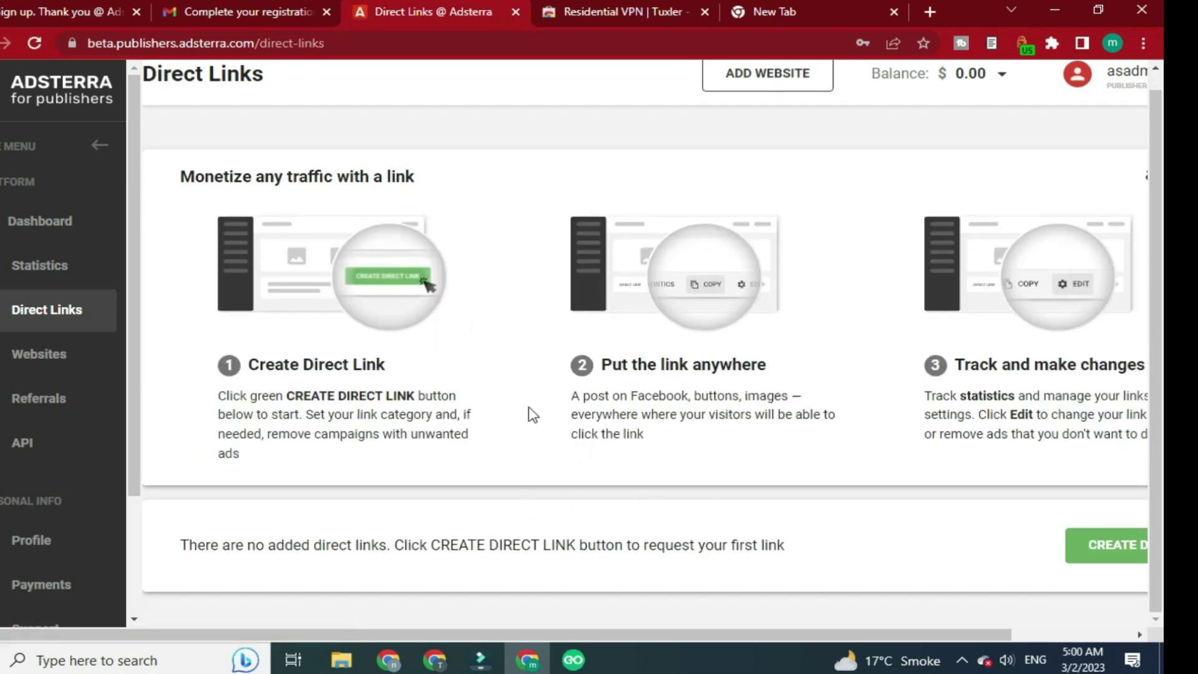
left_click(389, 659)
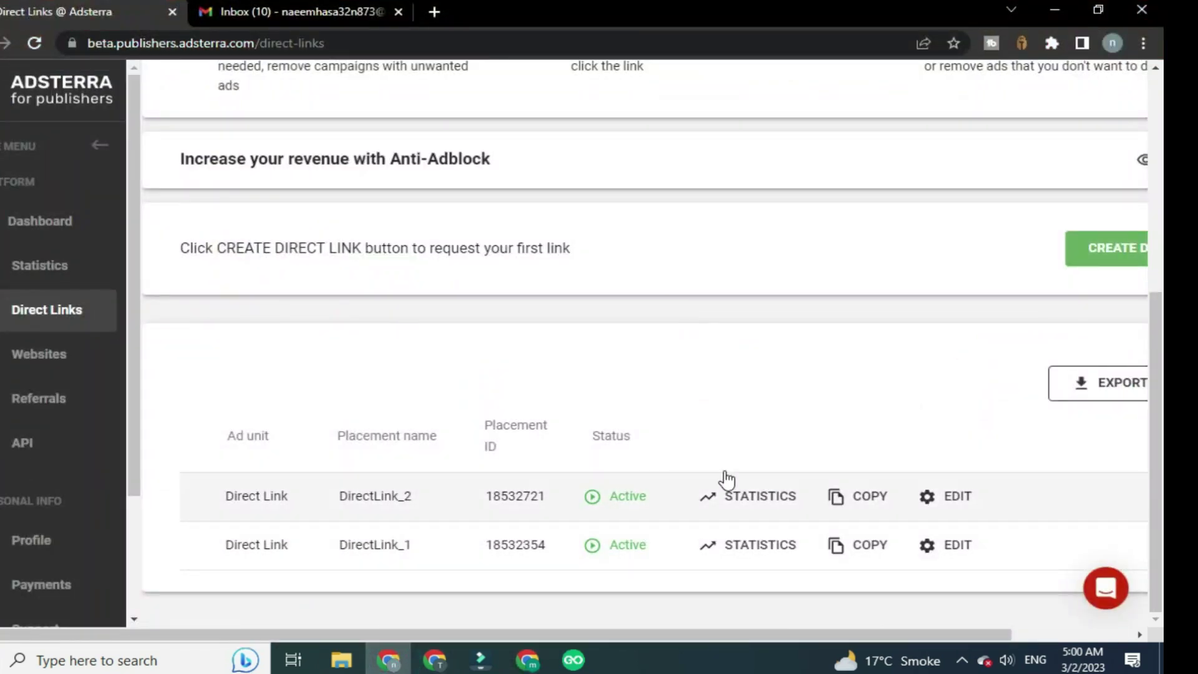
left_click(435, 660)
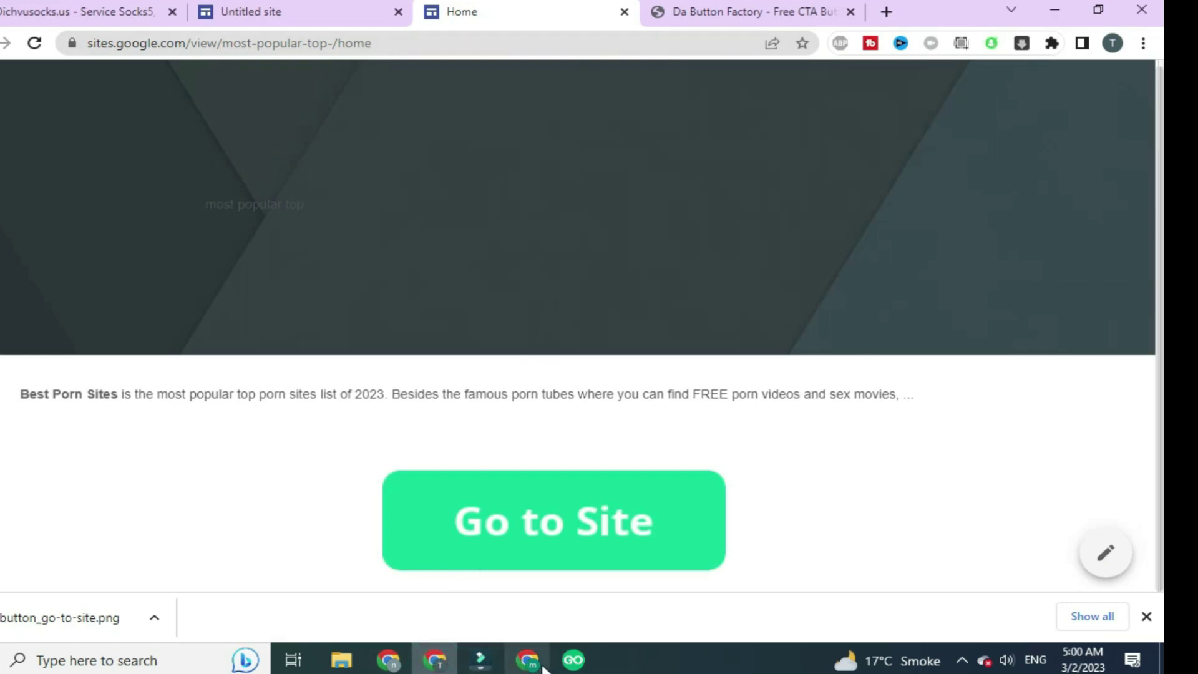
mouse_move(530, 661)
left_click(548, 600)
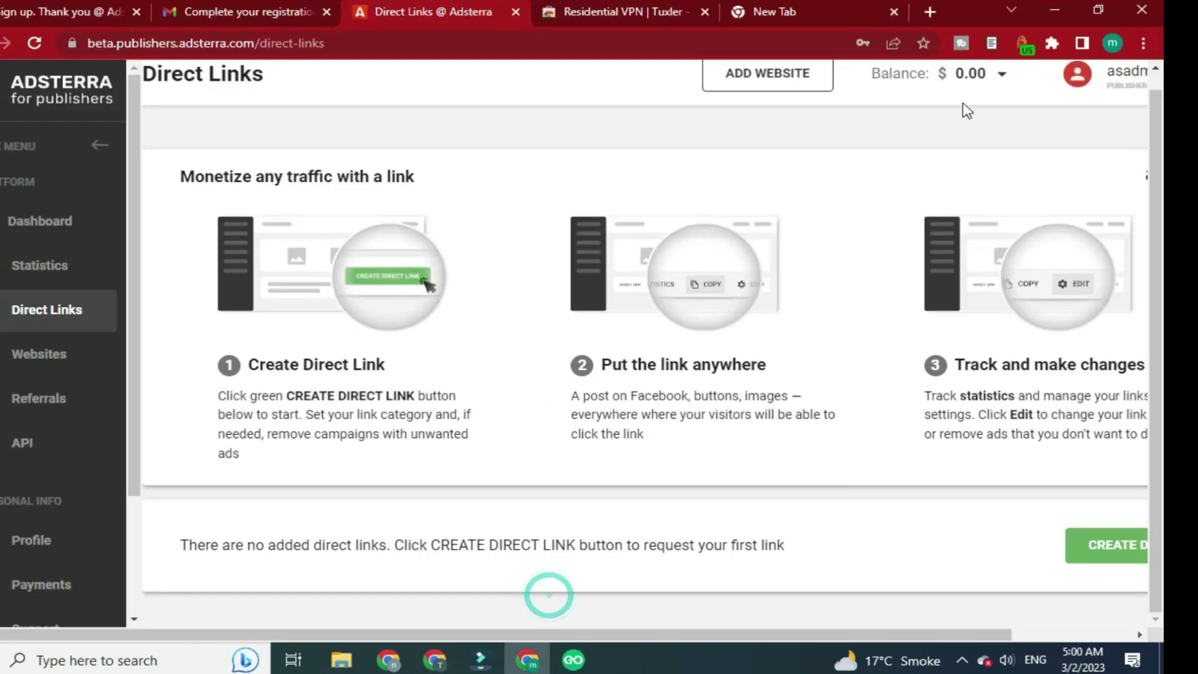
scroll(864, 189, "up", 1)
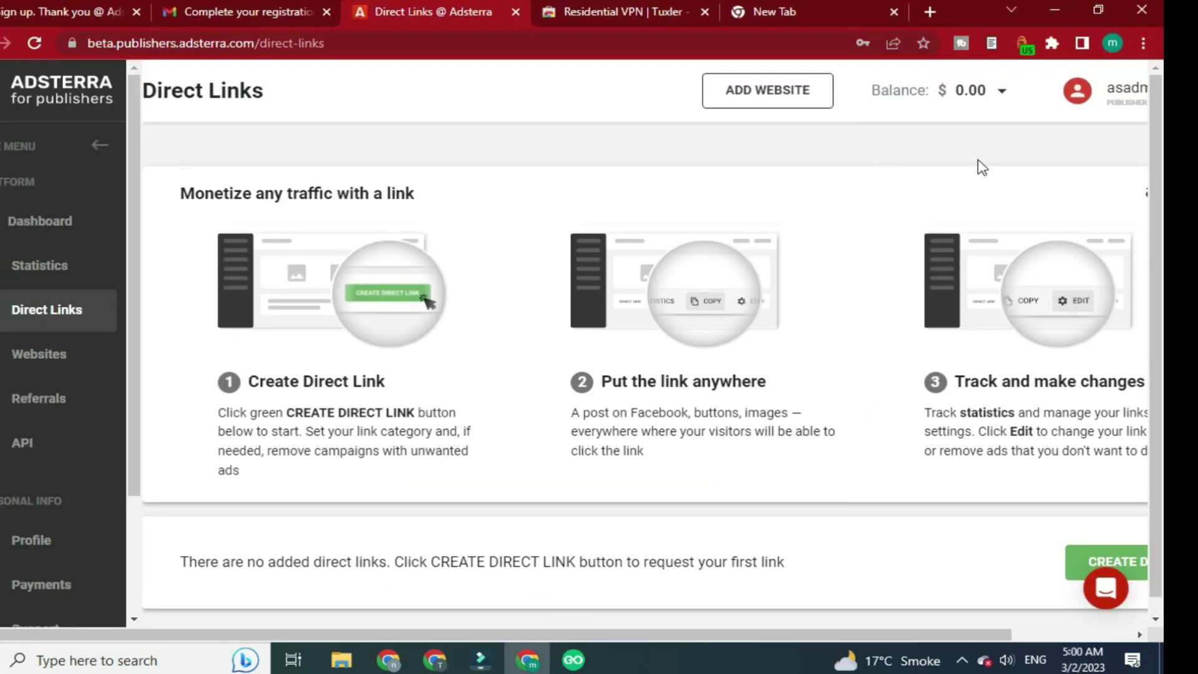
scroll(945, 200, "down", 1)
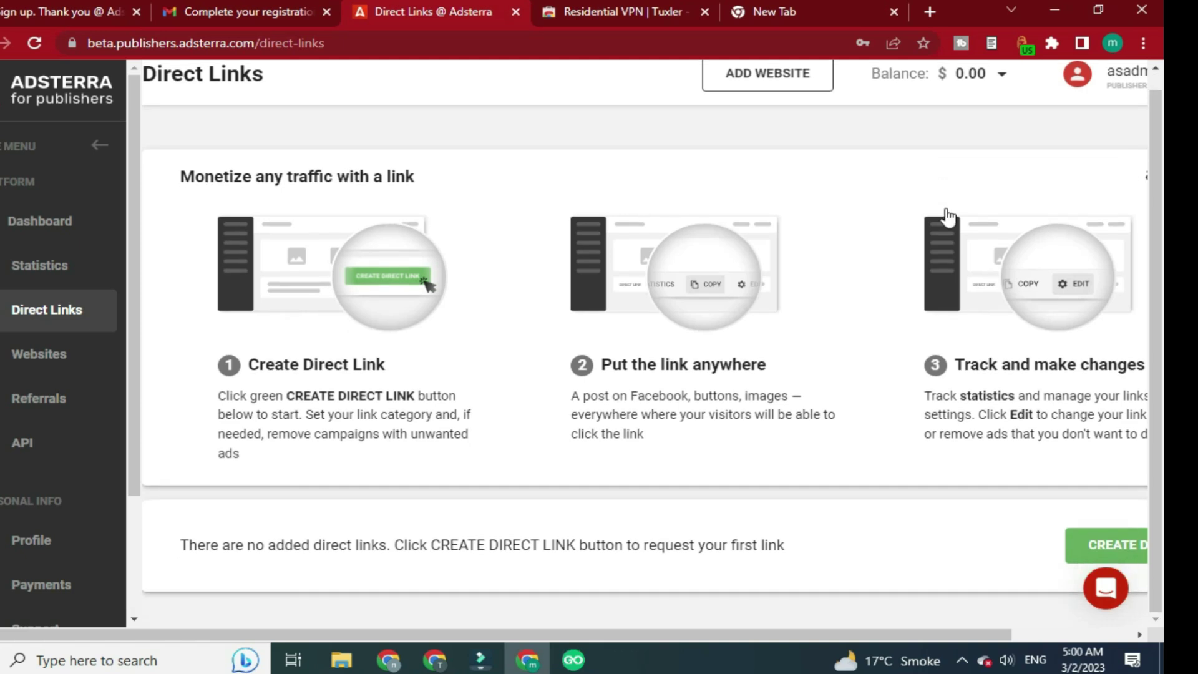
Create a new Adult-category direct link, dismiss the notice and scroll to the links table
left_click(1134, 531)
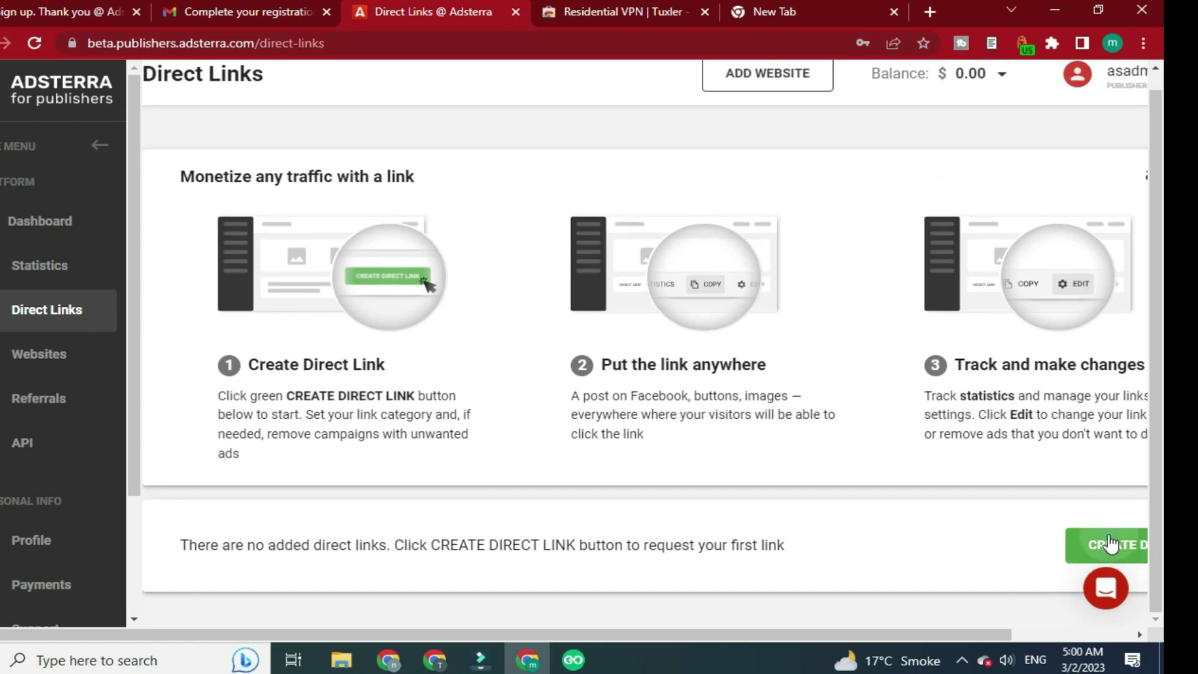
left_click(400, 219)
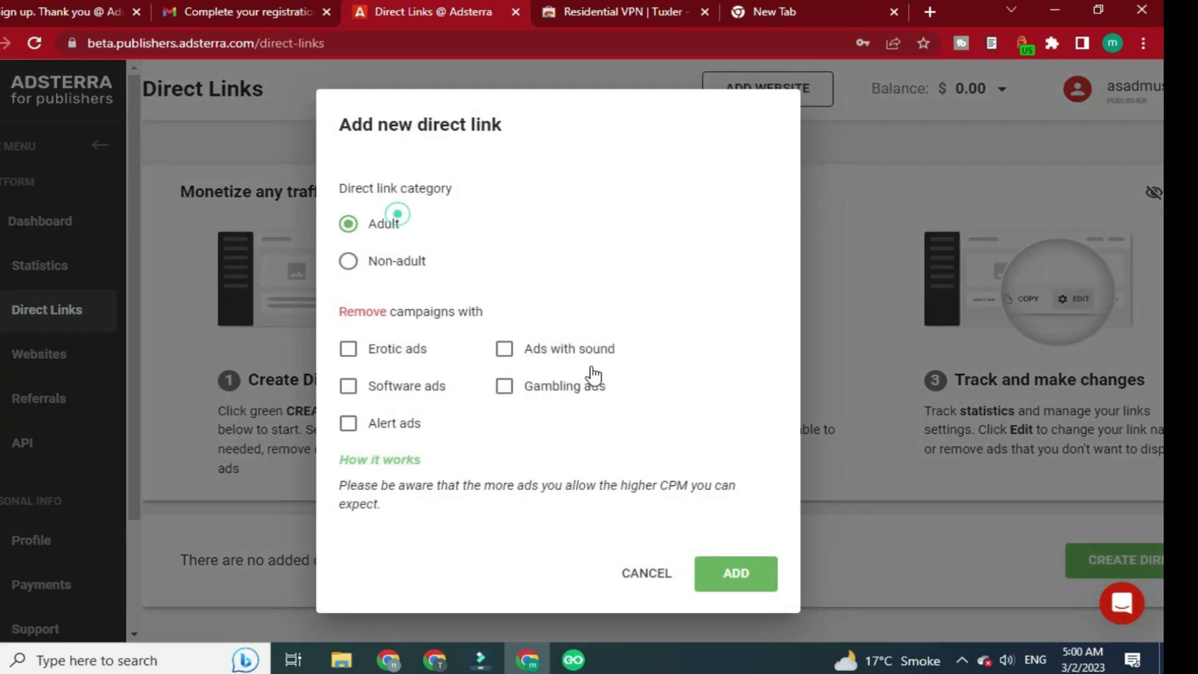
left_click(729, 569)
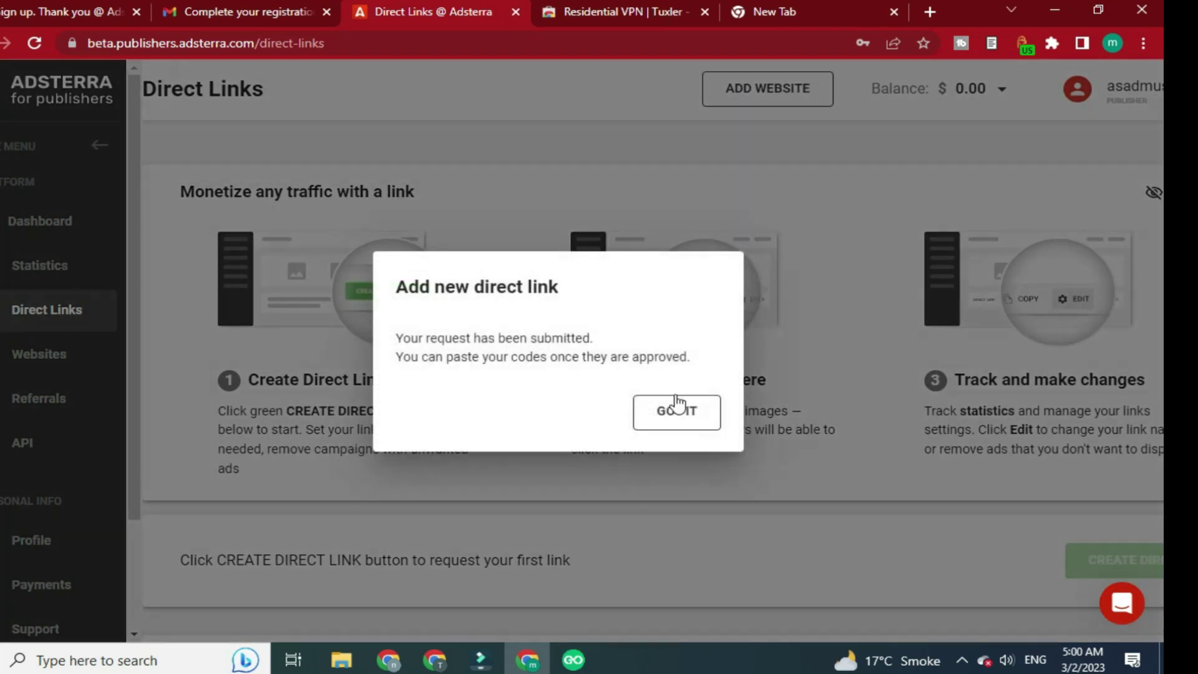
left_click(676, 402)
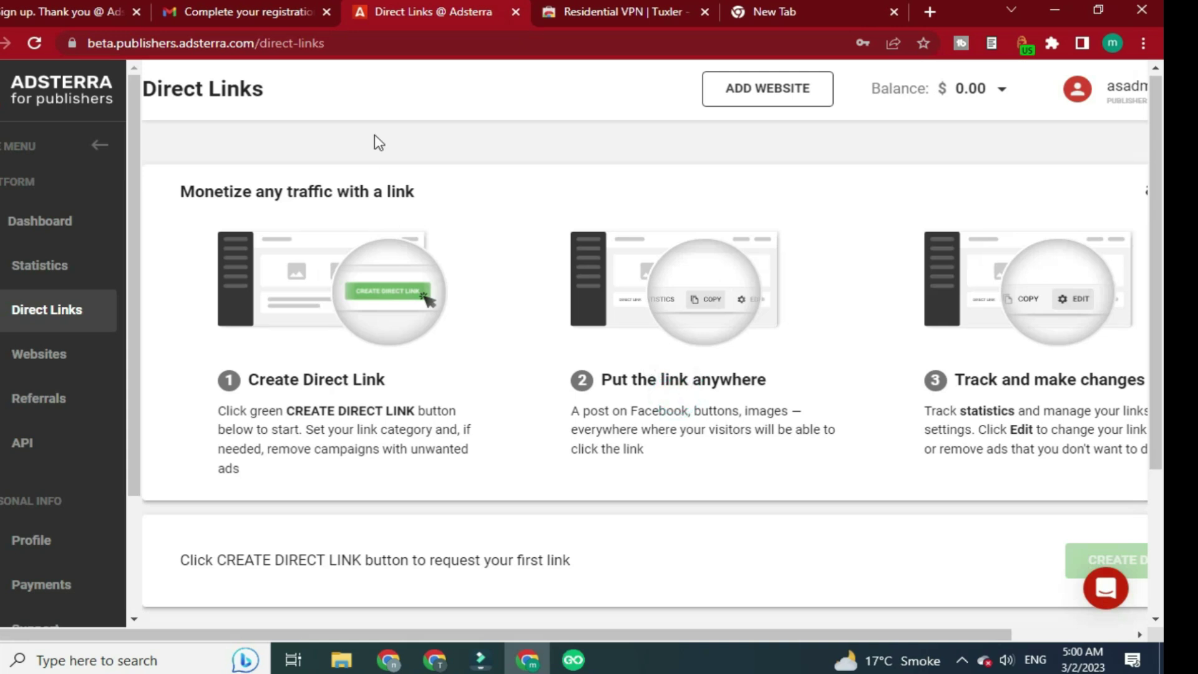
scroll(649, 443, "down", 3)
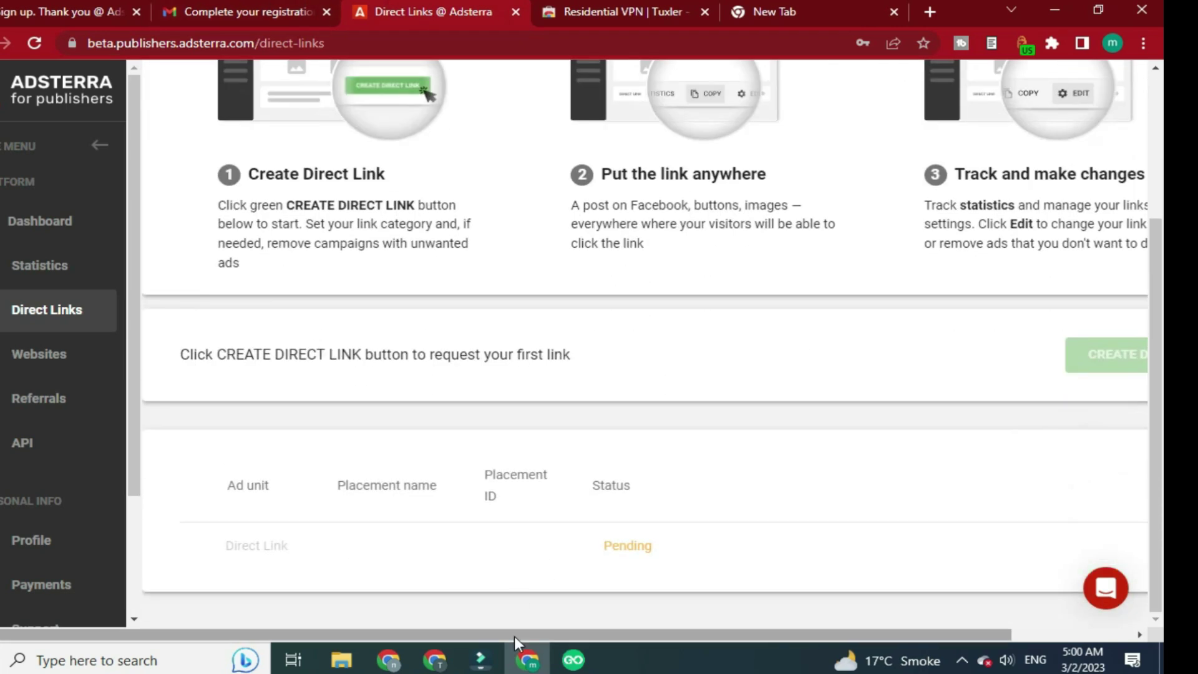
Compare the other account's direct links and the published site, ending on the window with the Pending link
left_click(404, 656)
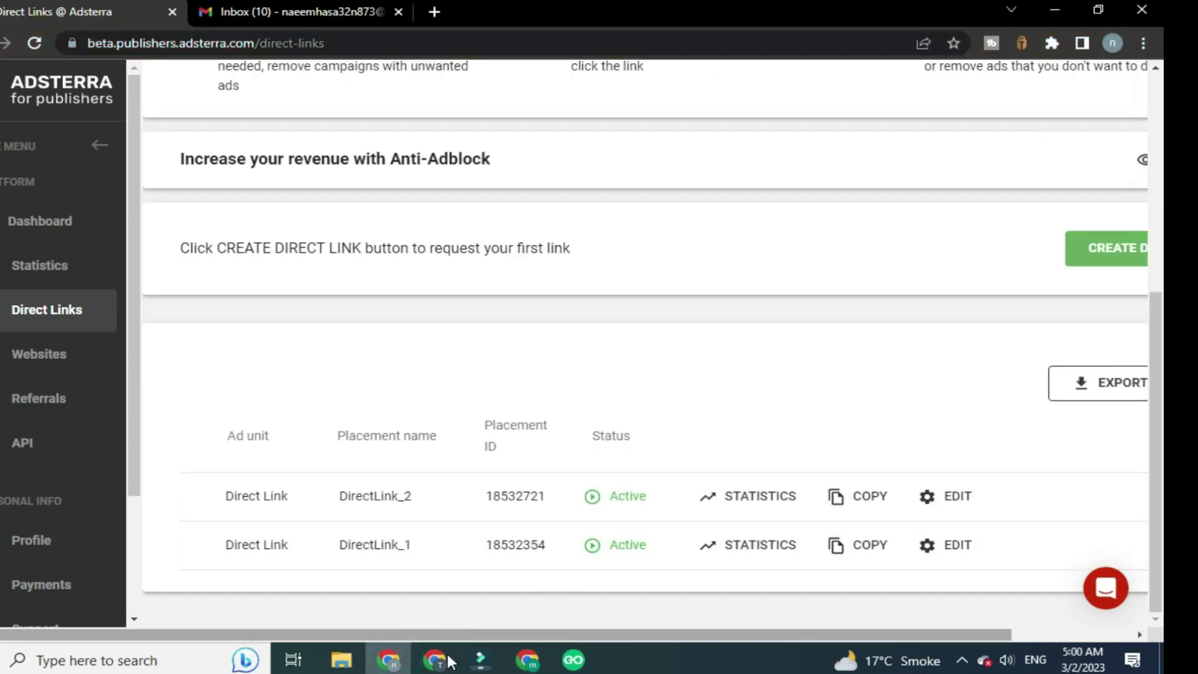
left_click(438, 659)
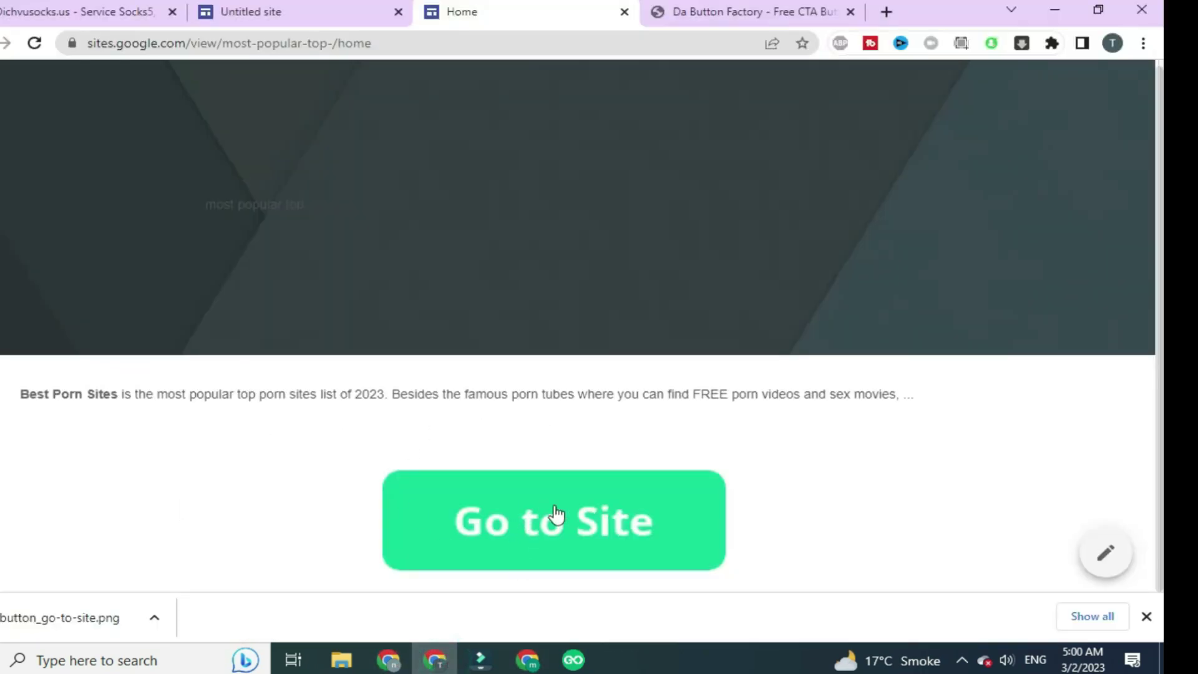
left_click(388, 658)
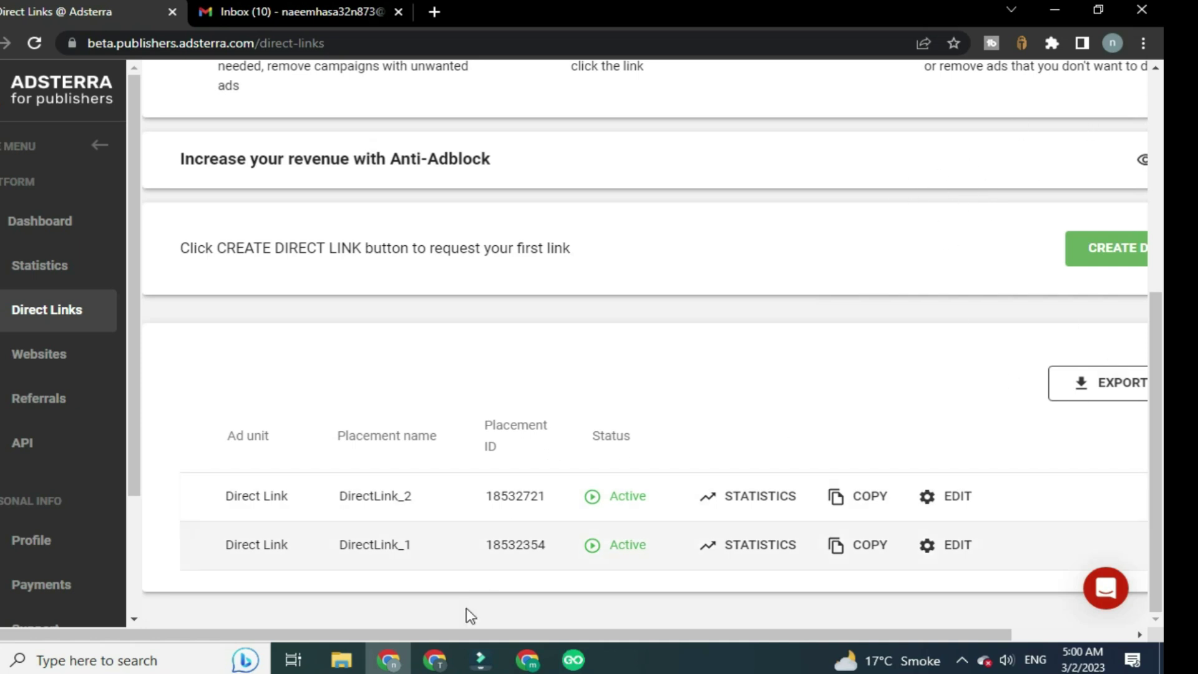
mouse_move(529, 658)
mouse_move(580, 524)
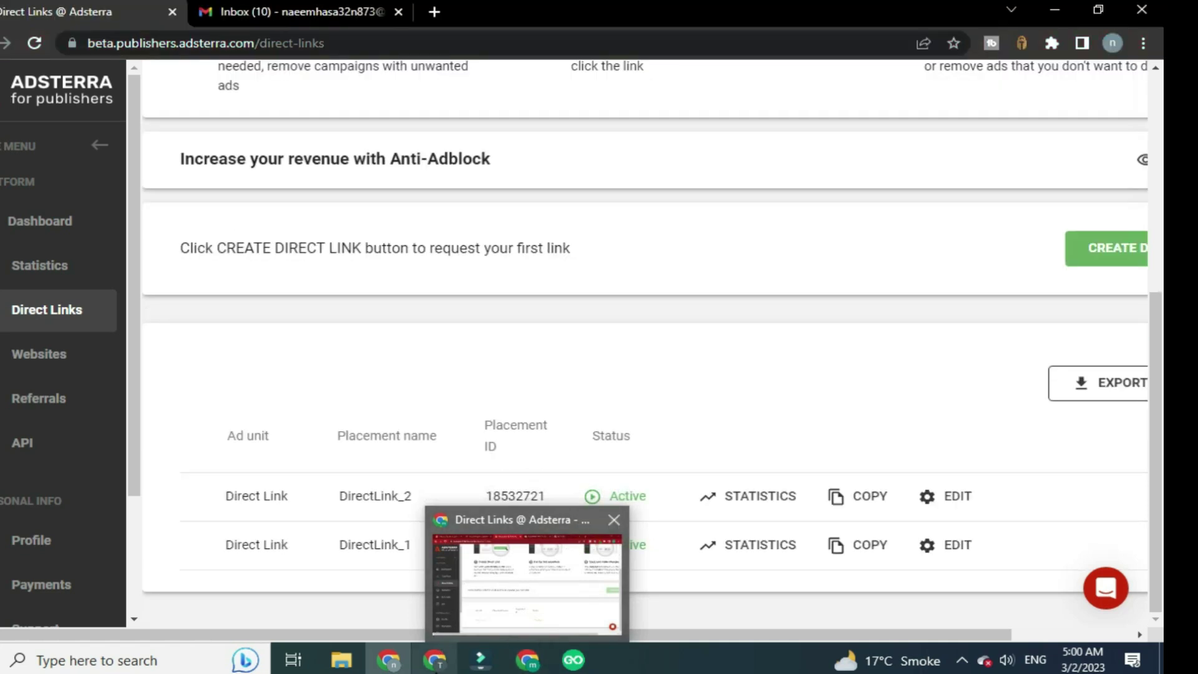
mouse_move(436, 666)
left_click(453, 584)
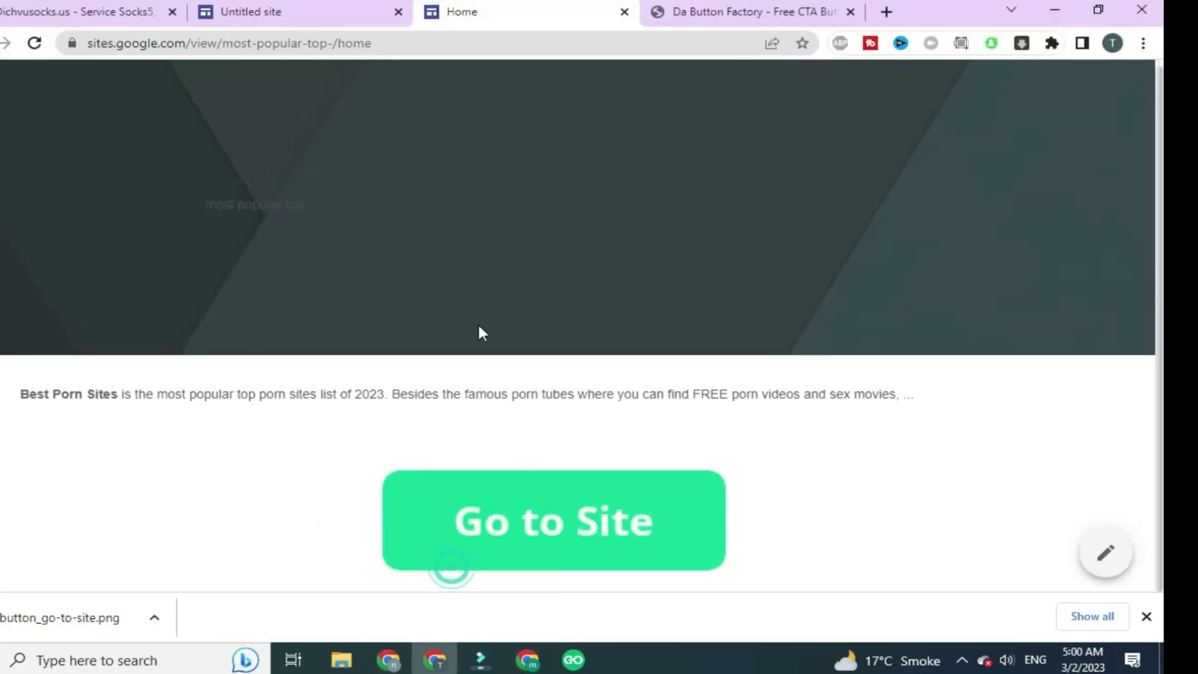
left_click(388, 659)
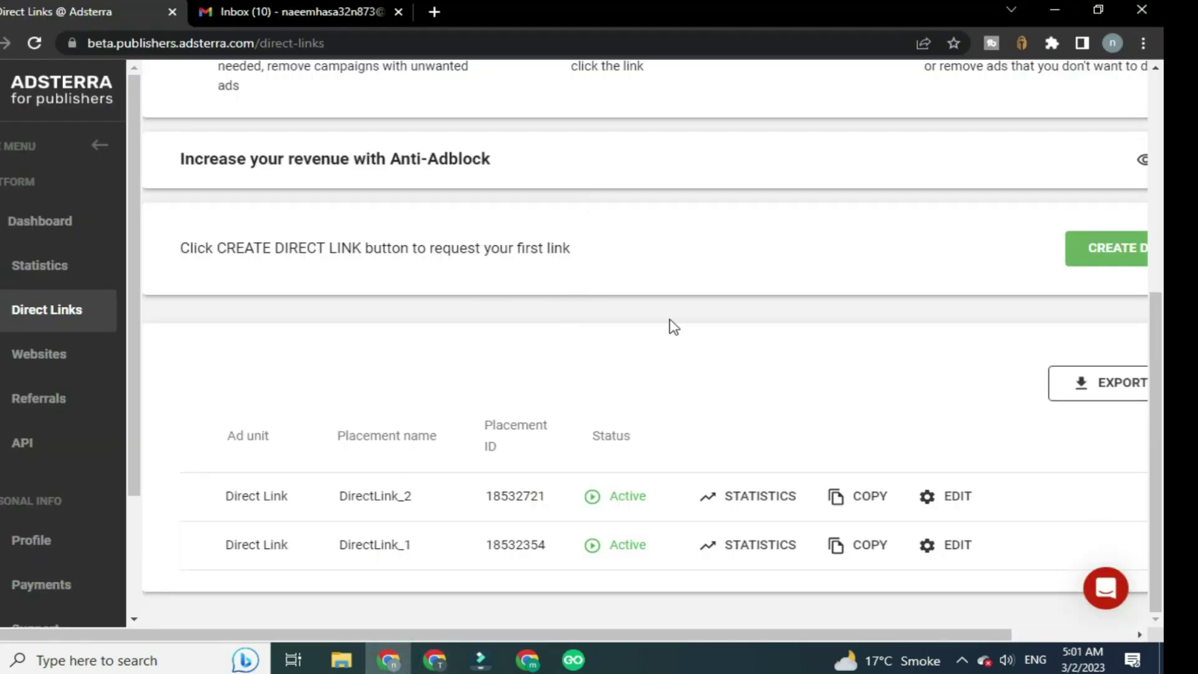
mouse_move(446, 662)
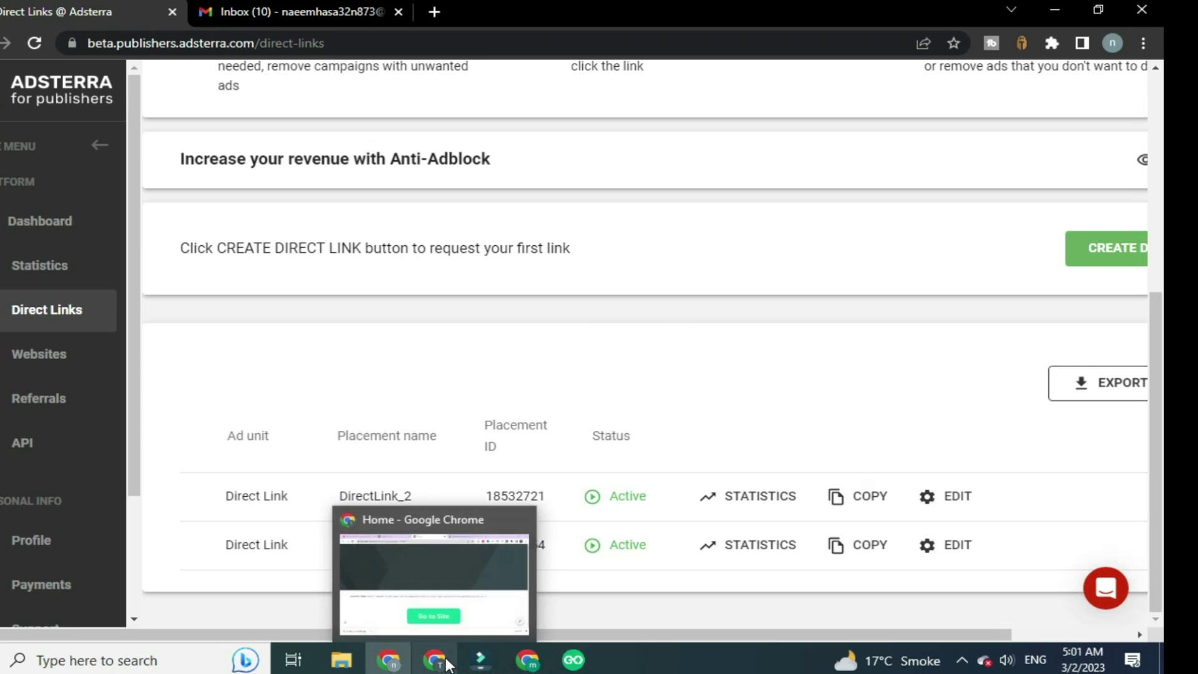
left_click(527, 660)
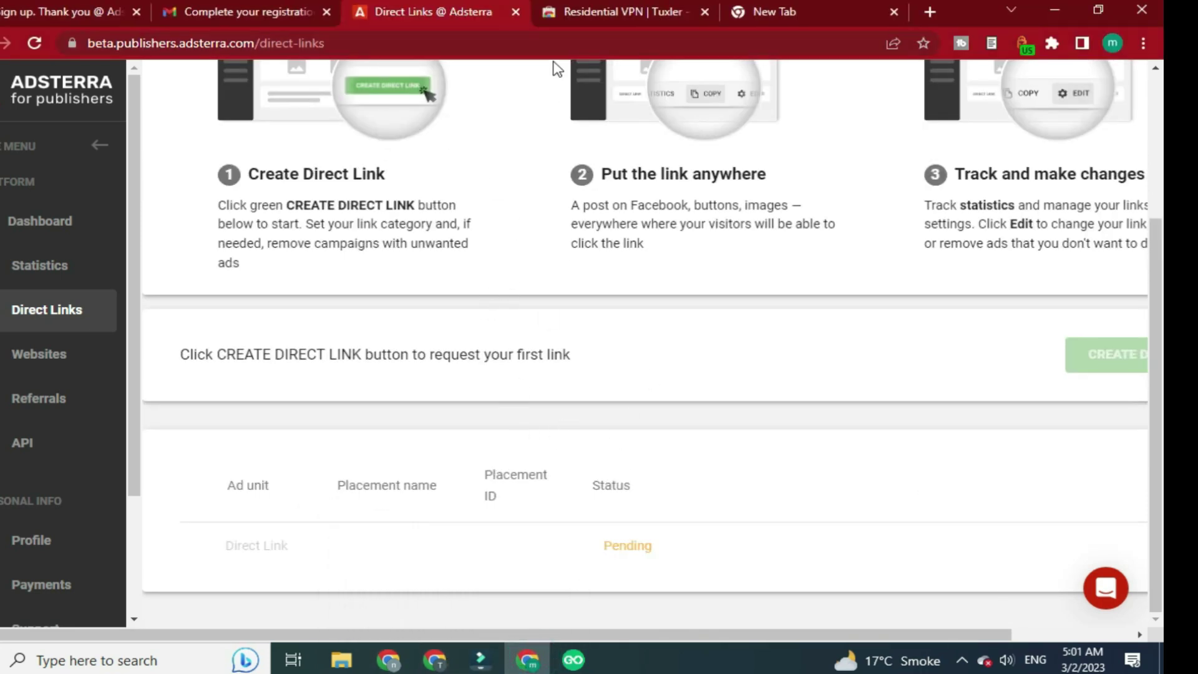
Answer GoLogin's three onboarding questions (usage, team size, last question) and close the first-profile tip
left_click(575, 660)
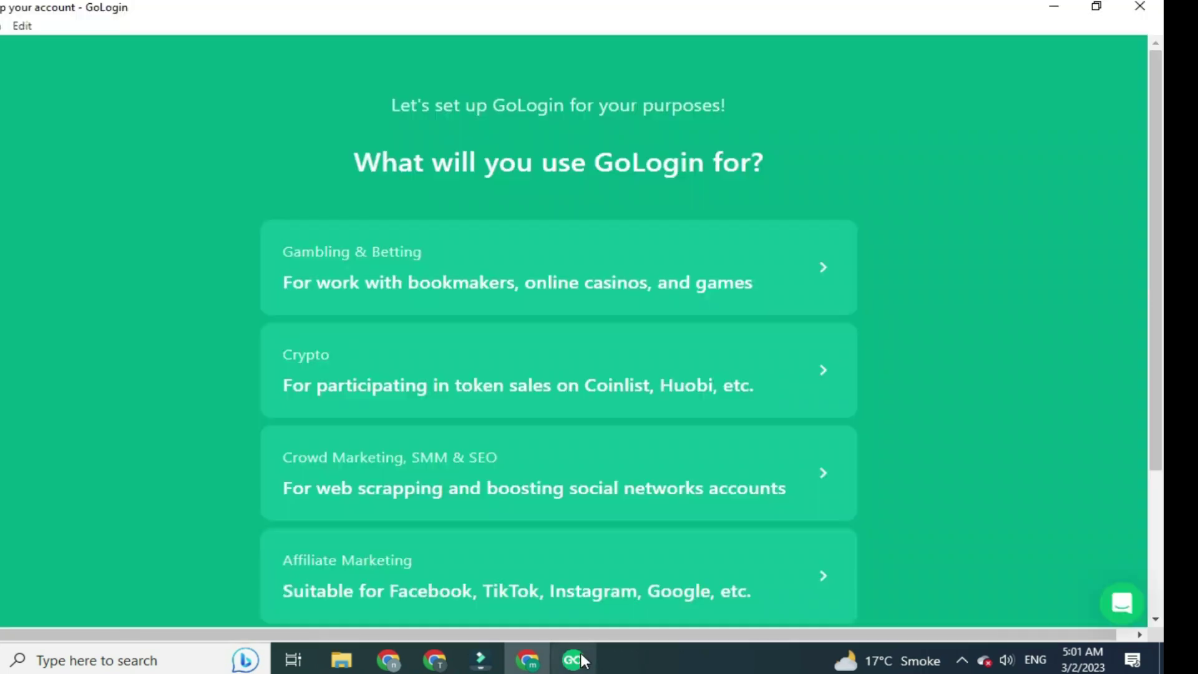
left_click(566, 272)
left_click(575, 280)
left_click(578, 284)
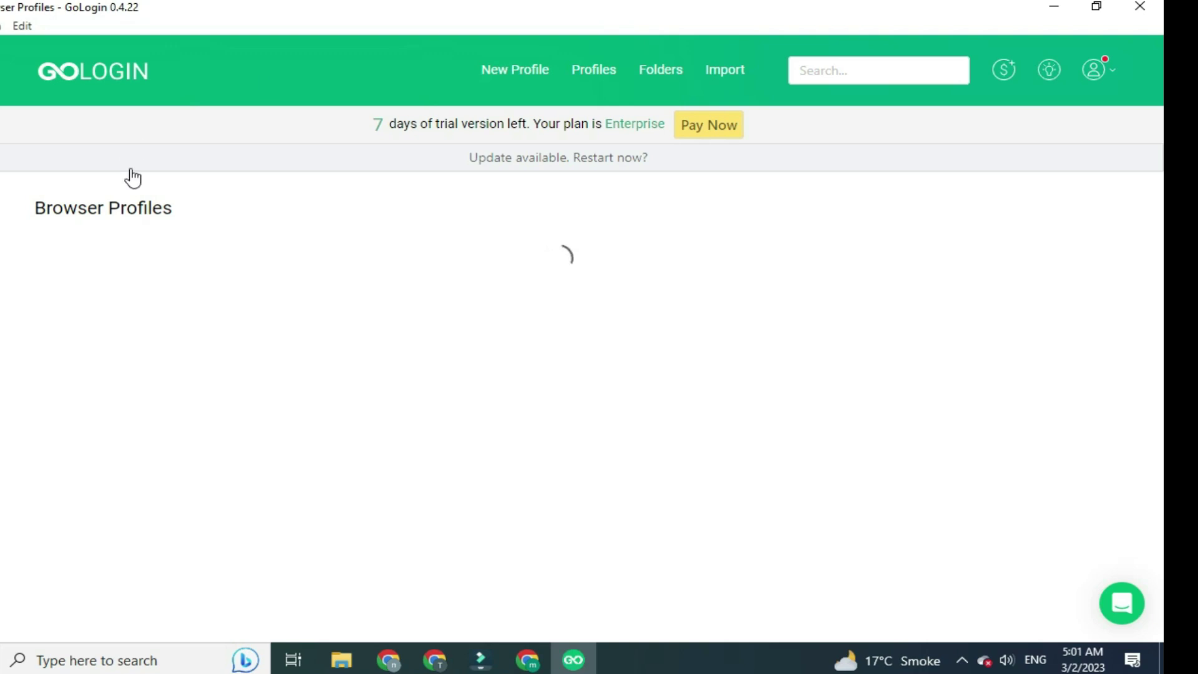
left_click(478, 393)
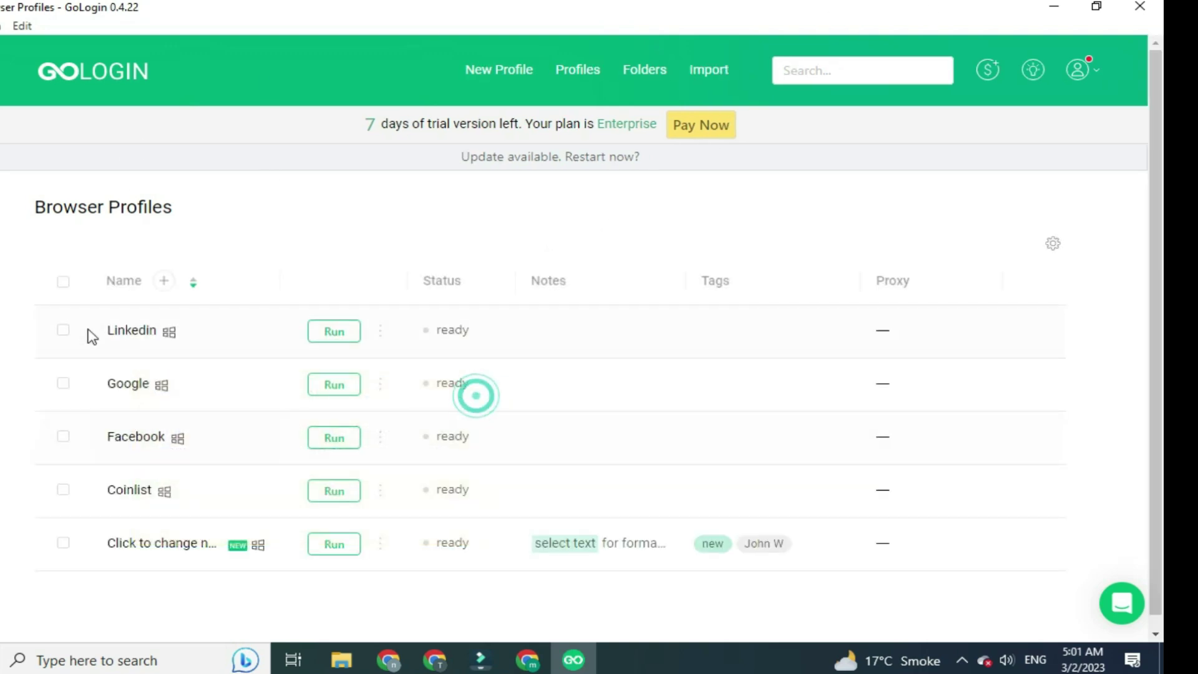
Select all existing browser profiles, delete them and confirm with Yes
left_click(63, 281)
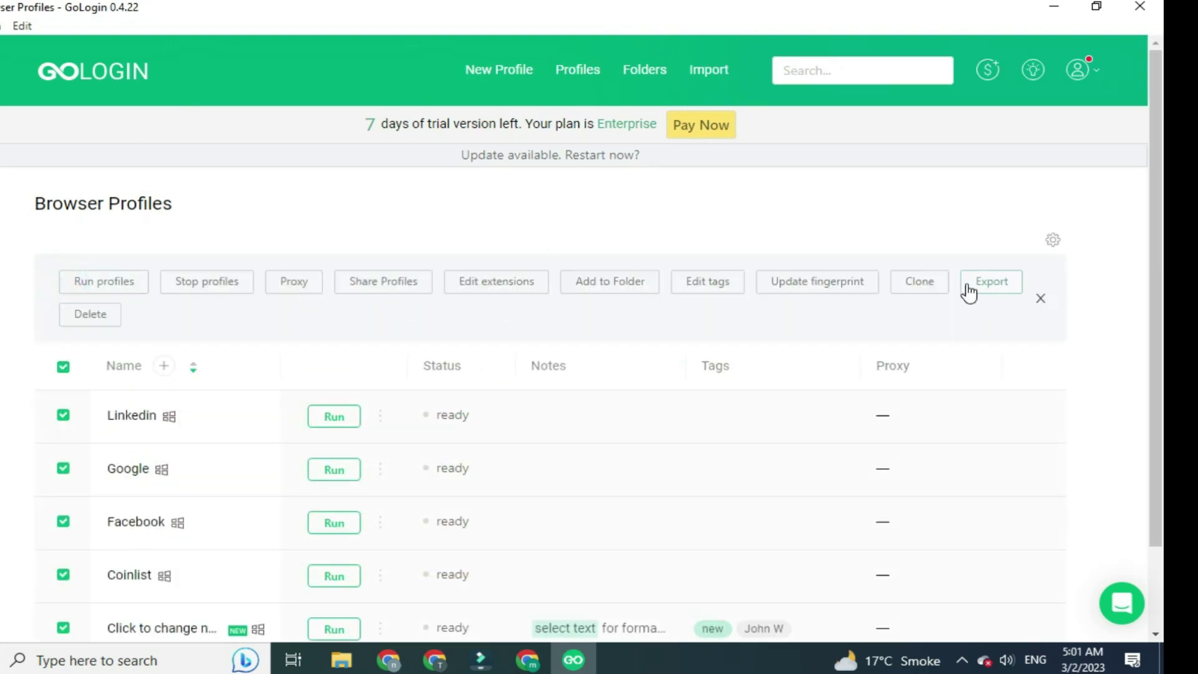
left_click(88, 315)
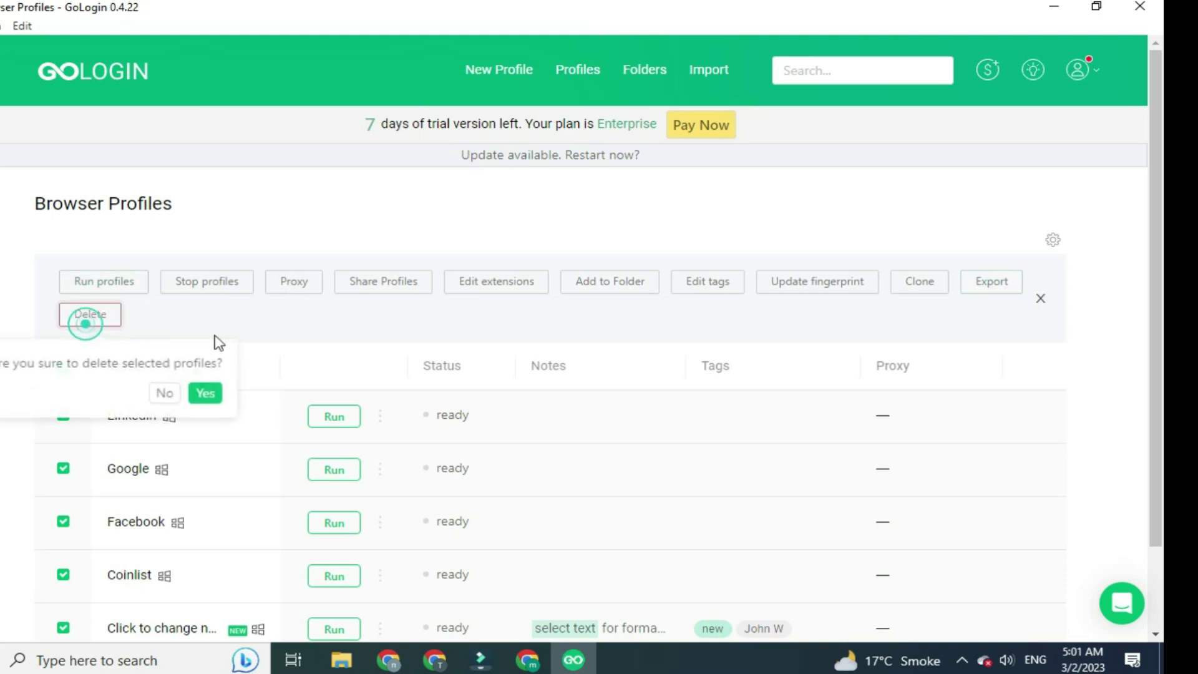
left_click(204, 395)
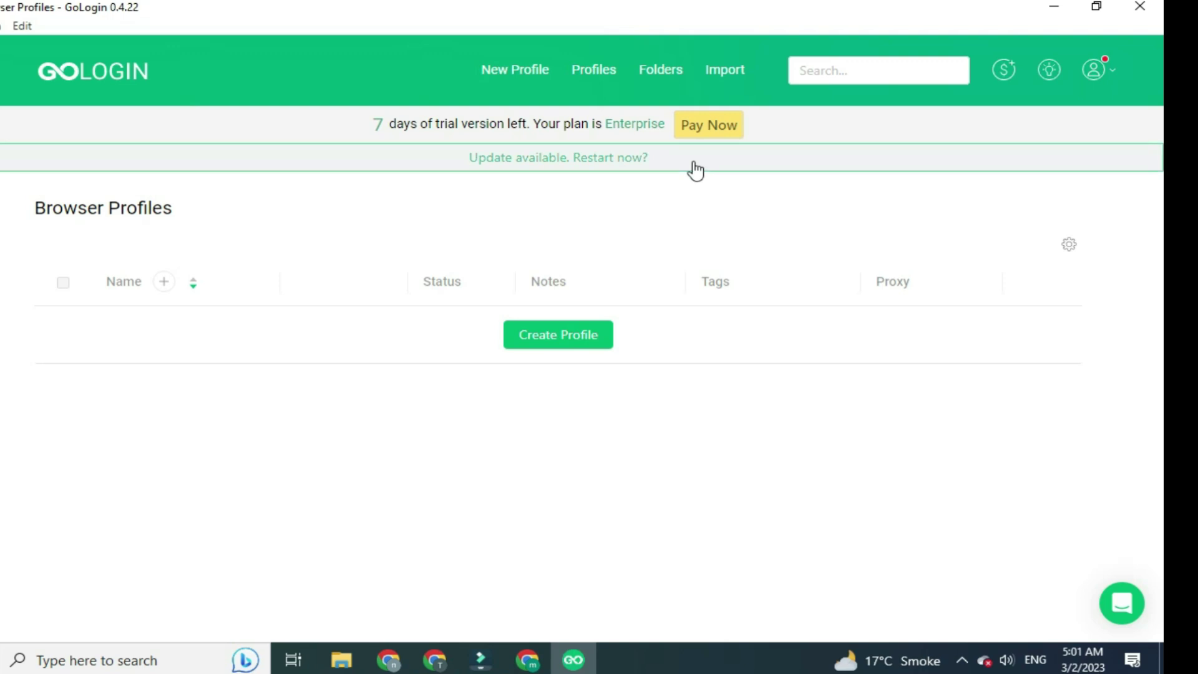
Create a new browser profile set to Your proxy with Socks 5 type, ready for the IP address
left_click(564, 345)
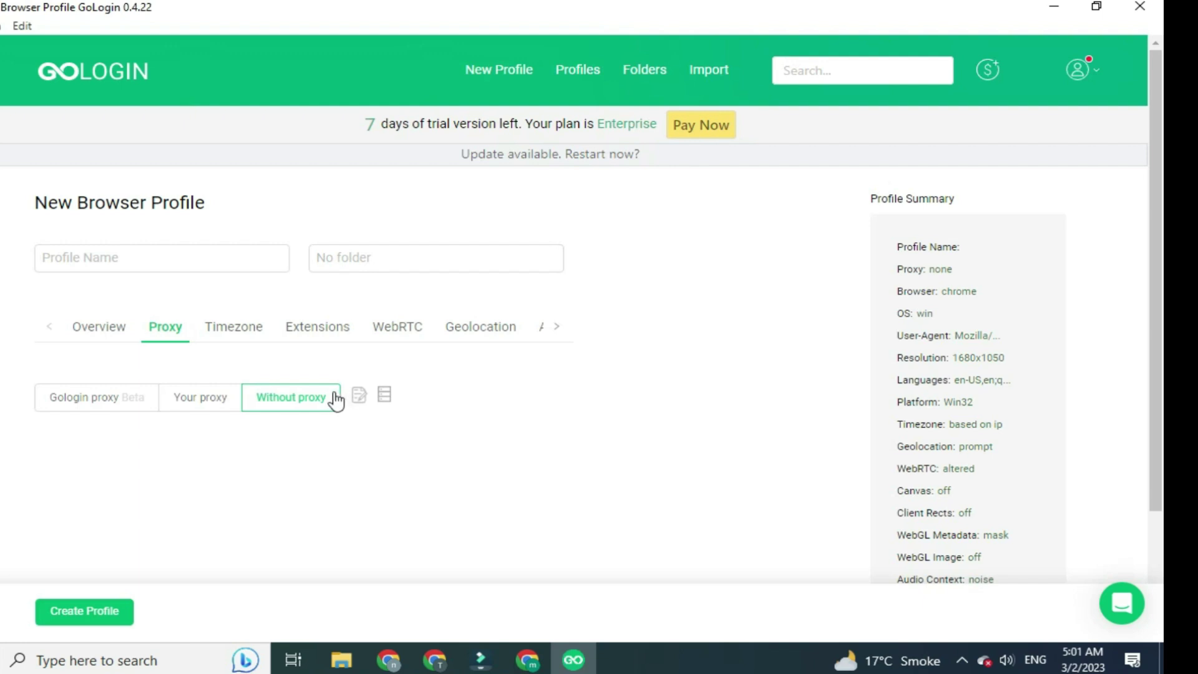
mouse_move(358, 394)
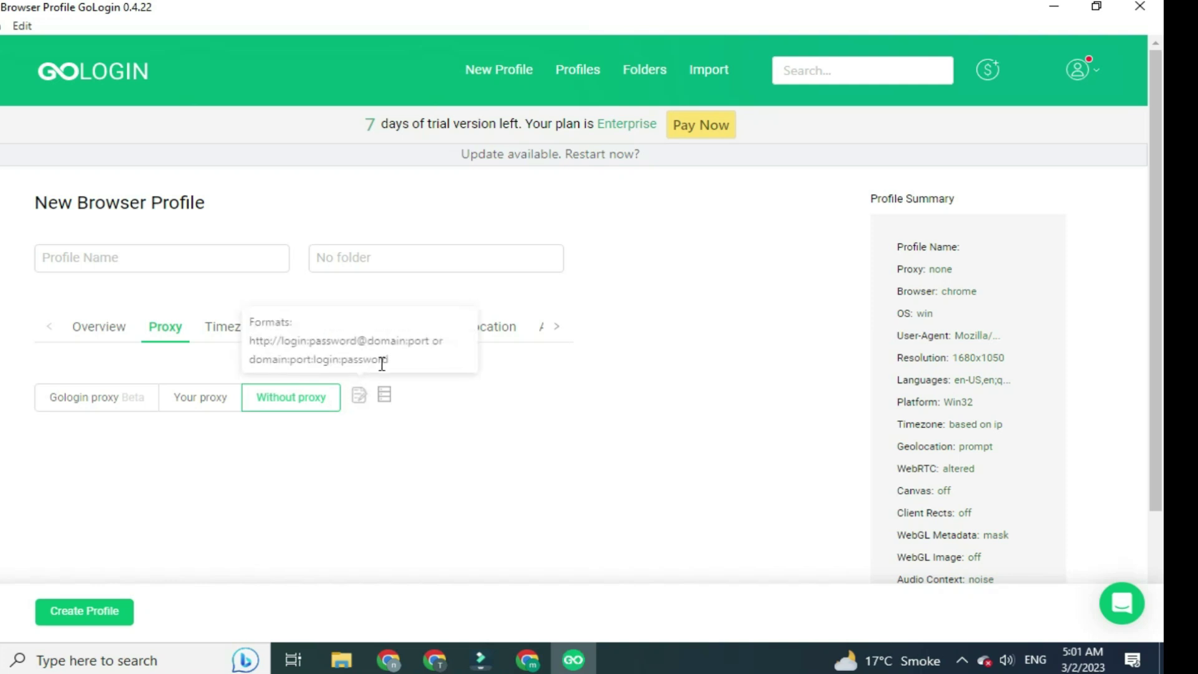
left_click(546, 431)
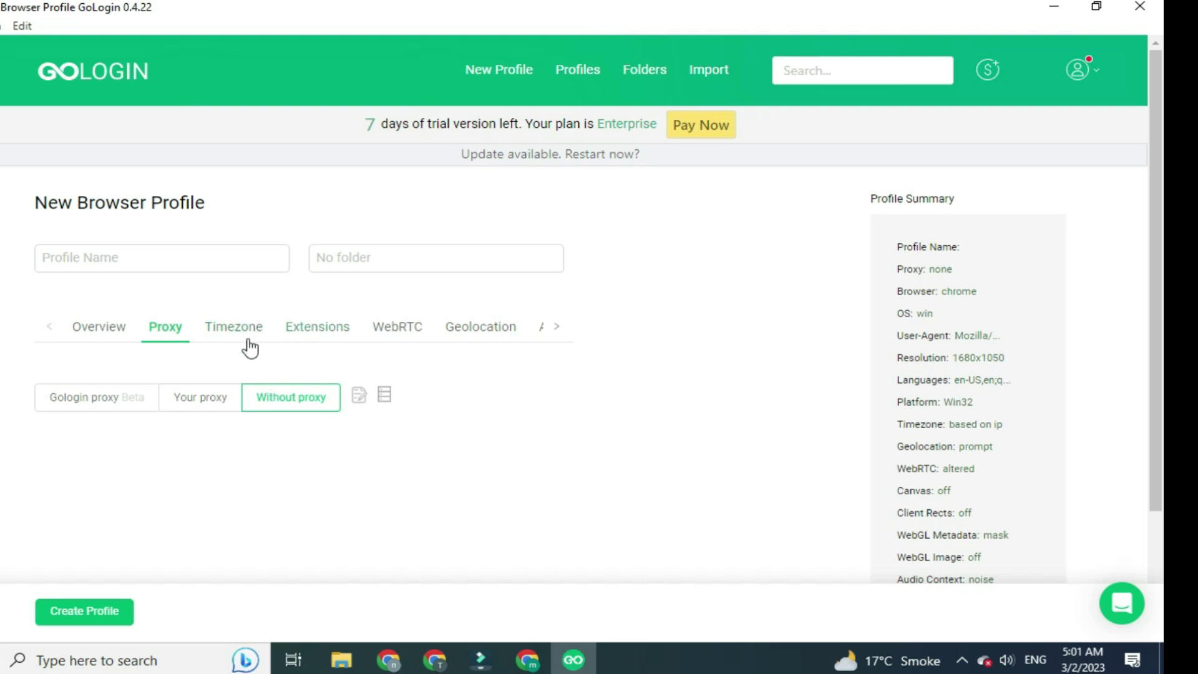
left_click(214, 410)
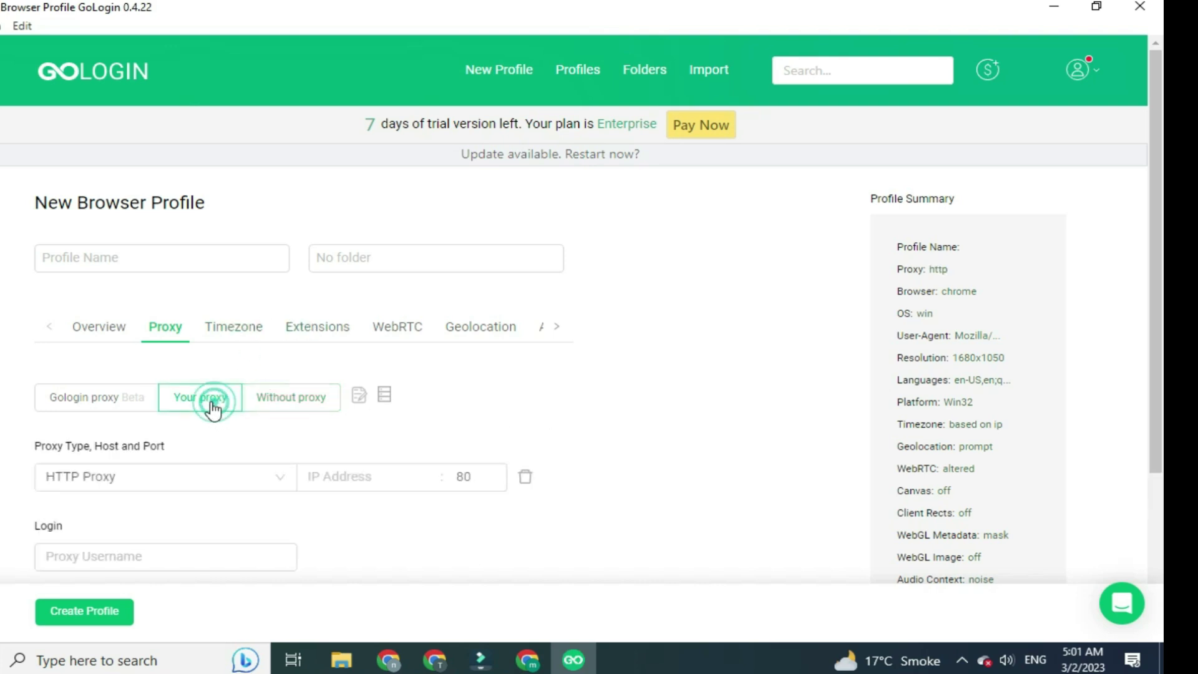
left_click(112, 329)
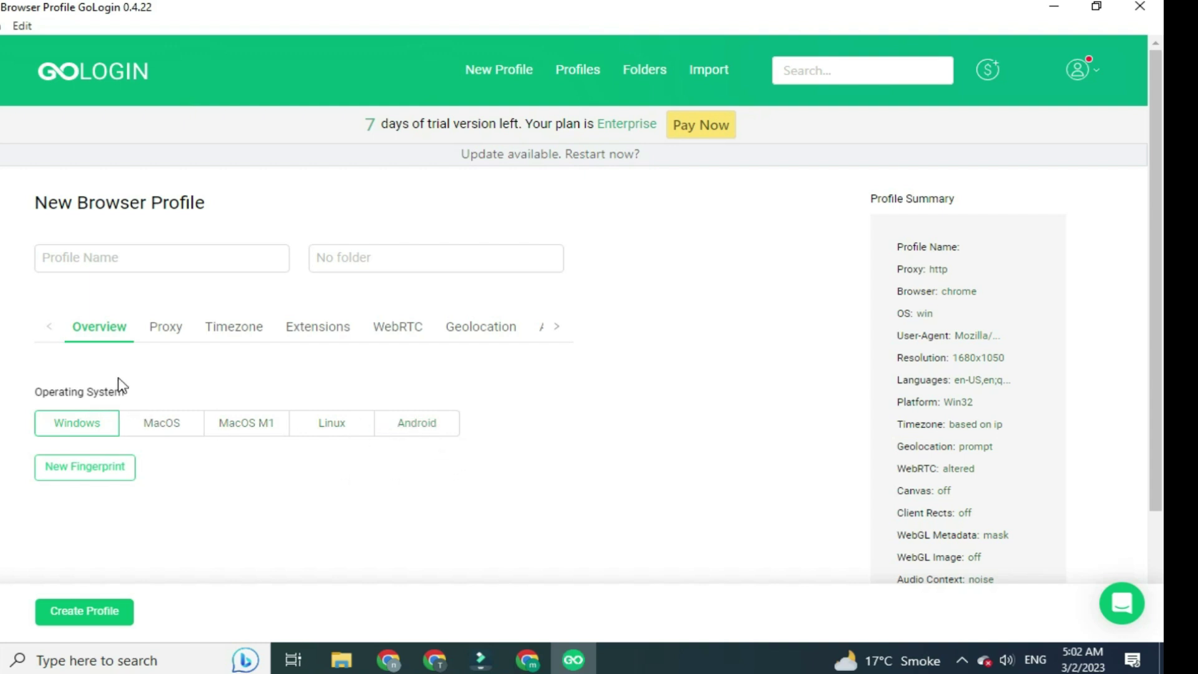
left_click(165, 328)
left_click(231, 481)
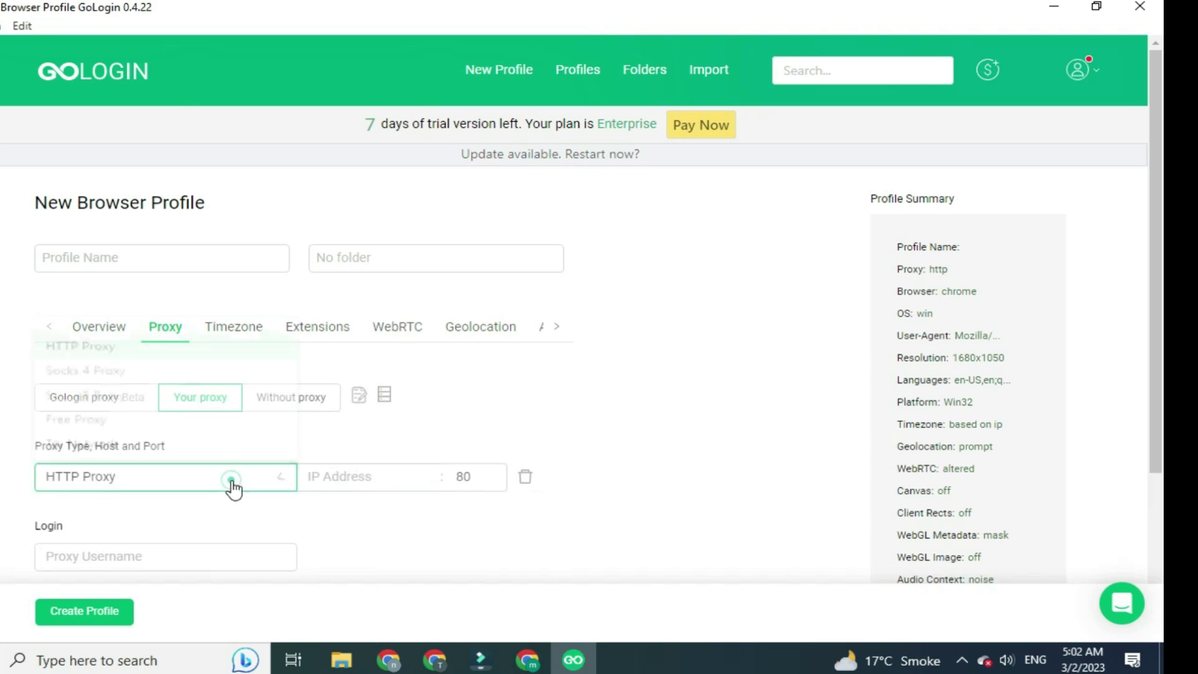
left_click(164, 390)
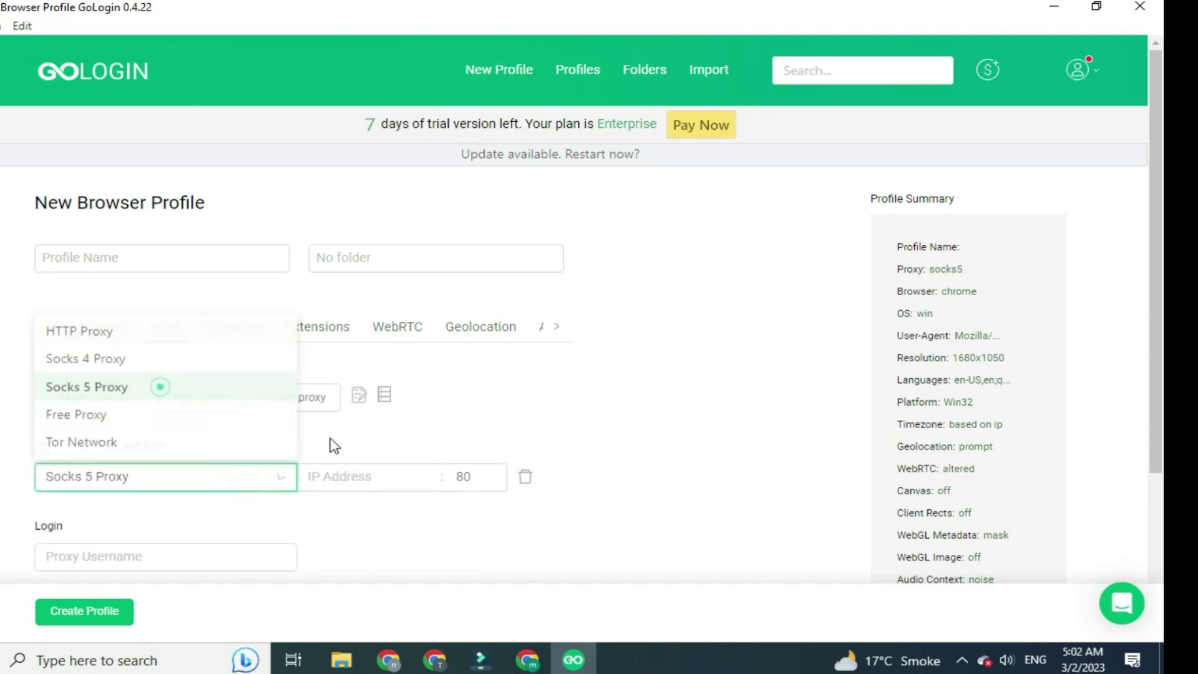
left_click(382, 481)
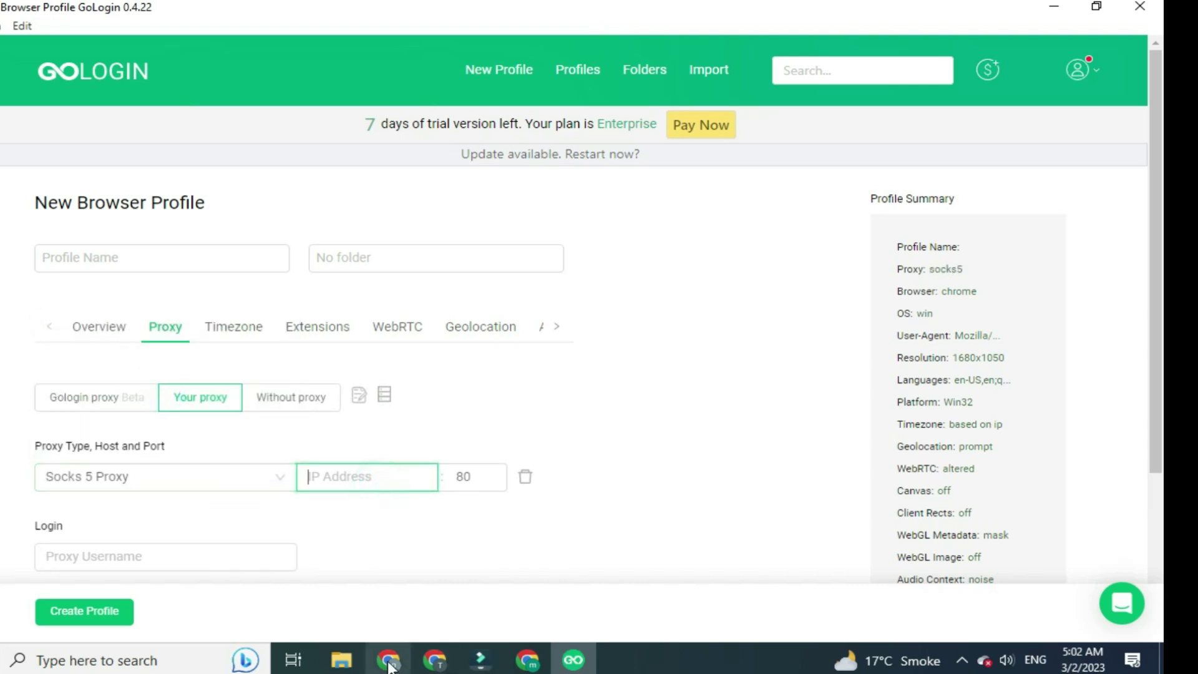
Go to the dichvusocks.us tab and open its Socks List of US, Canada, Bulgaria and England proxies
left_click(435, 660)
left_click(392, 660)
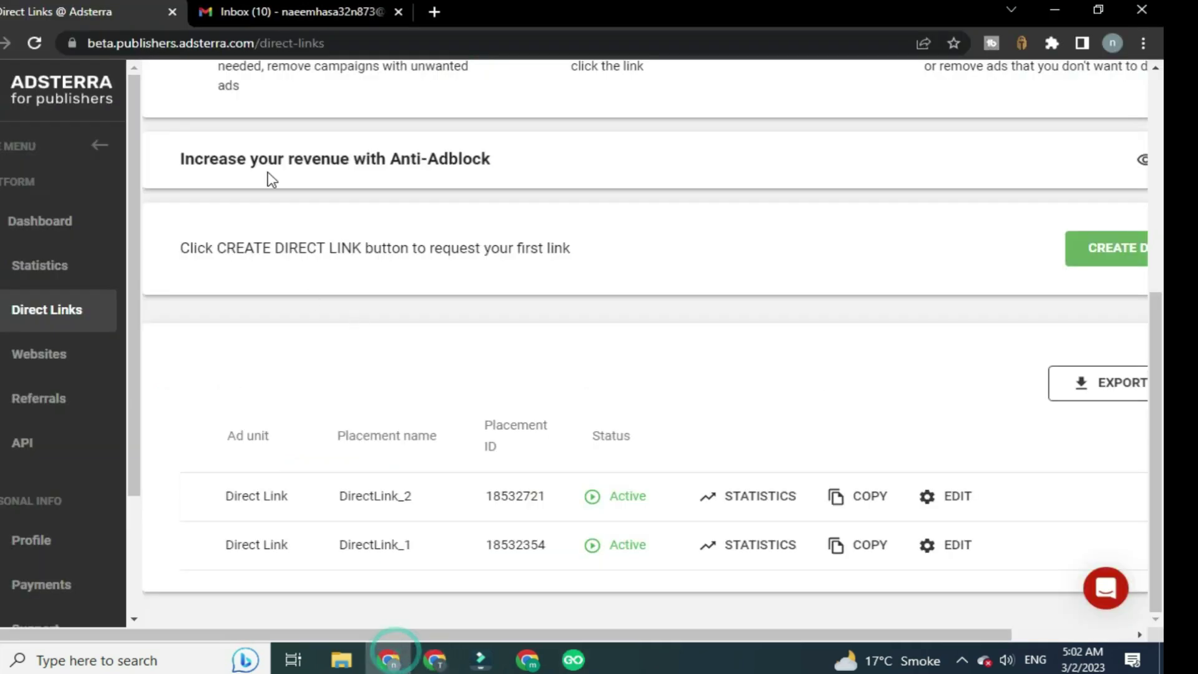
left_click(435, 659)
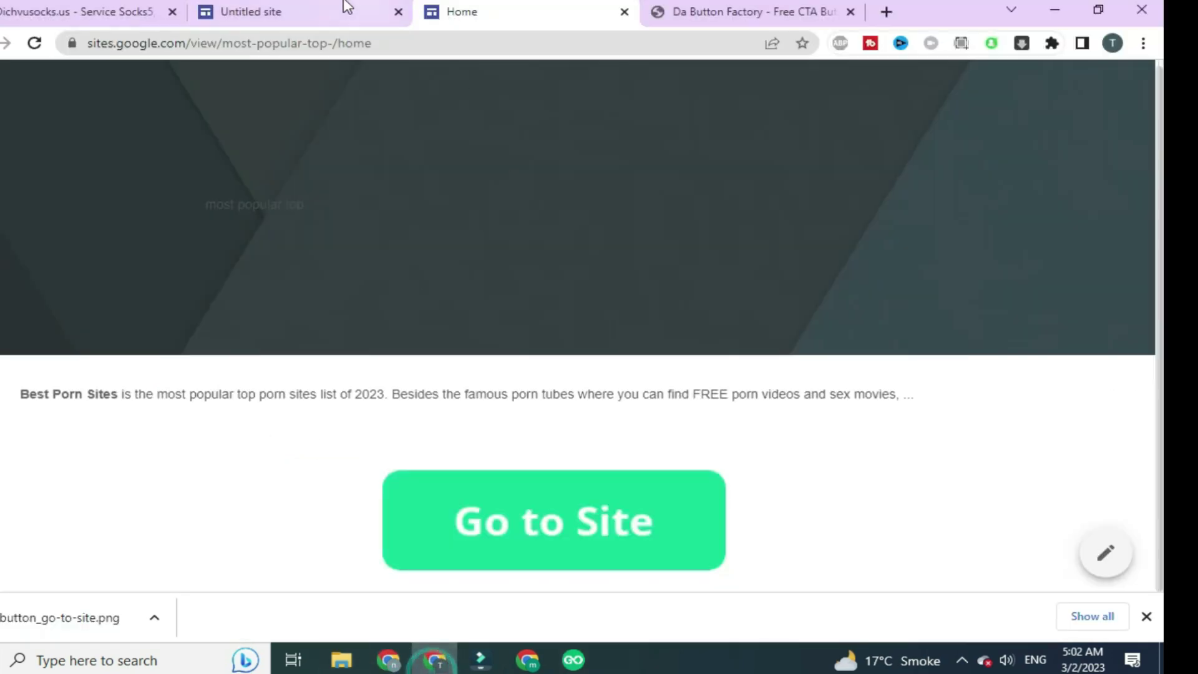
left_click(49, 10)
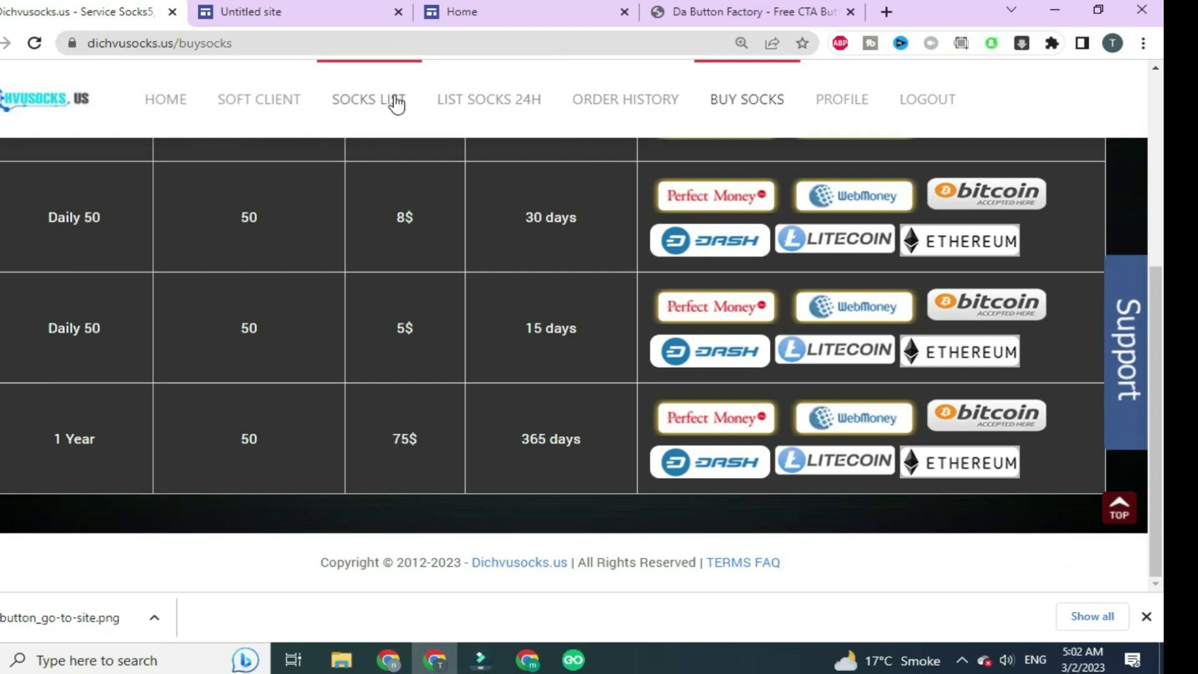
left_click(377, 100)
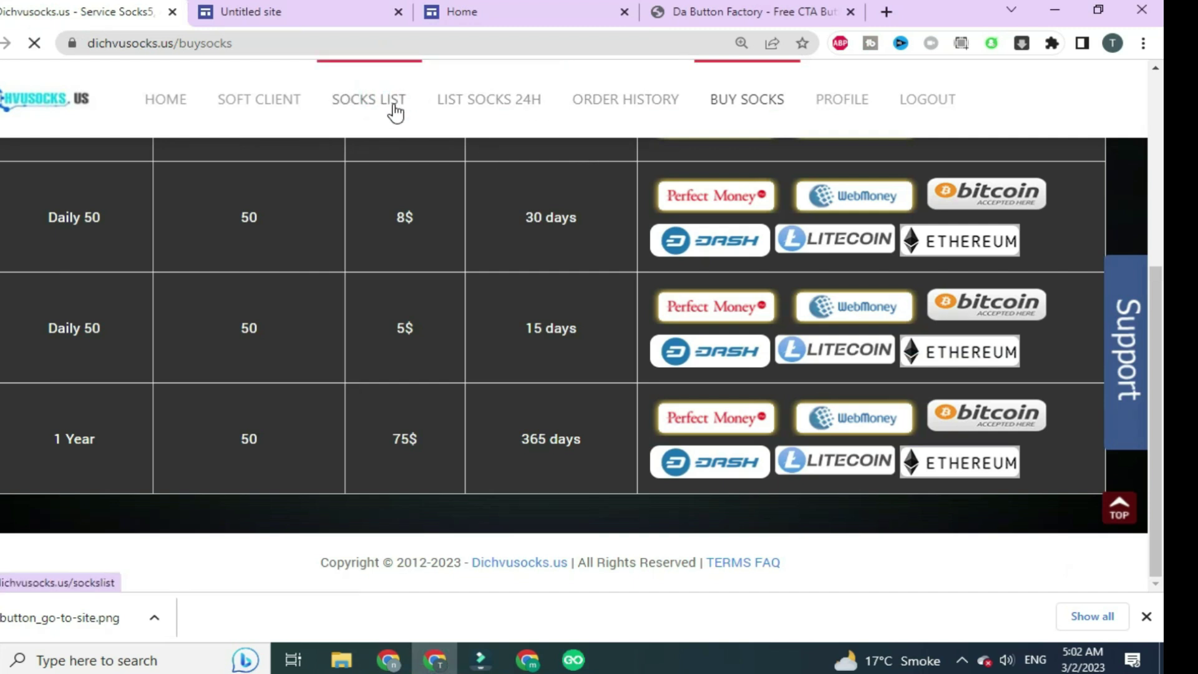
scroll(405, 243, "down", 5)
scroll(420, 256, "down", 3)
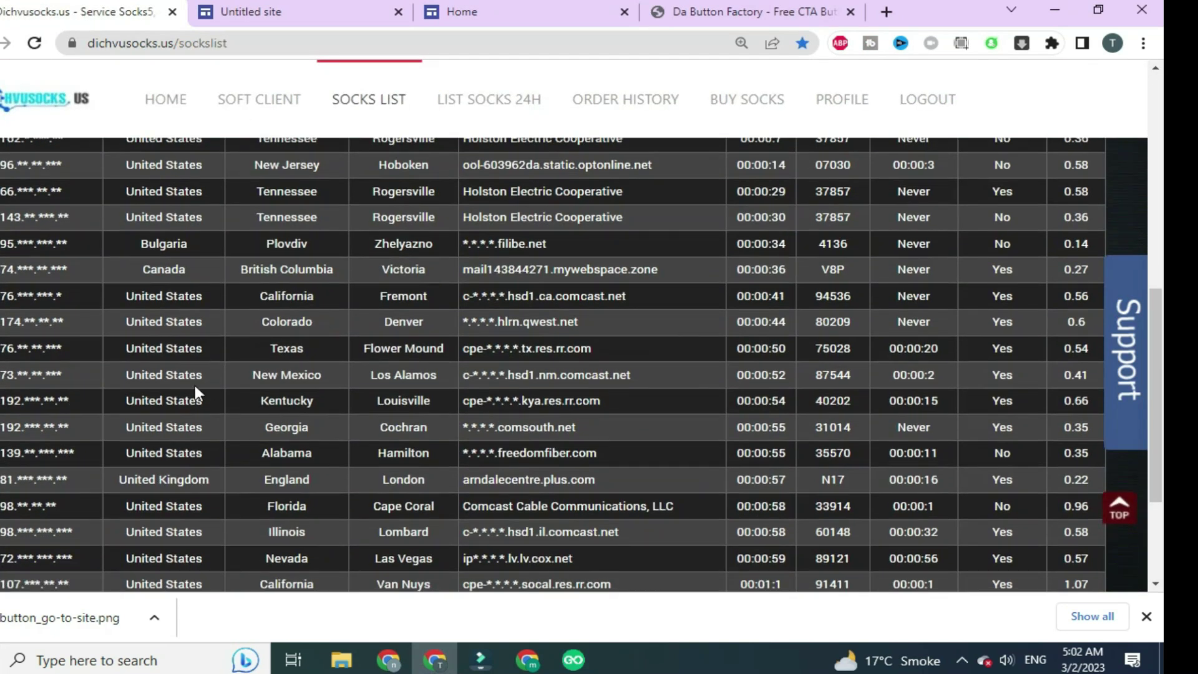